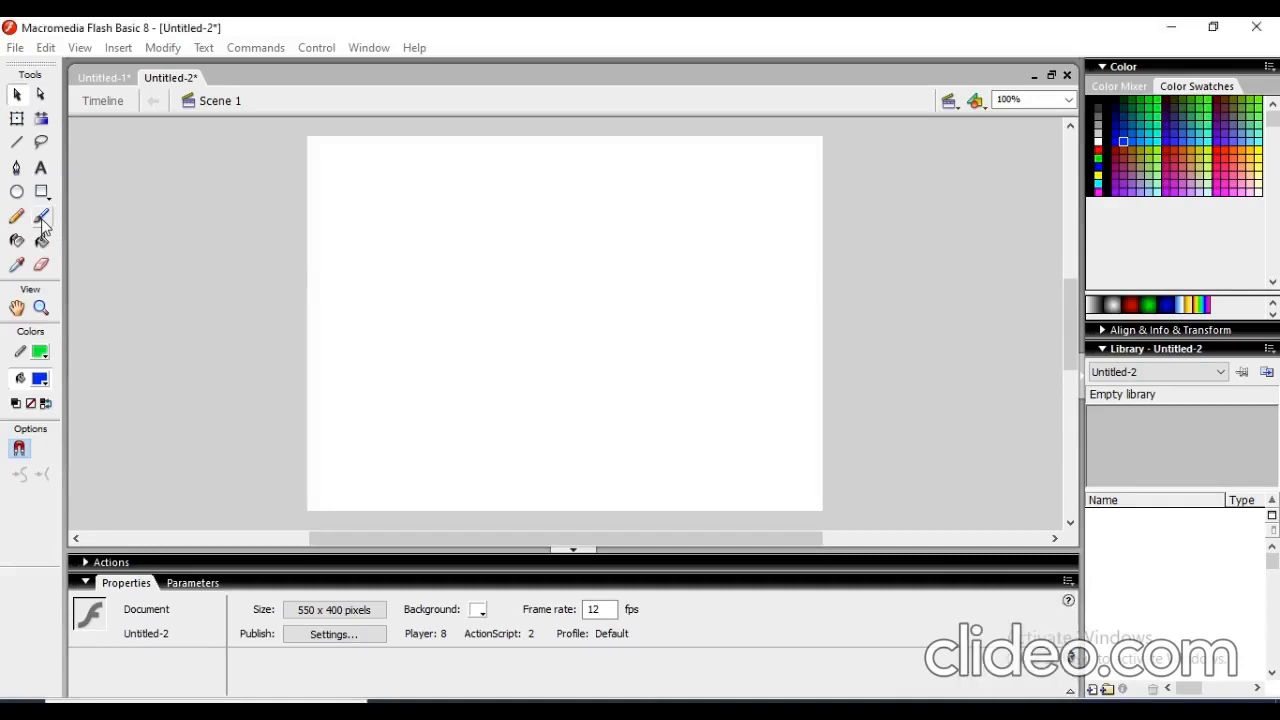
# Activate the Brush tool with smoothing set to 15 and a dark plum fill color
pyautogui.click(42, 220)
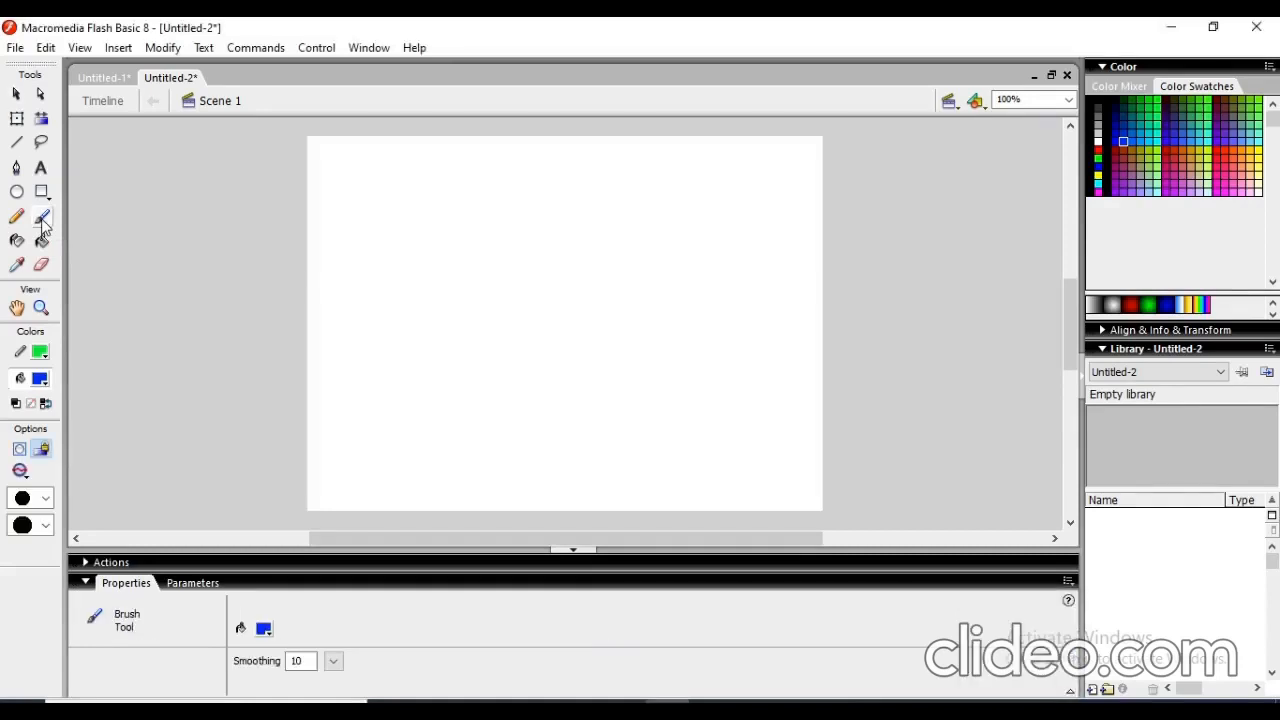
pyautogui.click(304, 661)
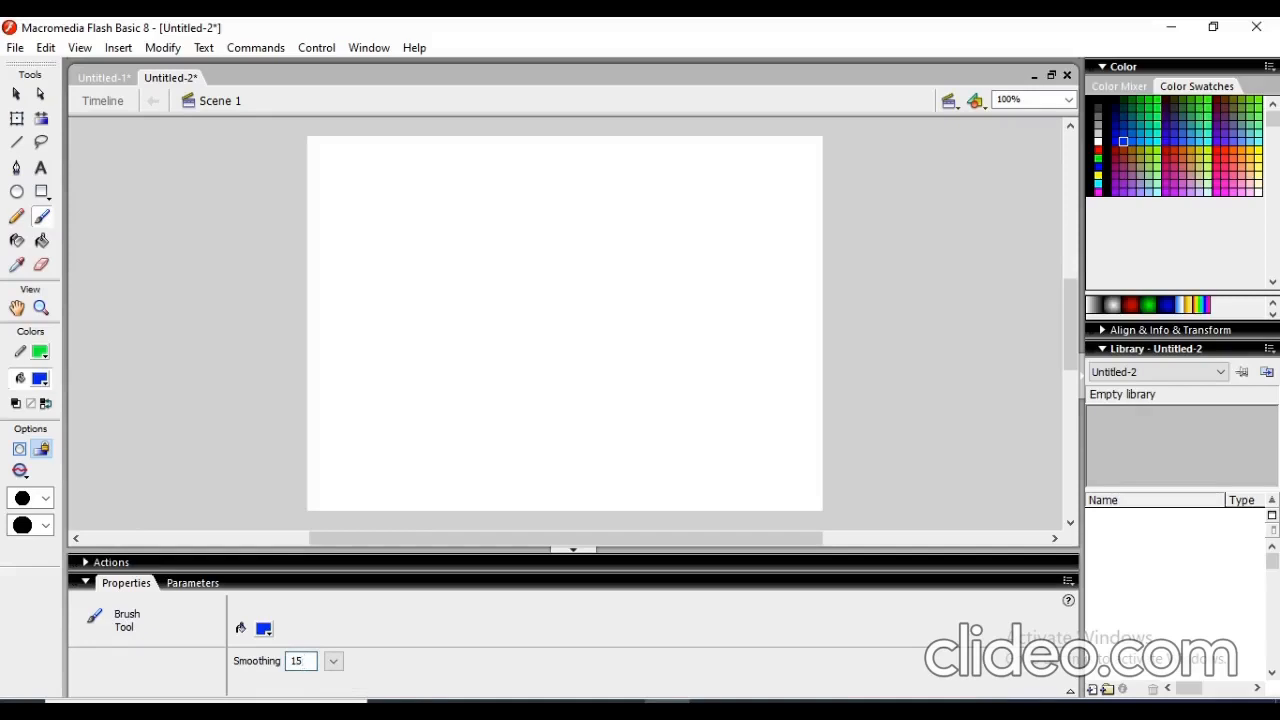
pyautogui.click(264, 628)
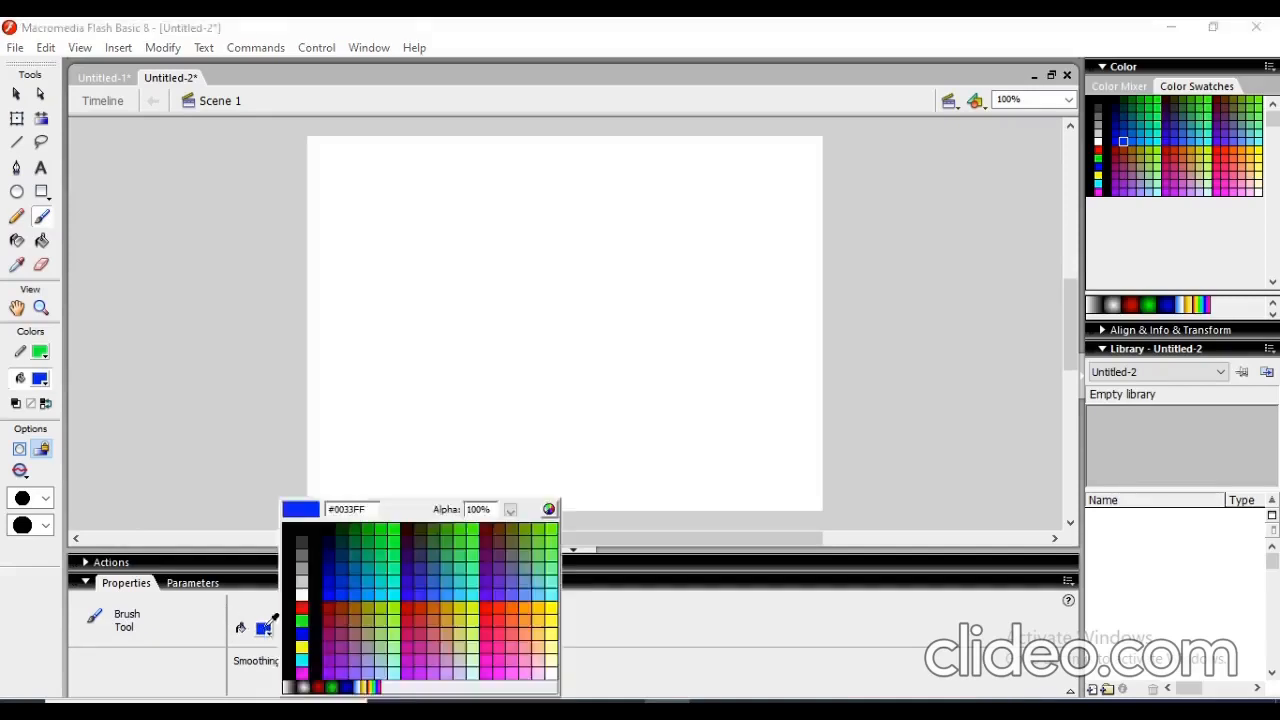
pyautogui.click(266, 630)
pyautogui.click(265, 629)
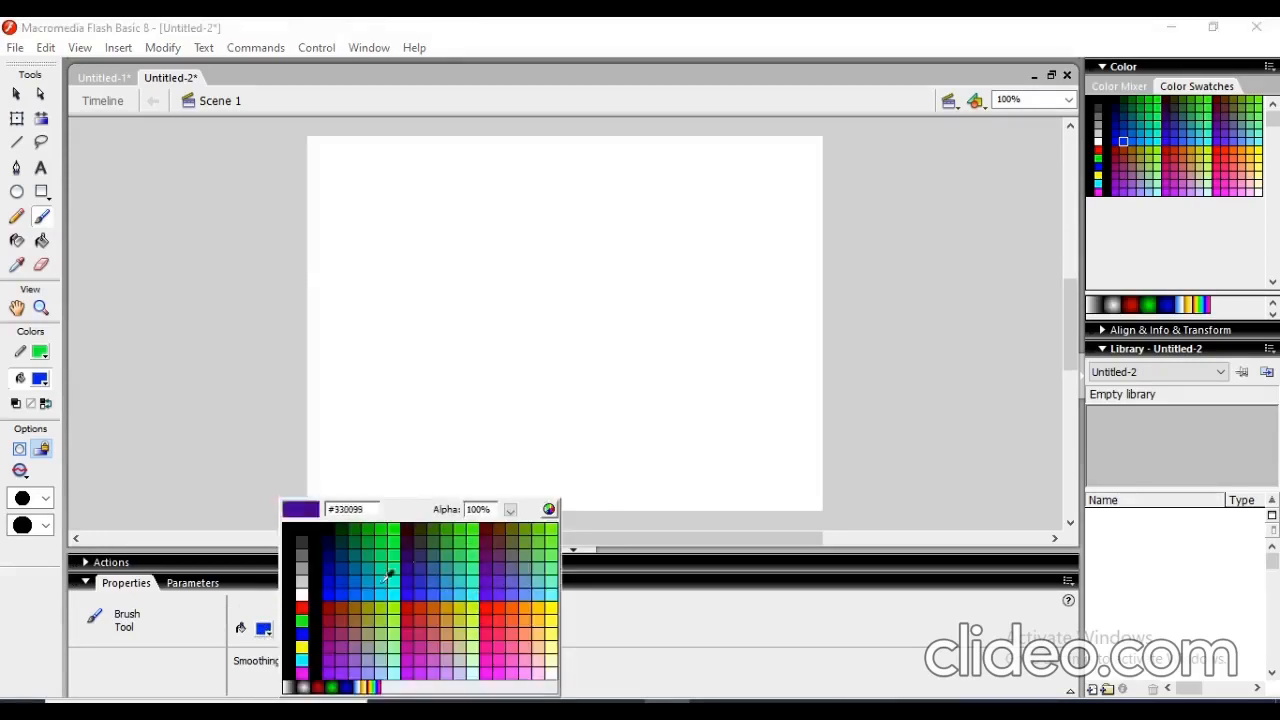
pyautogui.click(342, 631)
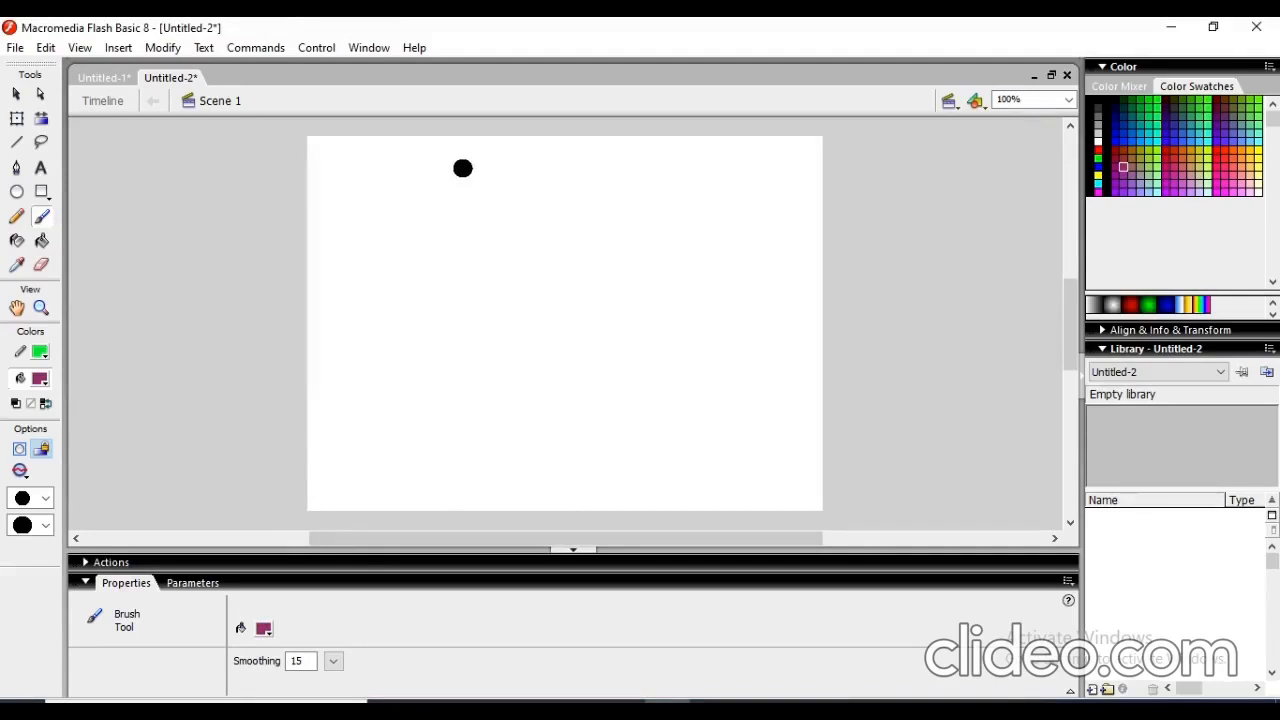
# Paint a stick figure on the stage with a round head, a straight body line, and two pairs of limbs
pyautogui.moveTo(462, 168)
pyautogui.mouseDown()
pyautogui.moveTo(414, 217)
pyautogui.moveTo(426, 254)
pyautogui.moveTo(472, 281)
pyautogui.moveTo(525, 263)
pyautogui.moveTo(536, 216)
pyautogui.moveTo(516, 175)
pyautogui.moveTo(457, 160)
pyautogui.mouseUp()
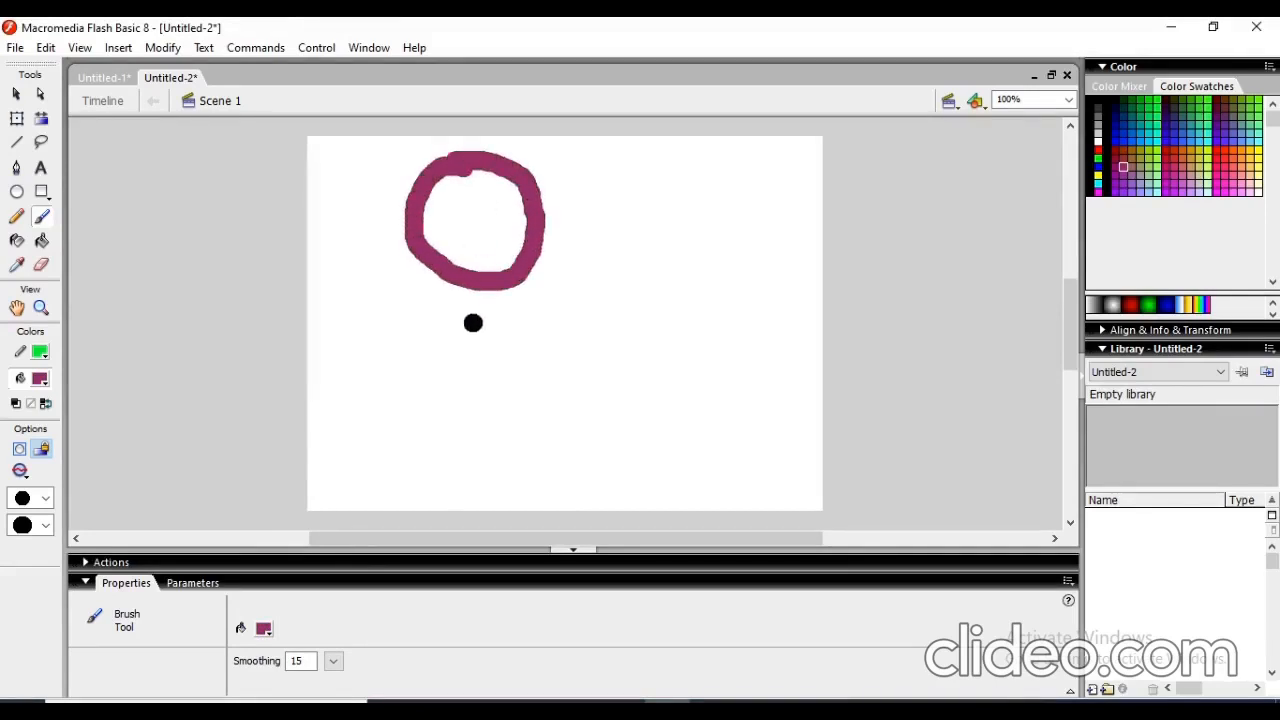
pyautogui.moveTo(482, 280); pyautogui.dragTo(468, 474)
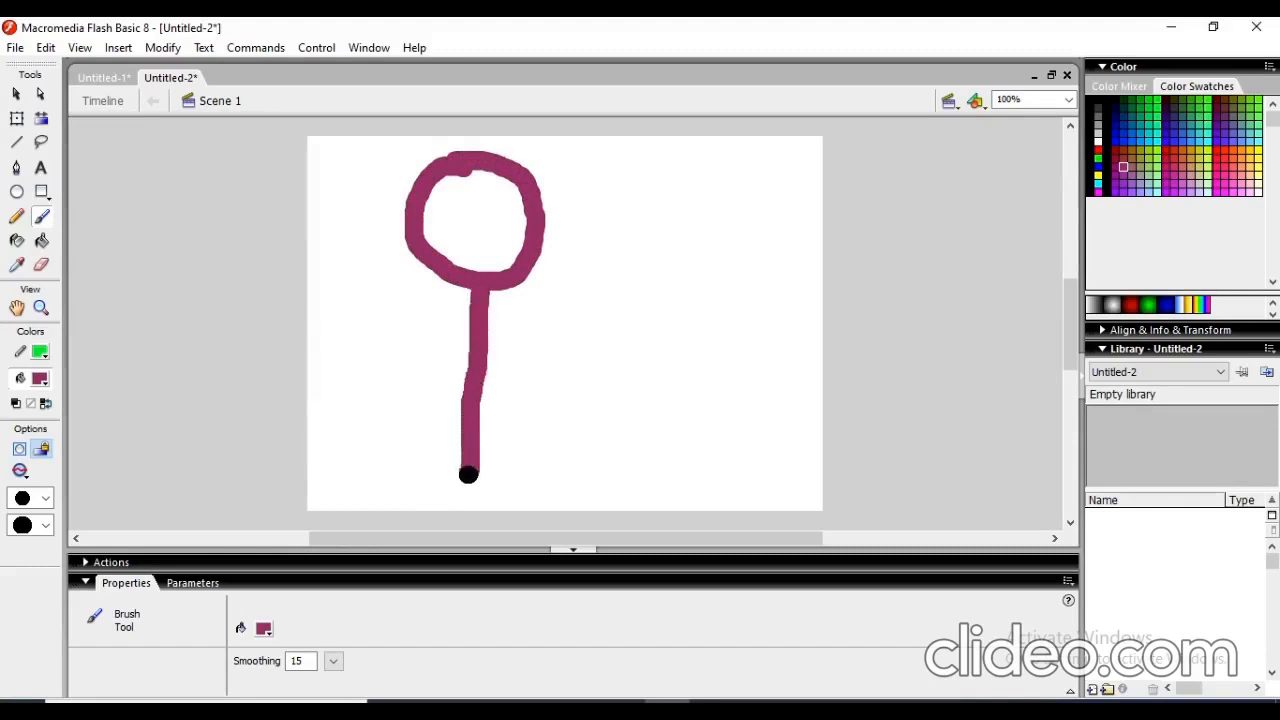
pyautogui.moveTo(477, 349); pyautogui.dragTo(390, 401)
pyautogui.moveTo(477, 349); pyautogui.dragTo(535, 375)
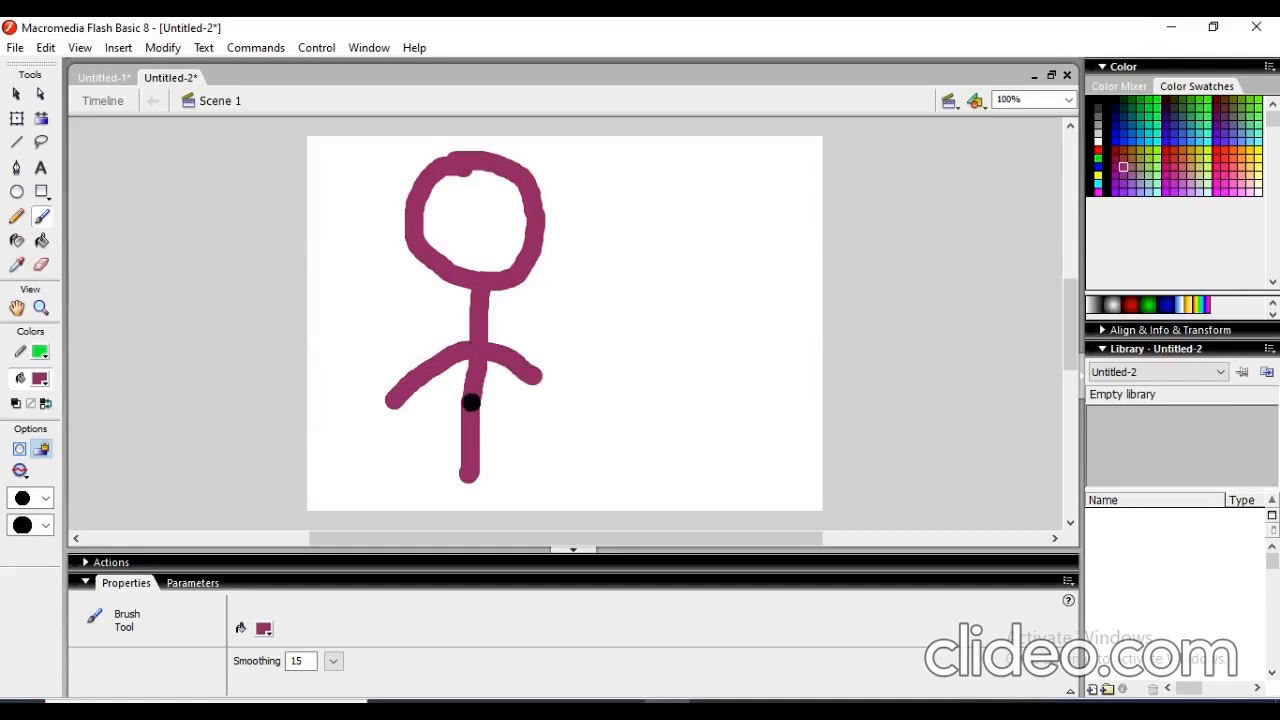
pyautogui.moveTo(471, 402); pyautogui.dragTo(409, 449)
pyautogui.moveTo(463, 406); pyautogui.dragTo(511, 429)
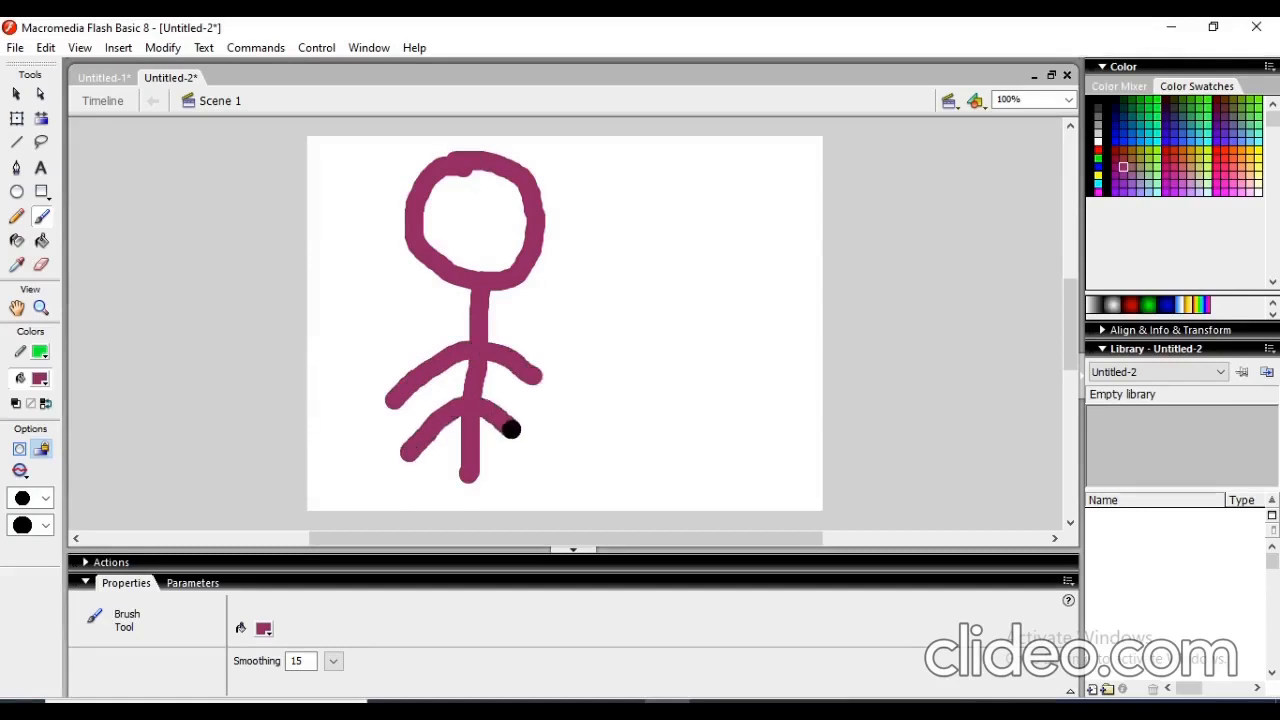
# Paint two dot eyes and a curved smile inside the stick figure's head
pyautogui.click(453, 203)
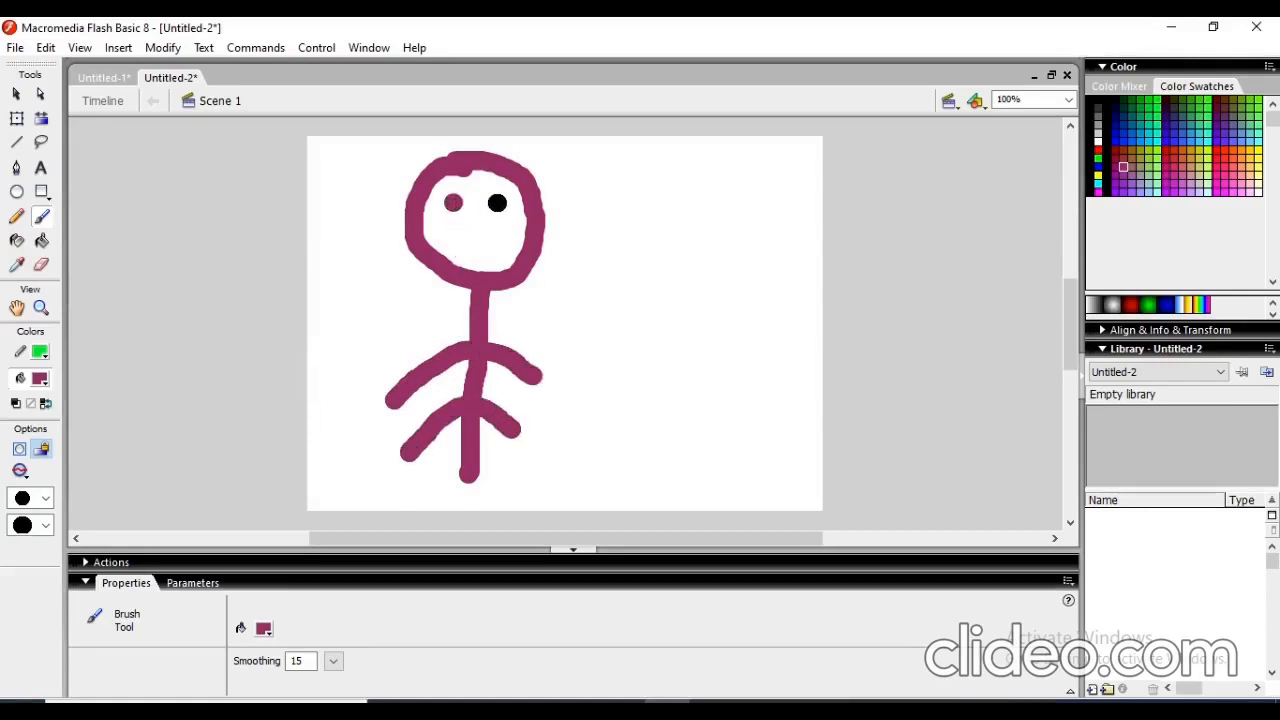
pyautogui.click(503, 203)
pyautogui.moveTo(456, 231)
pyautogui.mouseDown()
pyautogui.moveTo(496, 245)
pyautogui.moveTo(511, 228)
pyautogui.mouseUp()
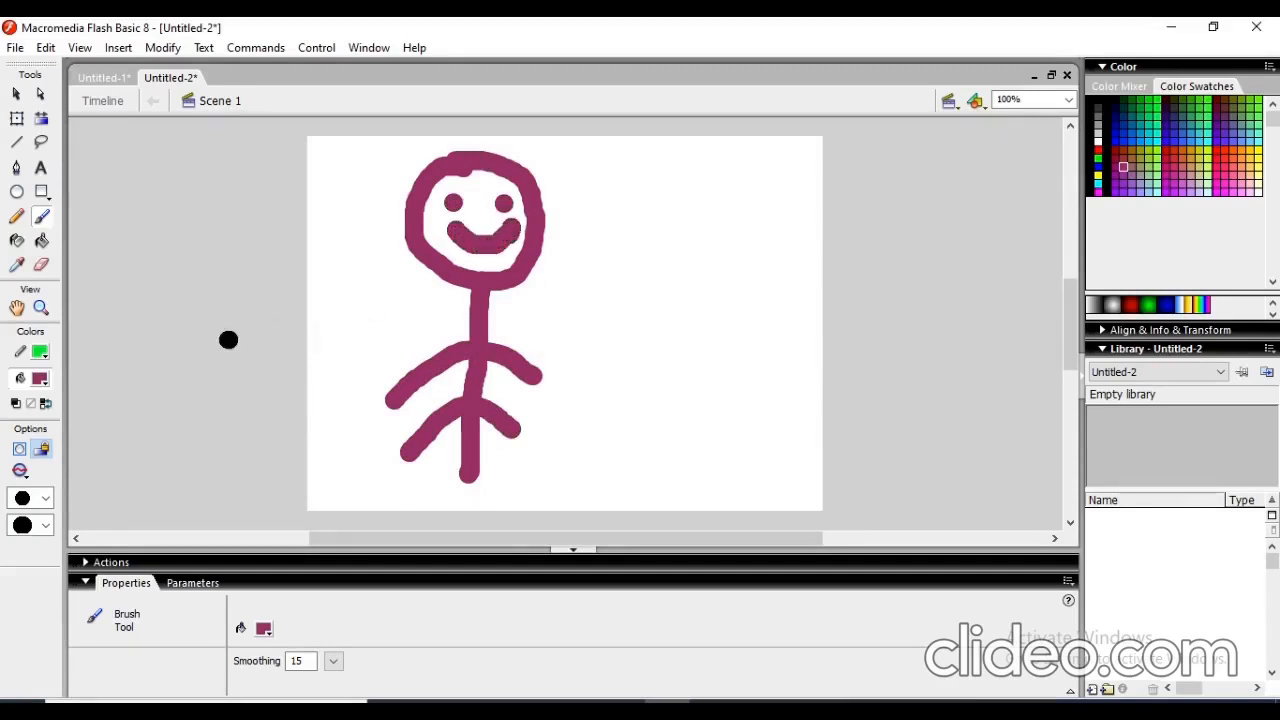
# Select the whole stick figure and delete it from the stage
pyautogui.click(21, 471)
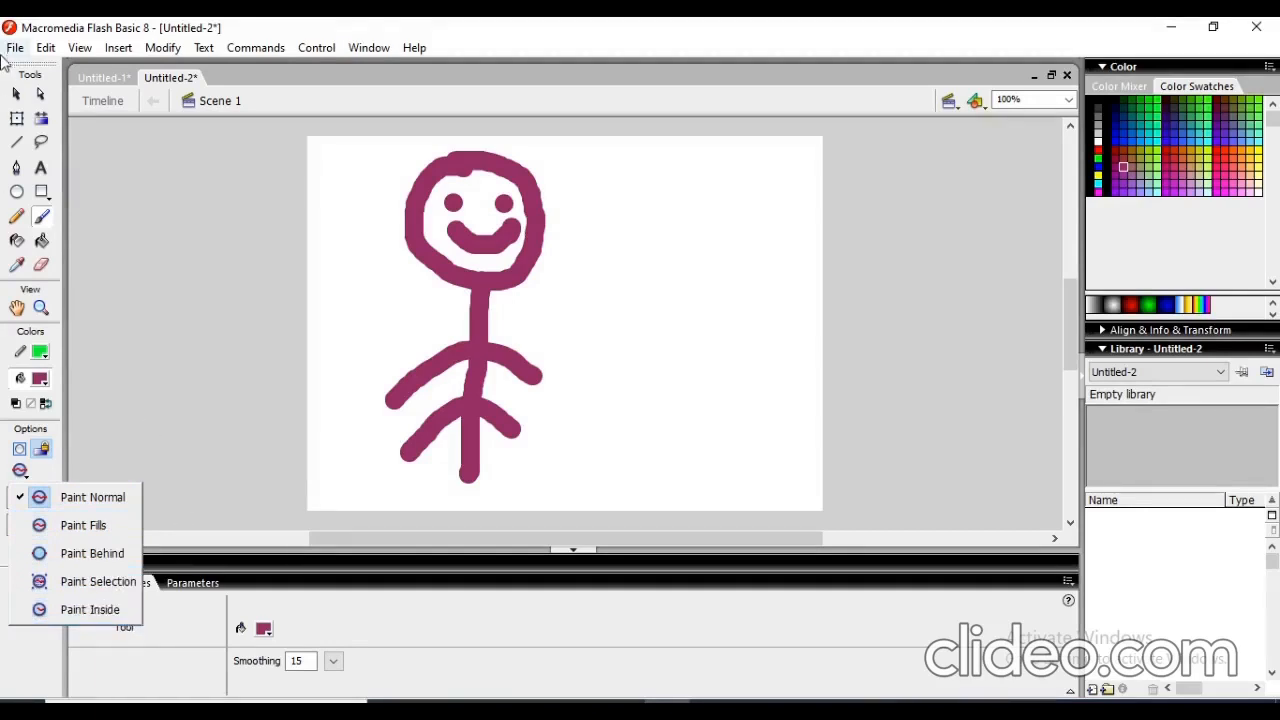
pyautogui.click(16, 94)
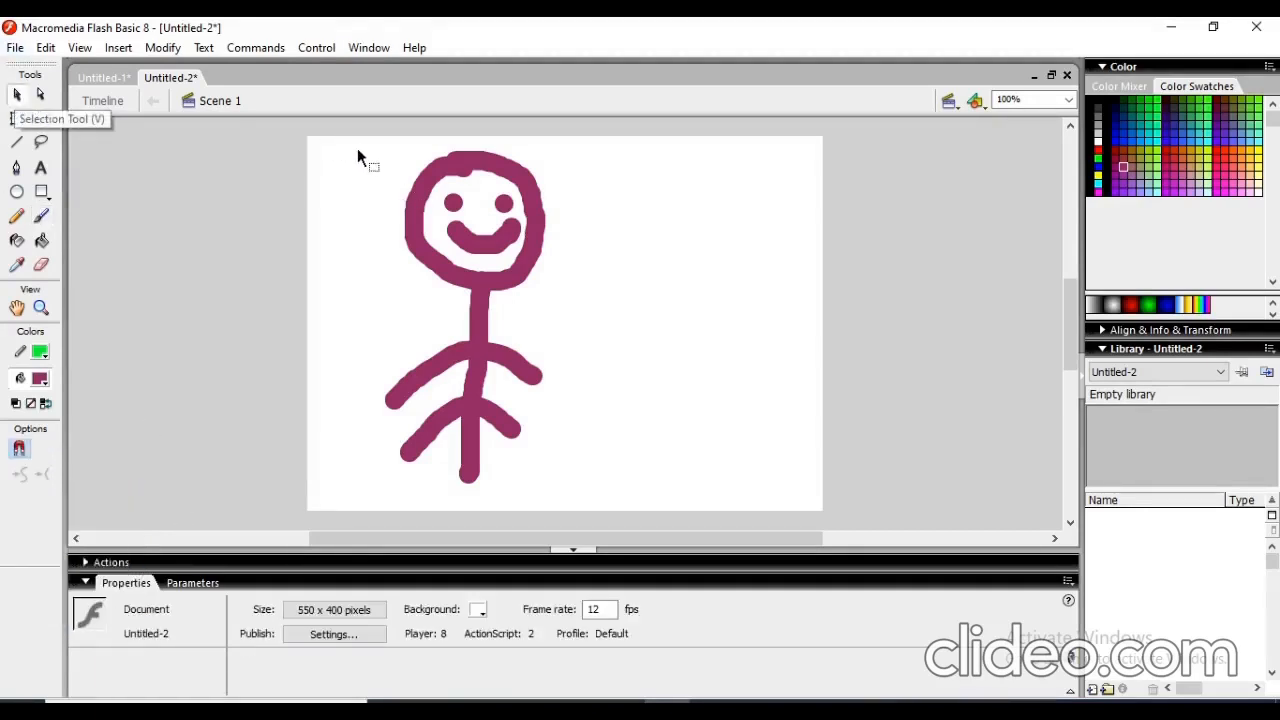
pyautogui.moveTo(357, 148); pyautogui.dragTo(569, 489)
pyautogui.press('Delete')
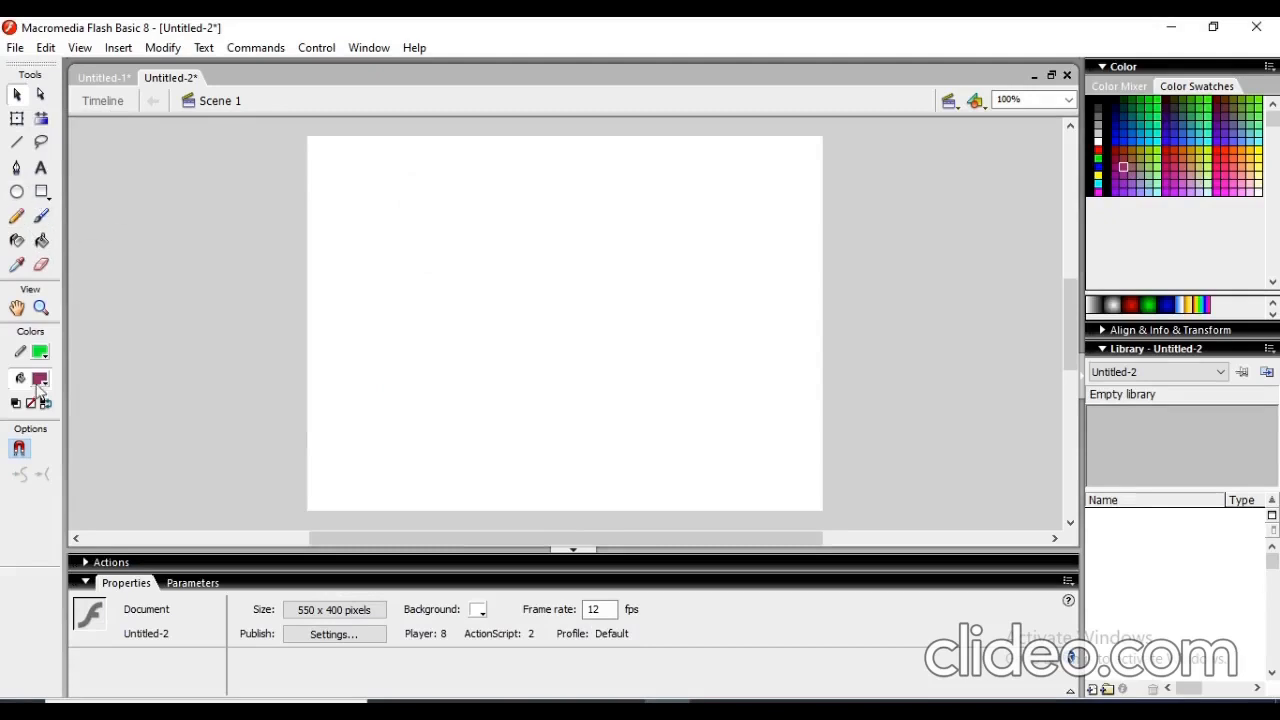
# Draw a plum rectangle with a green outline in the stage's upper left area and set the Rectangle tool's stroke height to 10
pyautogui.click(40, 221)
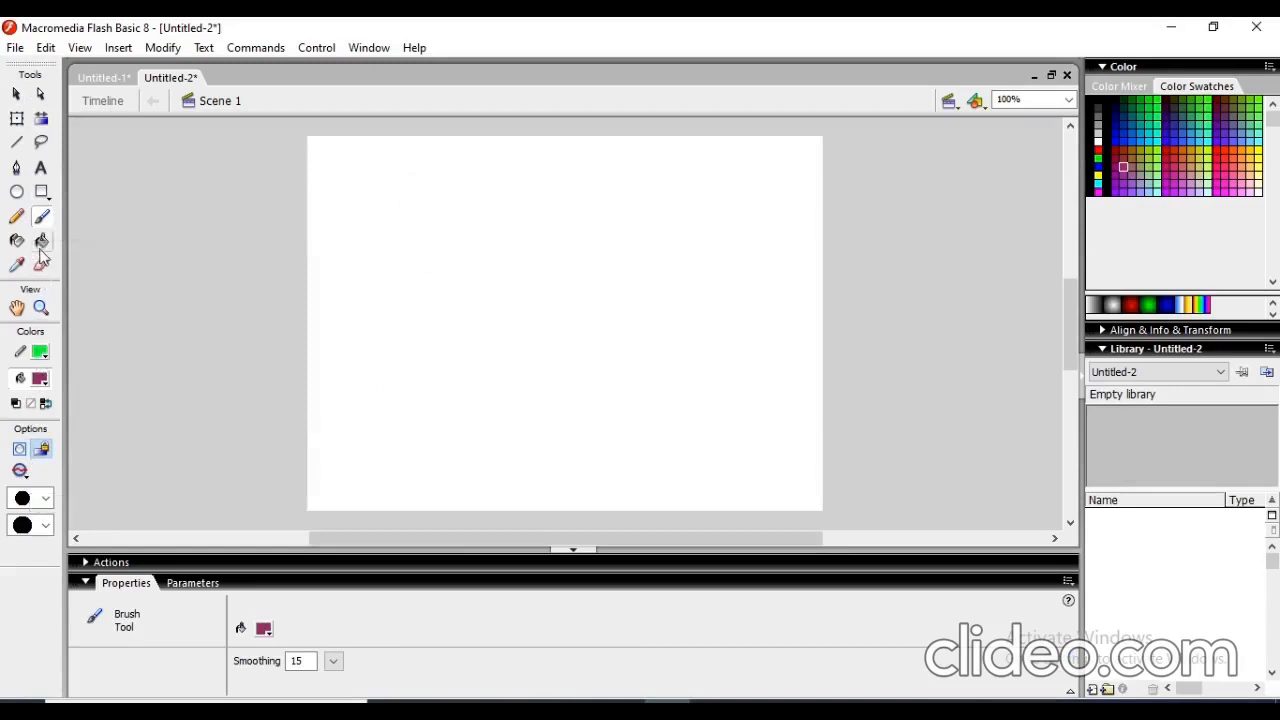
pyautogui.click(43, 193)
pyautogui.moveTo(357, 190); pyautogui.dragTo(591, 324)
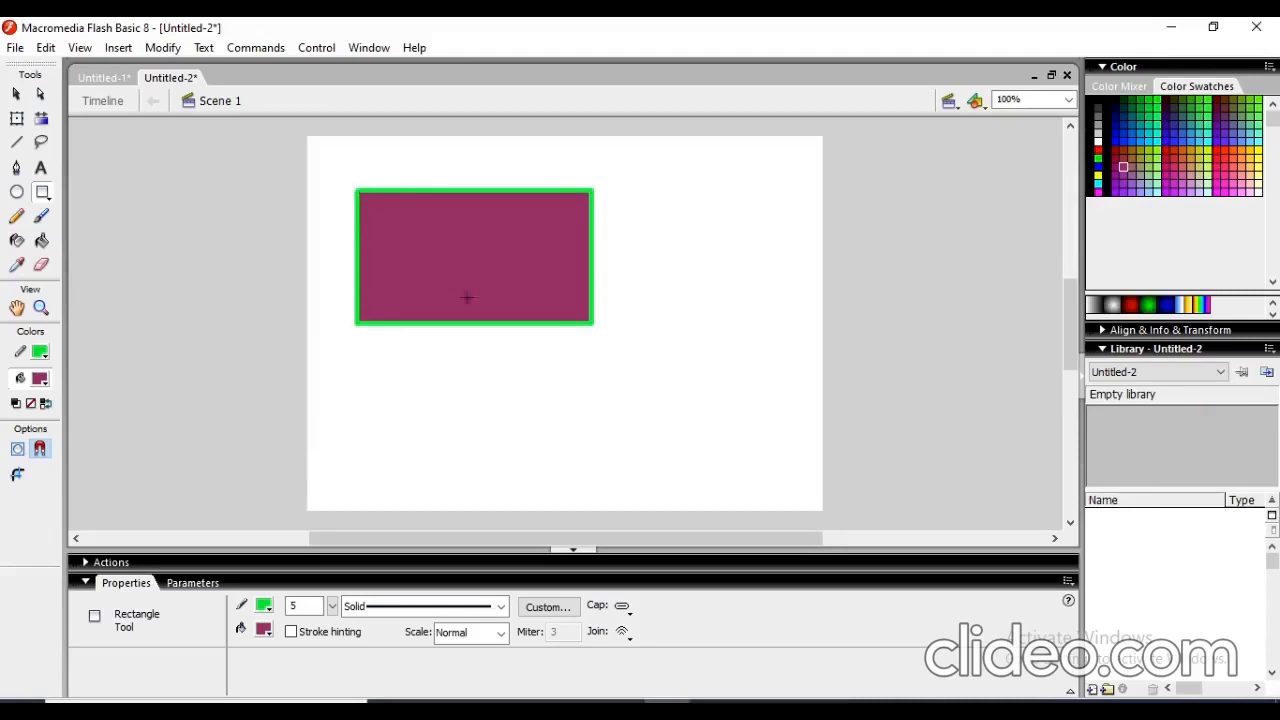
pyautogui.click(307, 612)
pyautogui.click(398, 585)
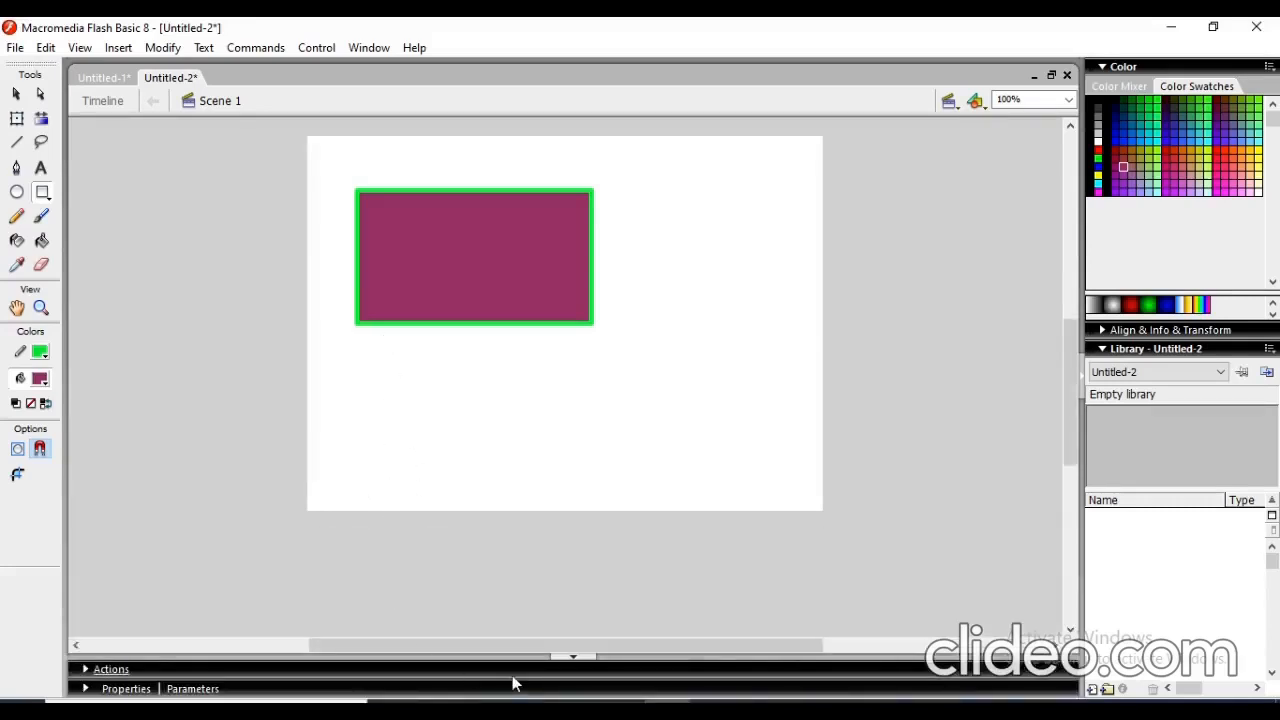
pyautogui.click(573, 657)
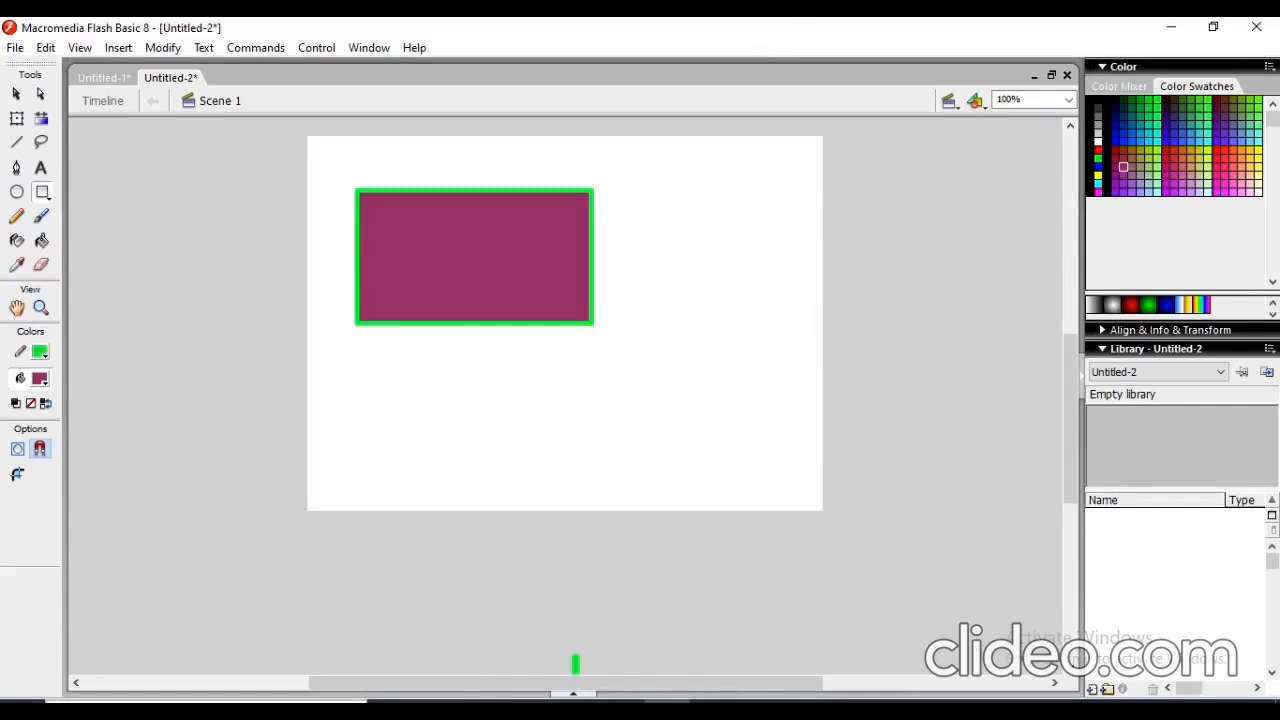
pyautogui.click(76, 683)
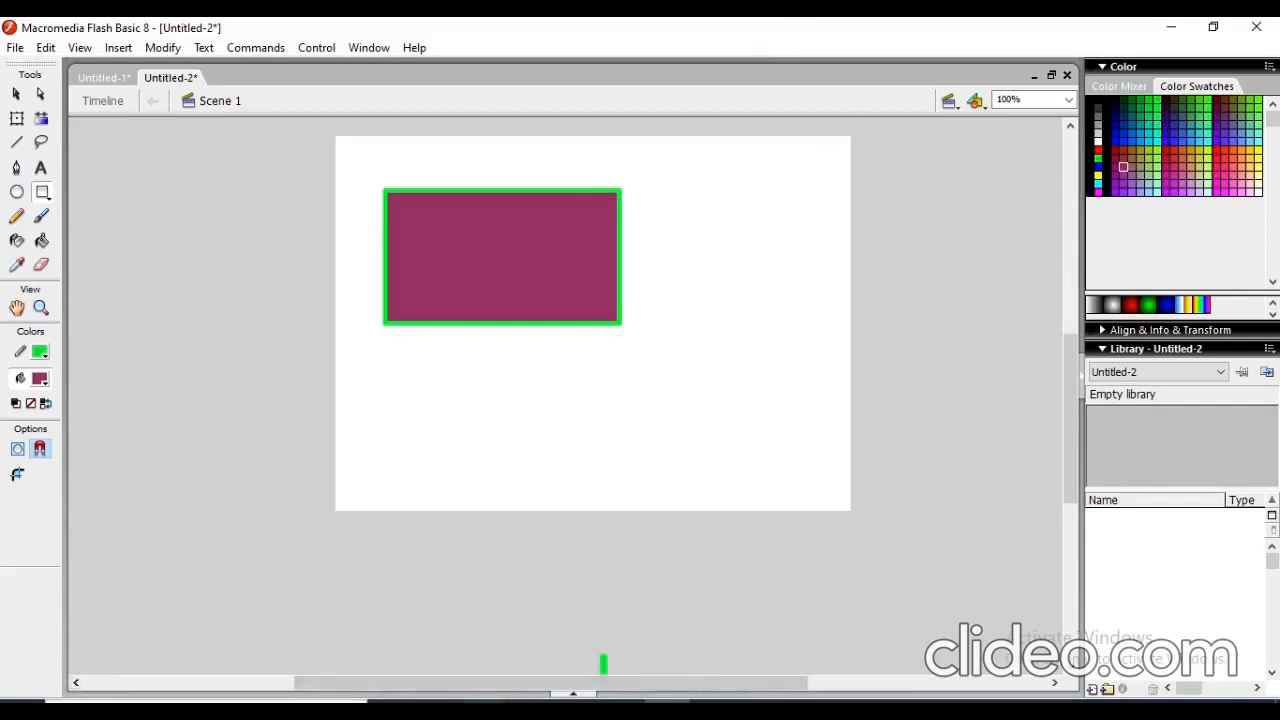
pyautogui.click(573, 694)
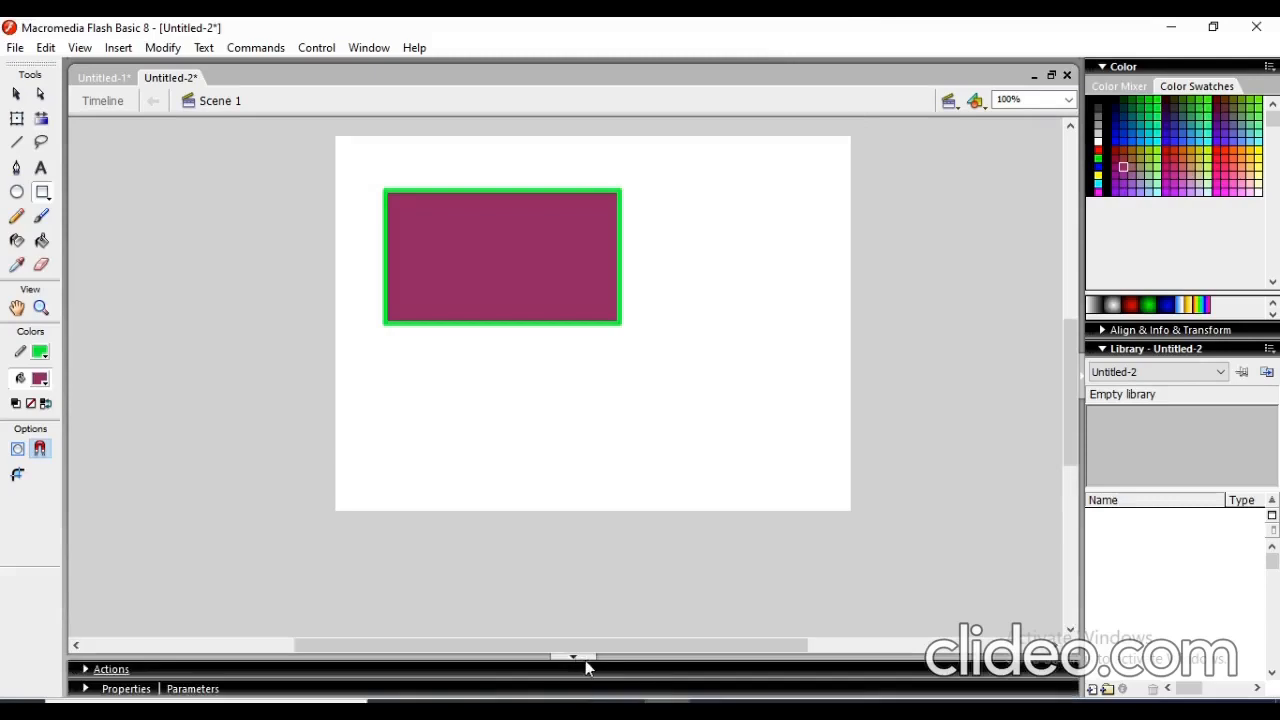
pyautogui.click(574, 657)
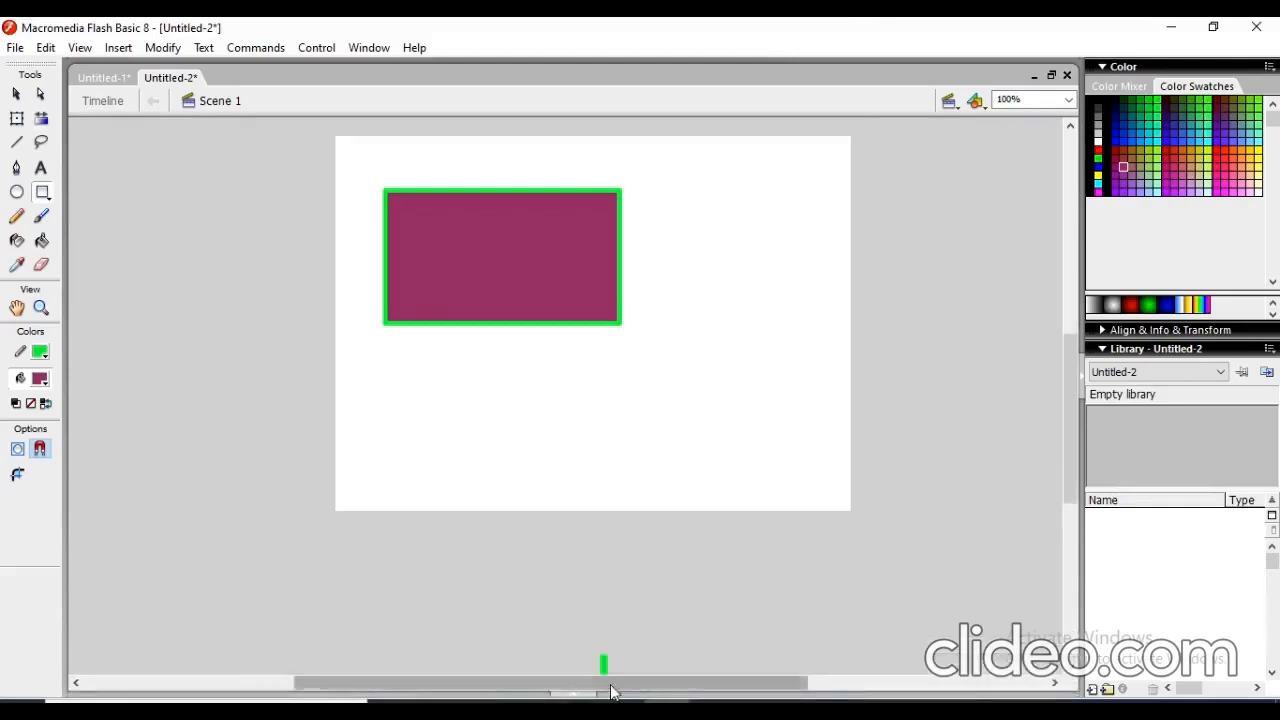
pyautogui.click(574, 695)
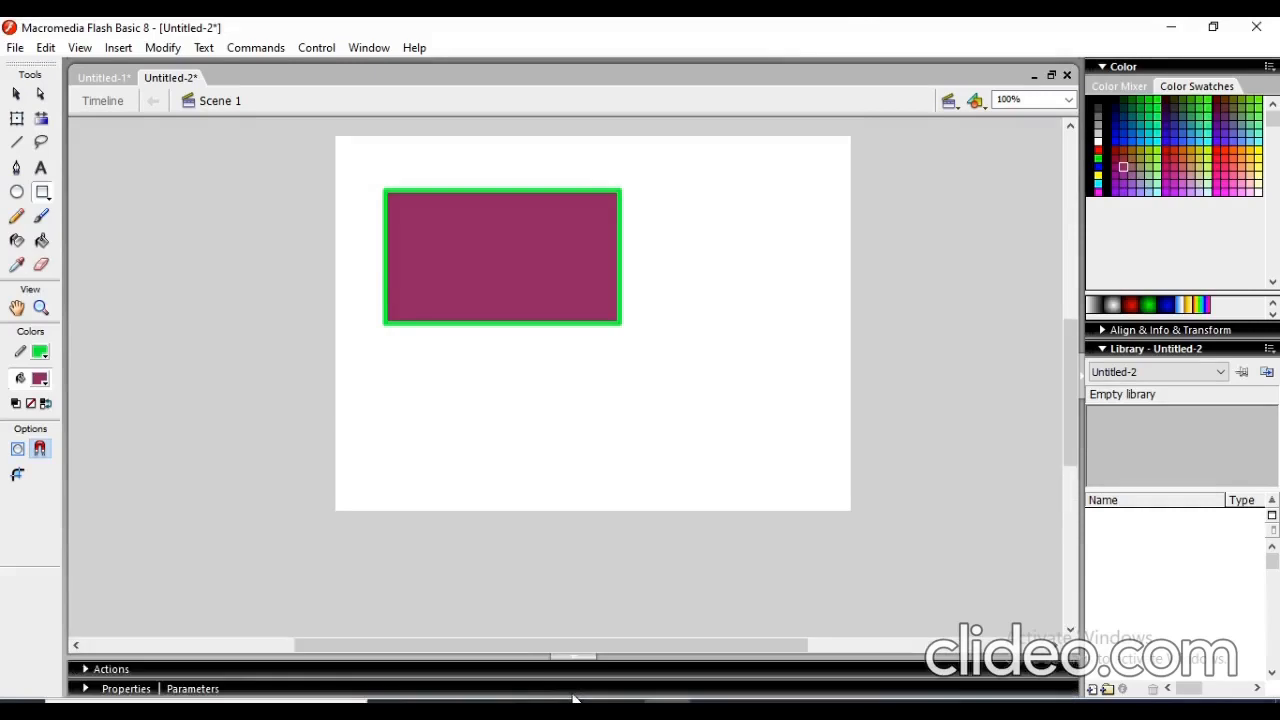
# Draw a larger plum rectangle with the thicker green outline so that it covers the first rectangle
pyautogui.click(120, 690)
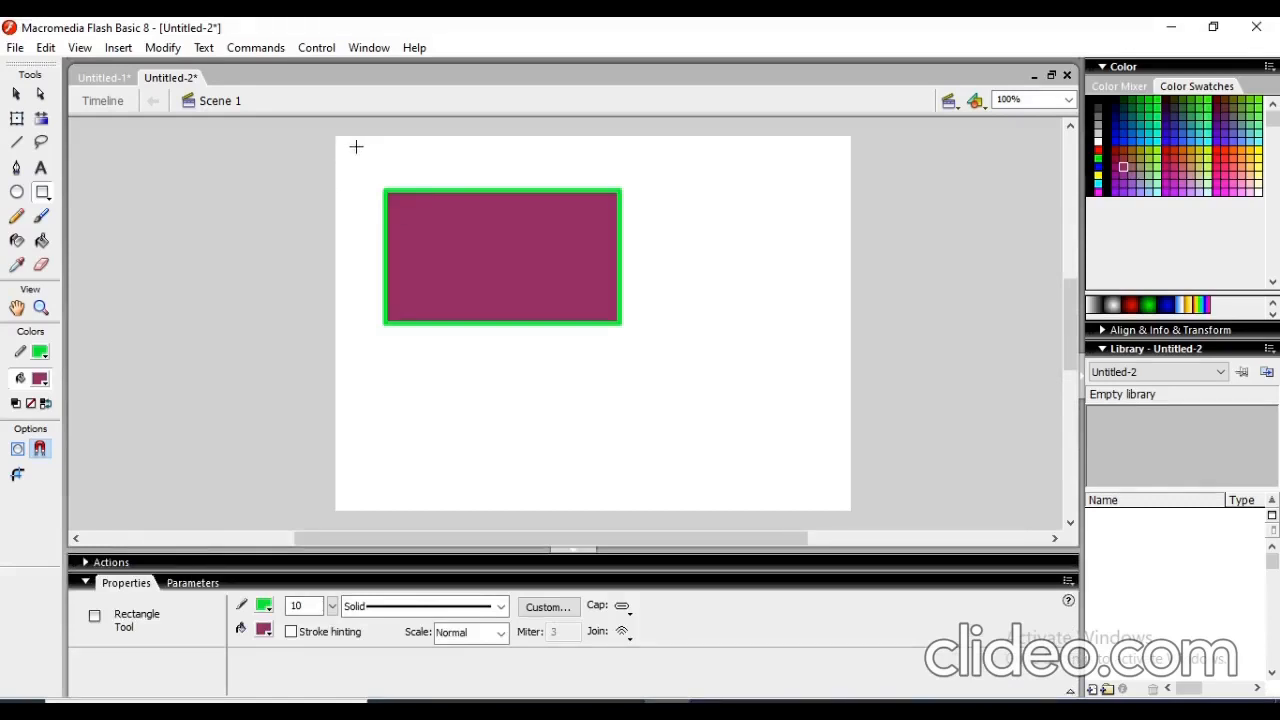
pyautogui.moveTo(365, 178); pyautogui.dragTo(688, 360)
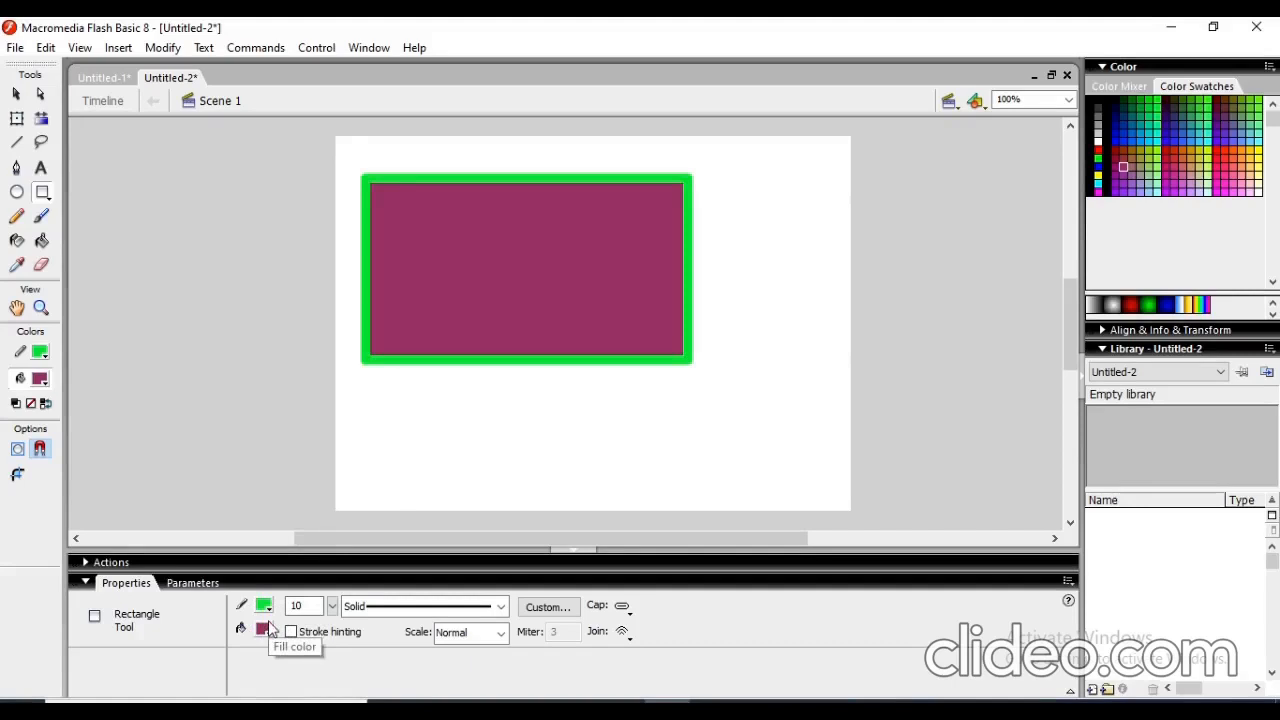
# Activate the Brush tool in Paint Normal mode and paint a single dot just outside the stage's lower left edge
pyautogui.click(42, 220)
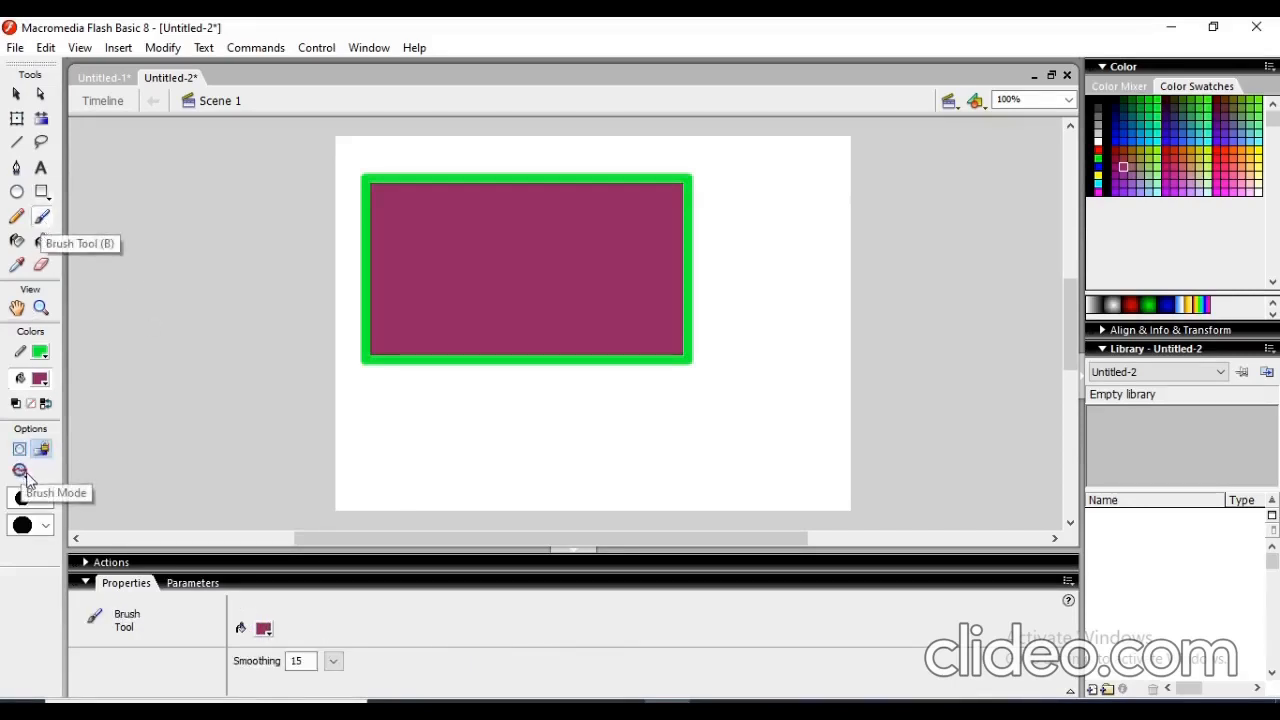
pyautogui.click(20, 472)
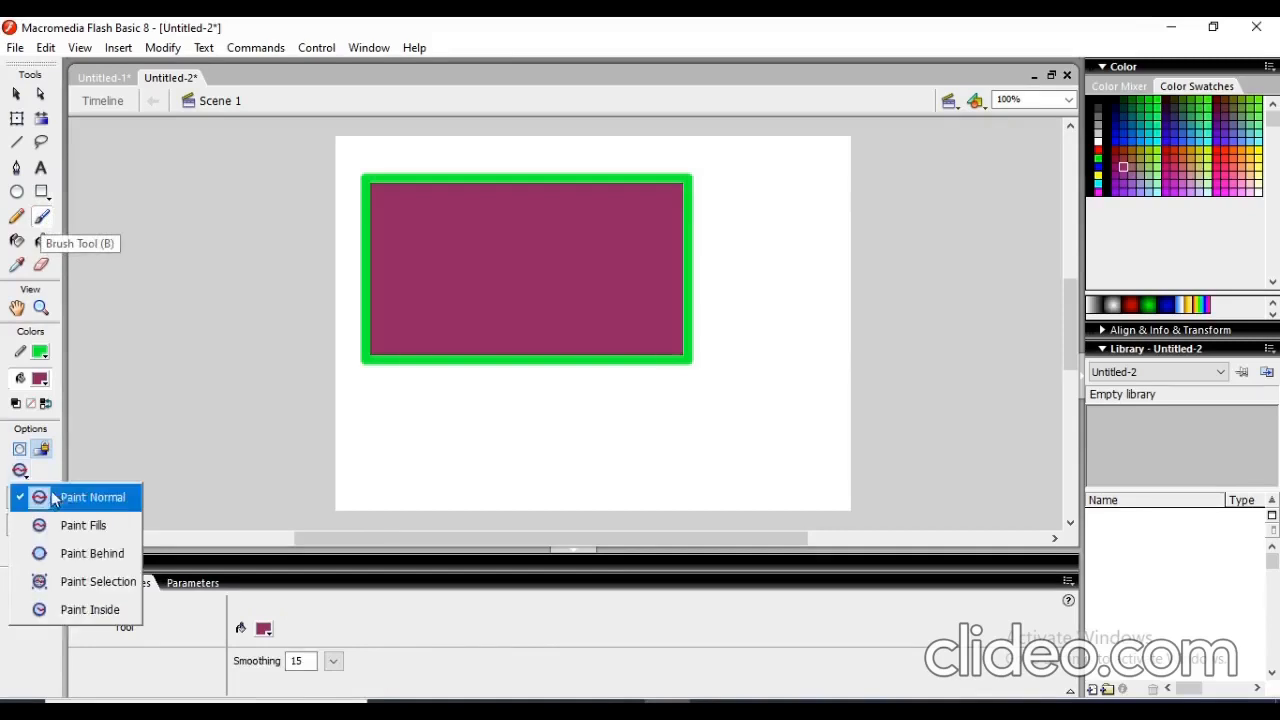
pyautogui.click(103, 505)
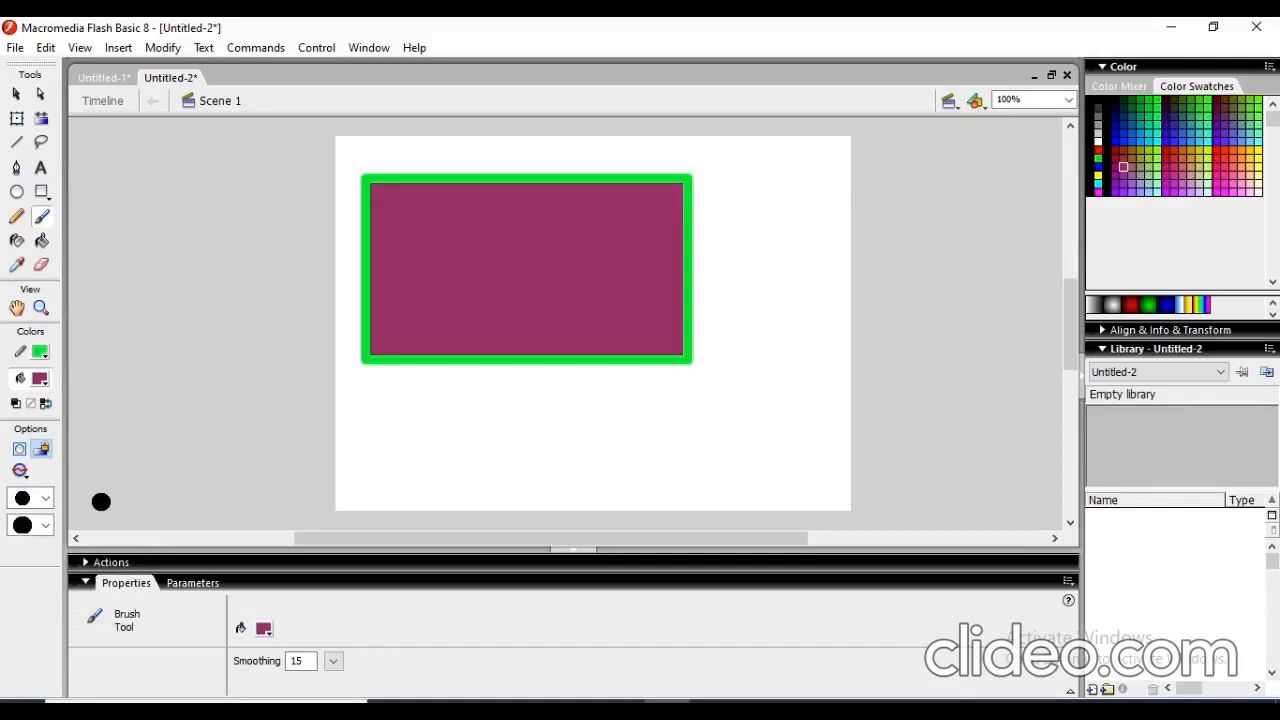
pyautogui.click(288, 453)
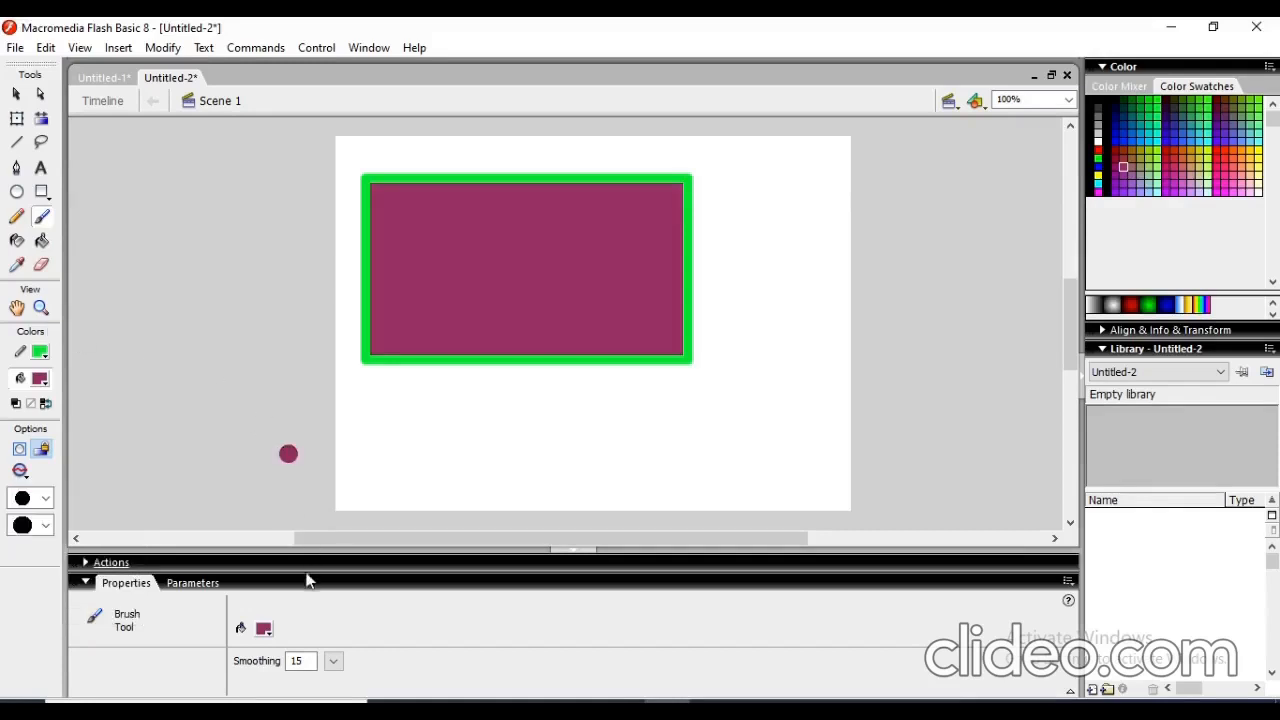
# Change the brush fill to dark blue and paint a vertical stroke across the left part of the rectangle, past both its edges
pyautogui.click(265, 632)
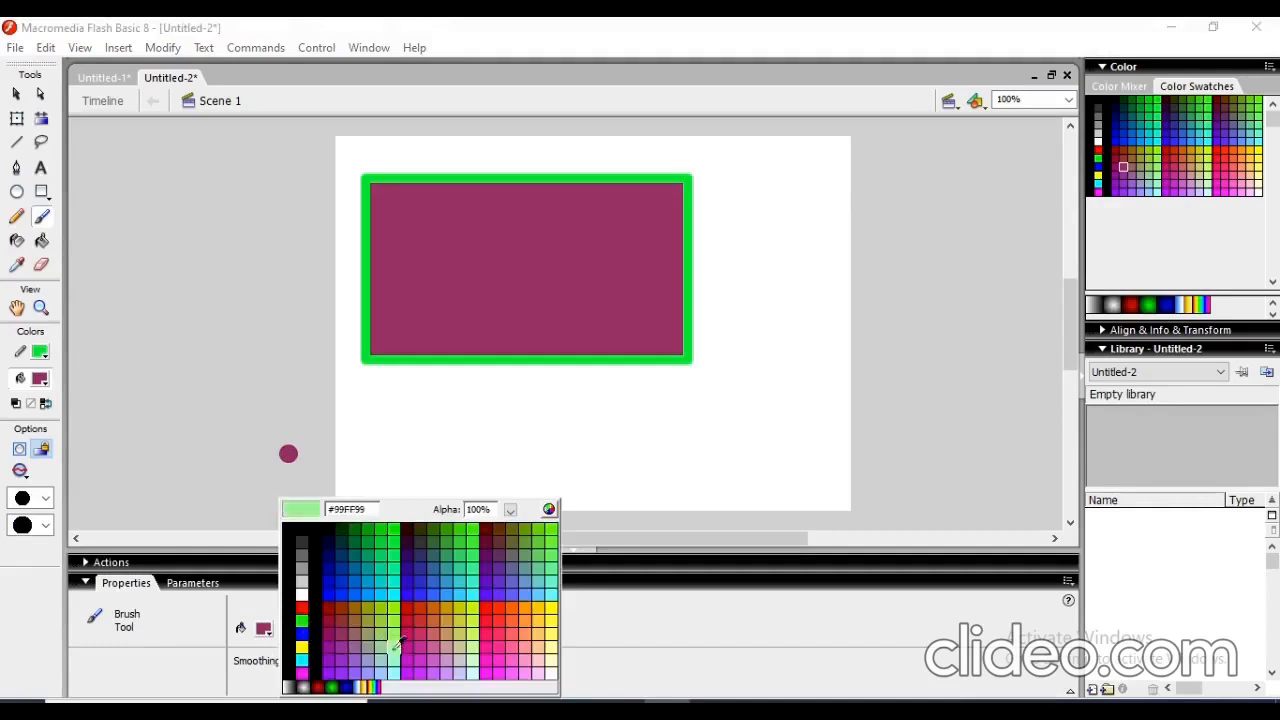
pyautogui.click(333, 563)
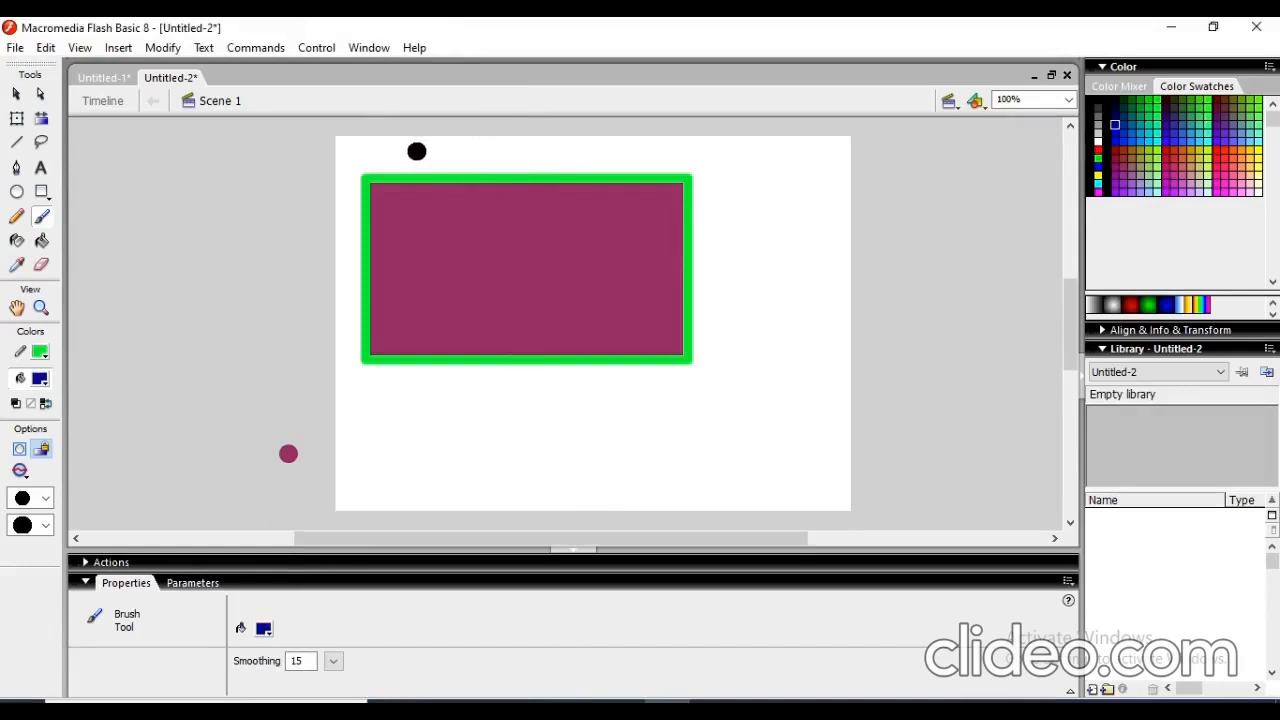
pyautogui.moveTo(413, 144); pyautogui.dragTo(397, 425)
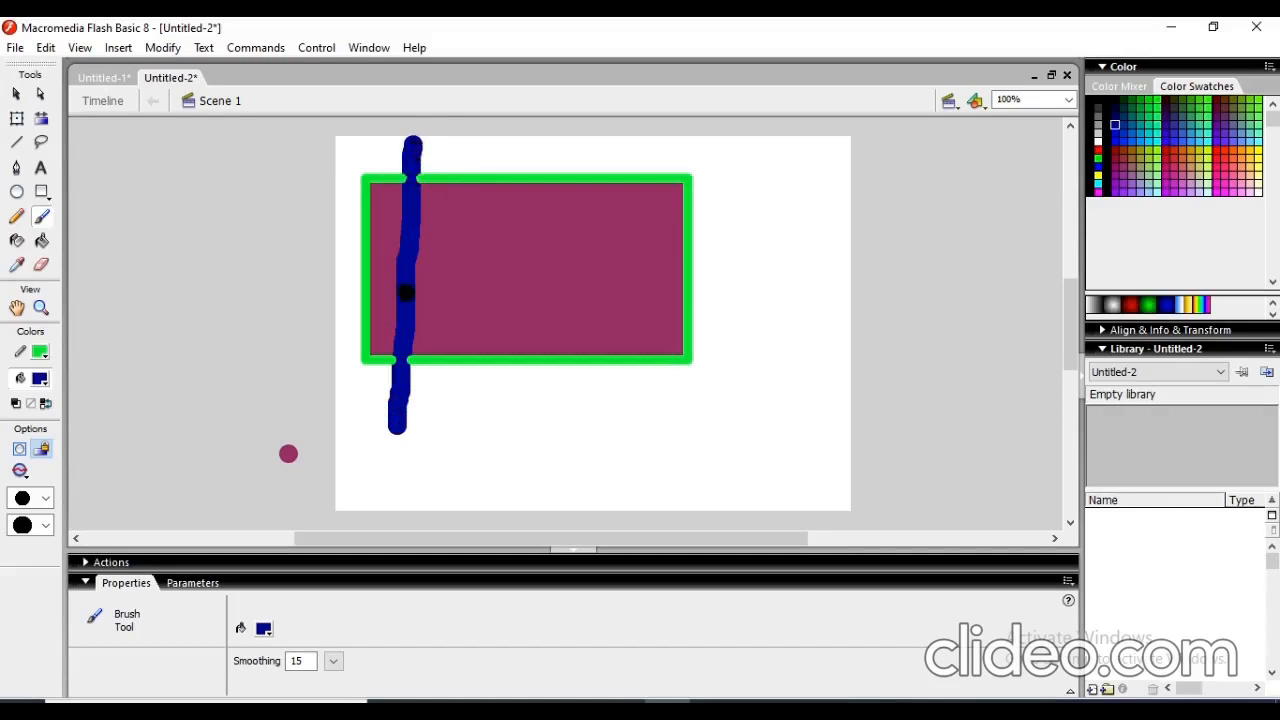
# Switch the brush to Paint Fills mode and paint a second vertical stroke across the rectangle, right of the first blue stroke
pyautogui.click(21, 471)
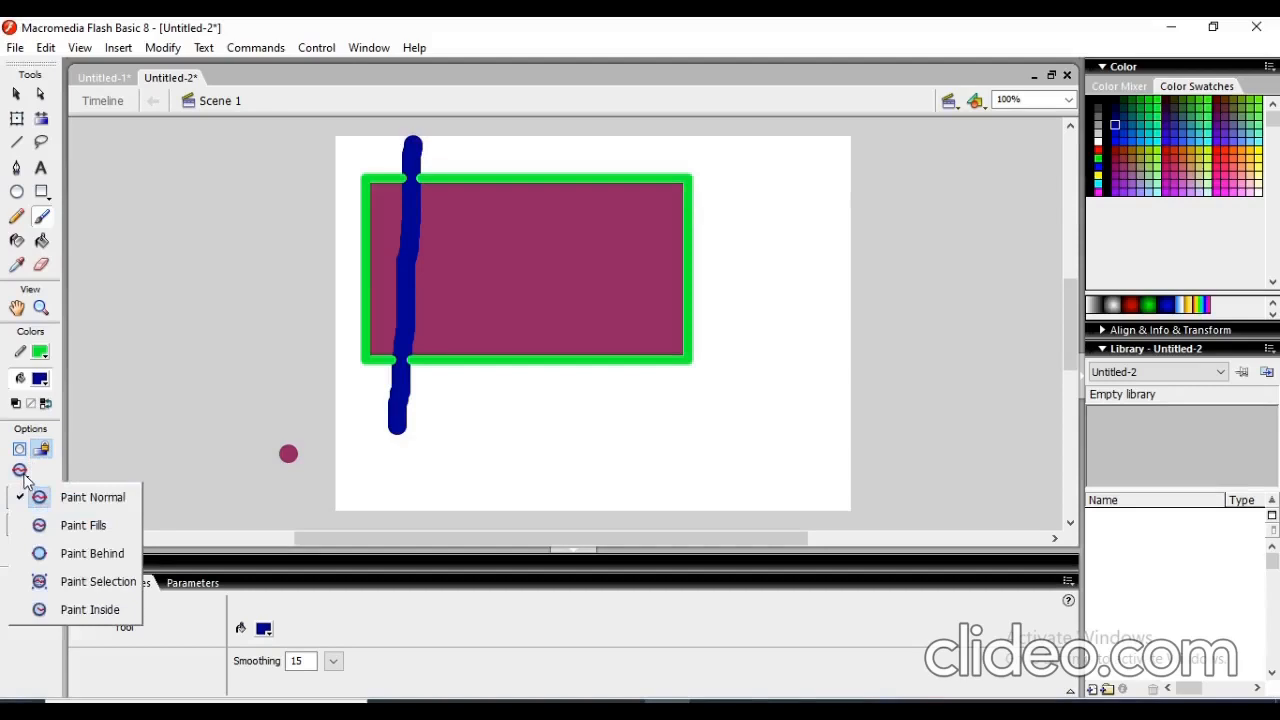
pyautogui.click(84, 526)
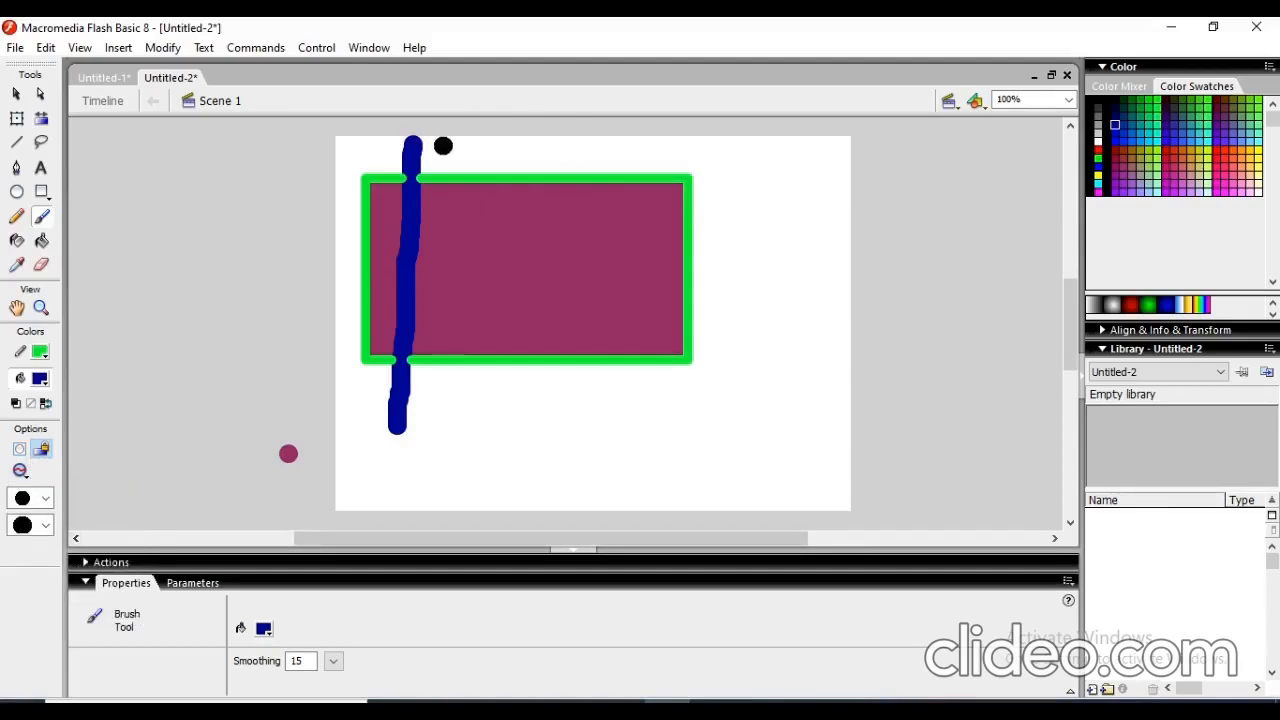
pyautogui.moveTo(459, 151); pyautogui.dragTo(440, 411)
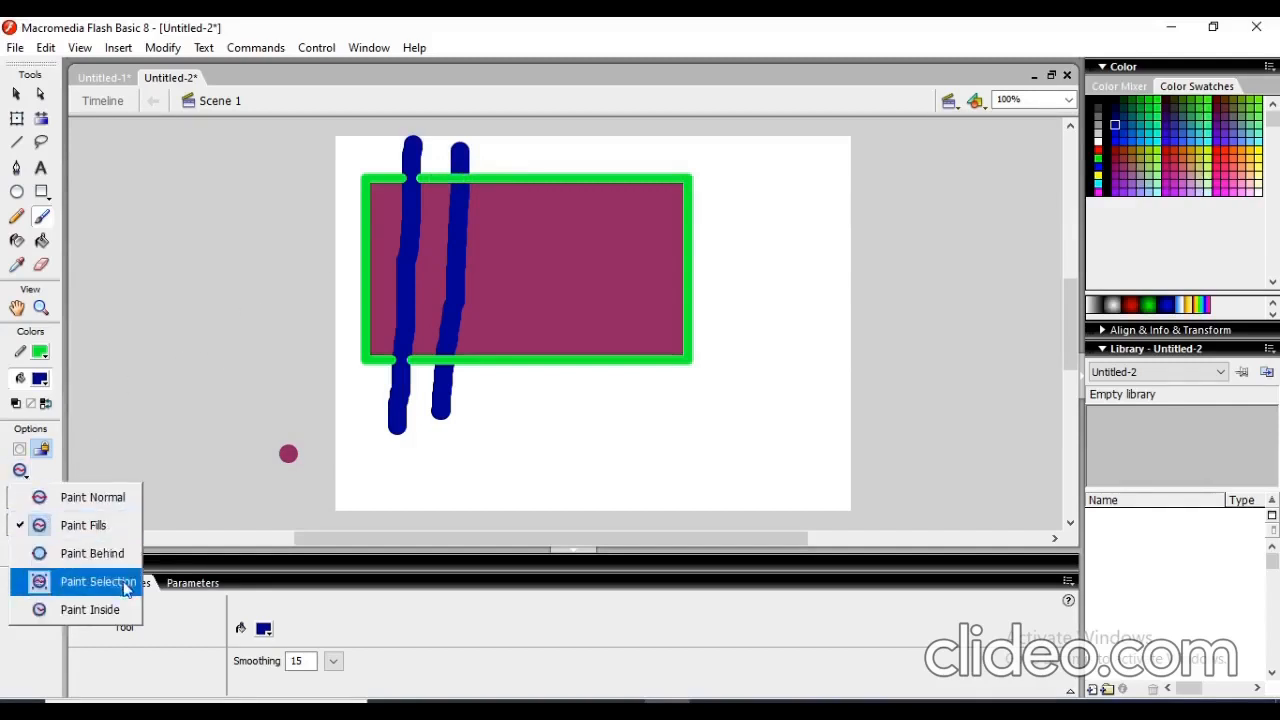
# Switch the brush to Paint Behind mode and paint a third vertical stroke across the rectangle, right of the second blue stroke
pyautogui.click(92, 553)
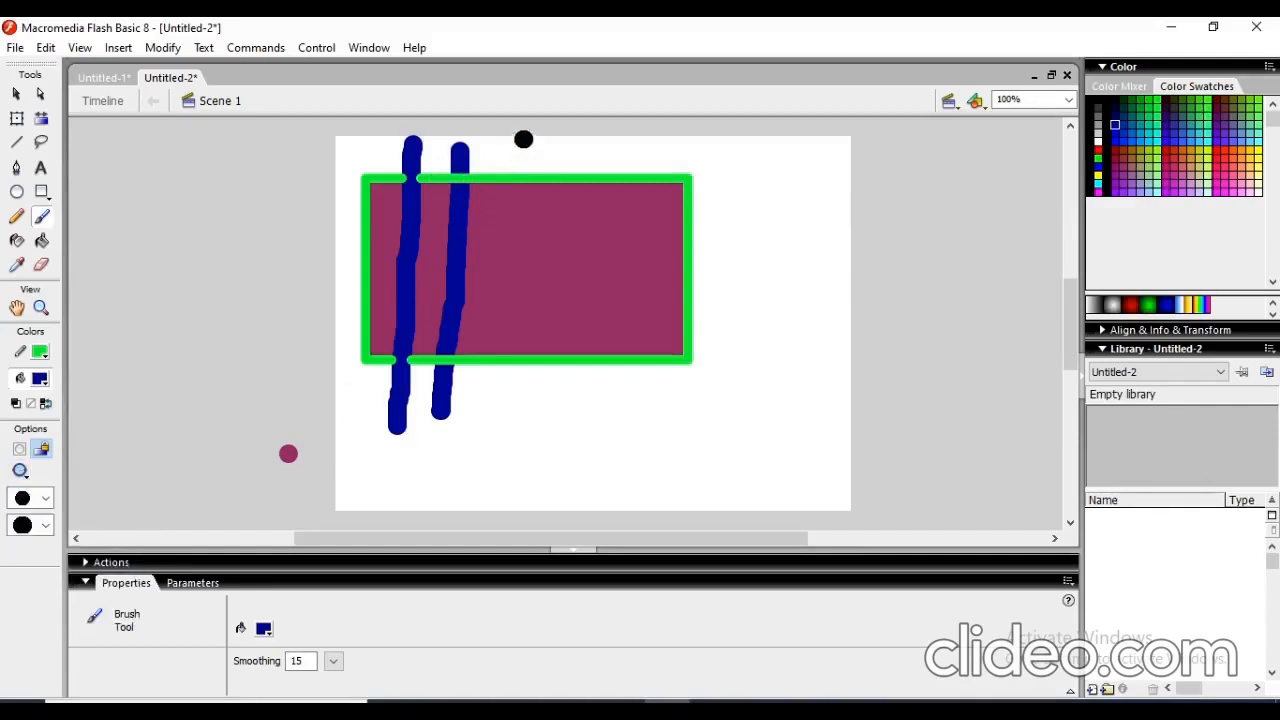
pyautogui.moveTo(523, 139); pyautogui.dragTo(488, 412)
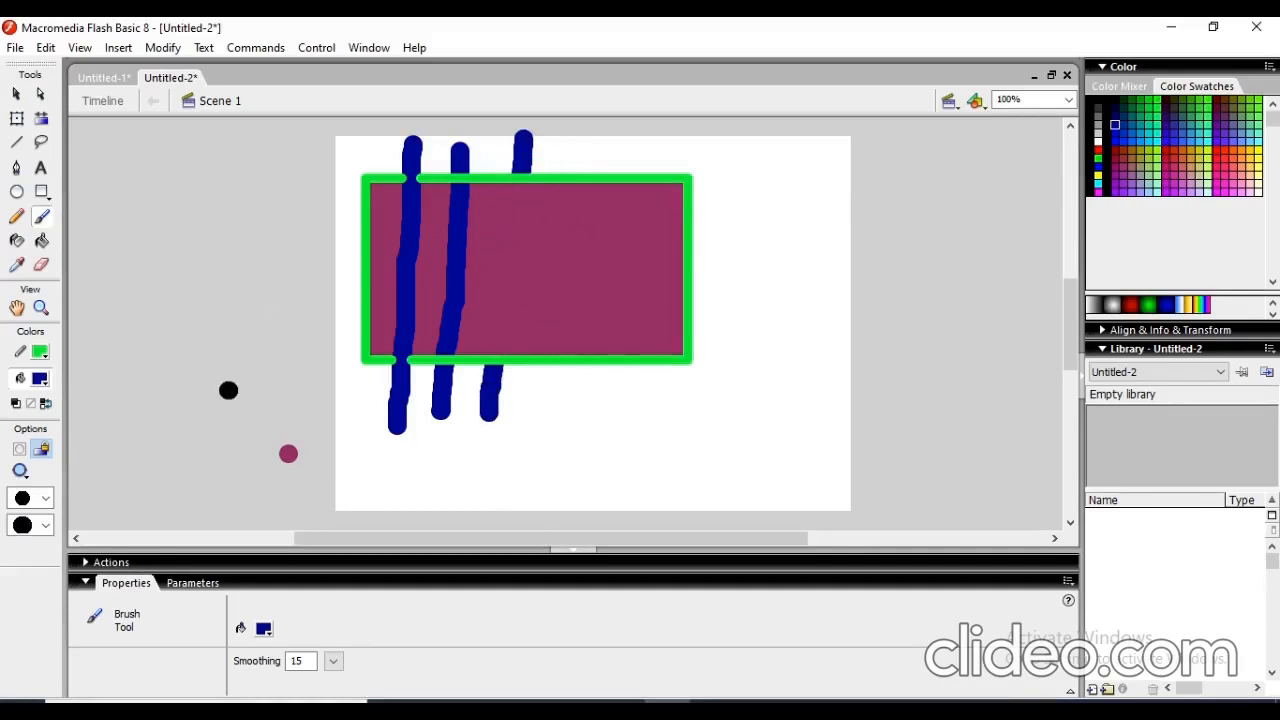
# Set the brush mode to Paint Selection, then use the Selection tool to select a vertical strip covering the rectangle's right end
pyautogui.click(22, 473)
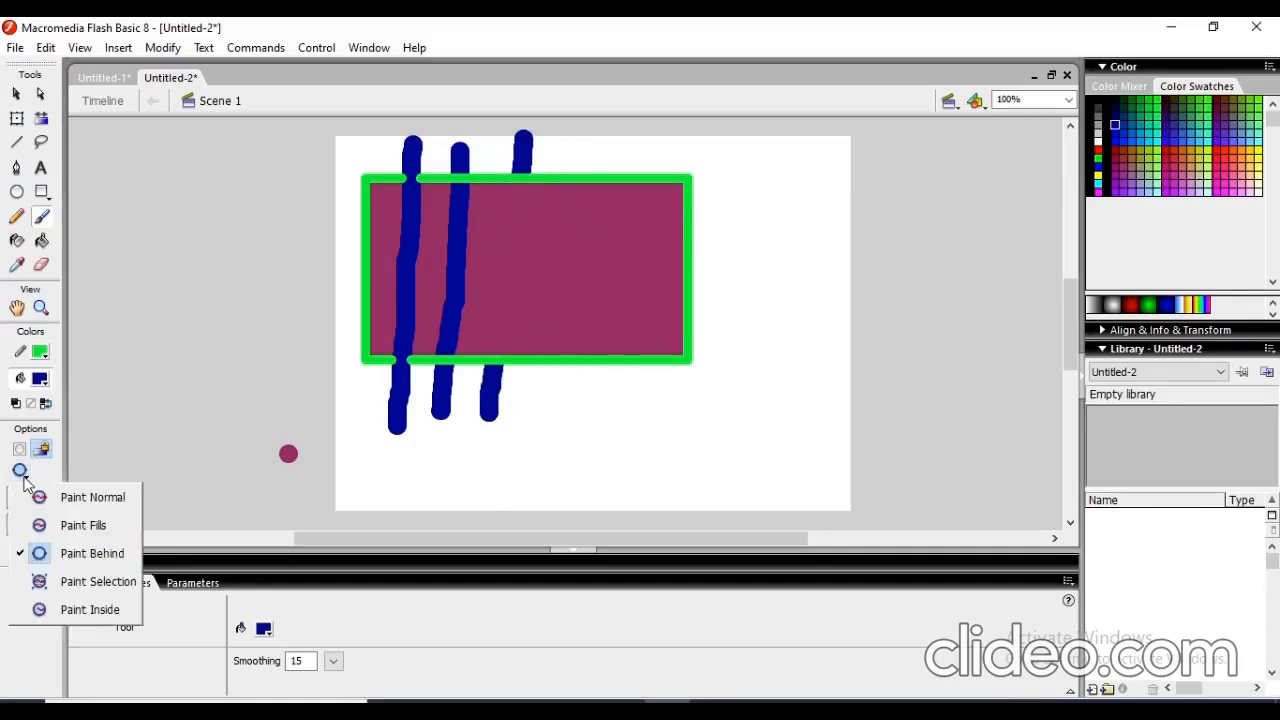
pyautogui.click(100, 591)
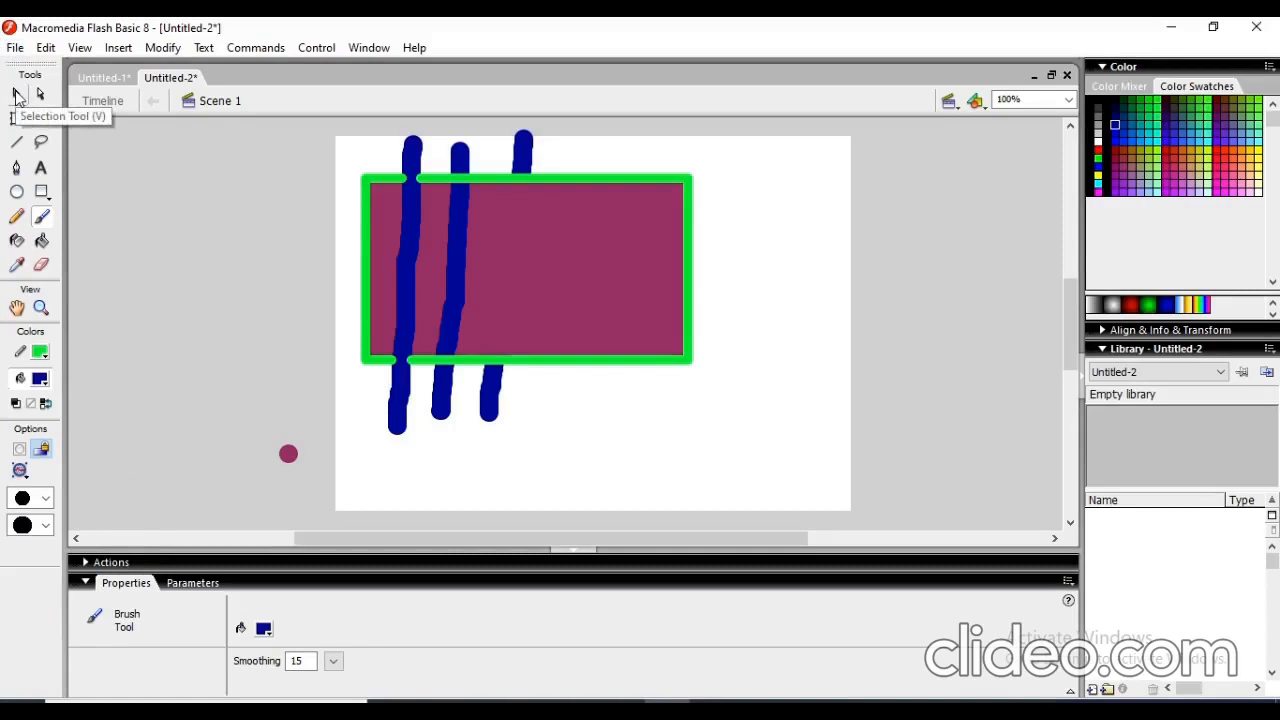
pyautogui.click(16, 95)
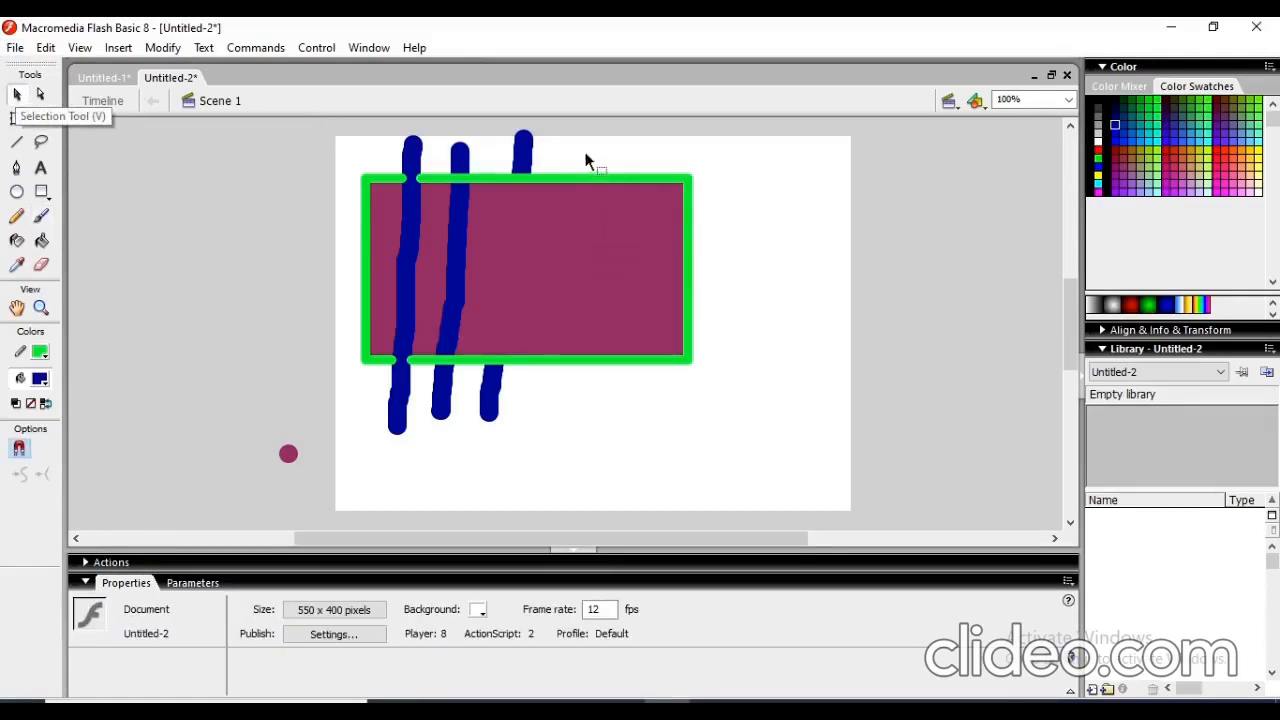
pyautogui.moveTo(625, 149); pyautogui.dragTo(755, 395)
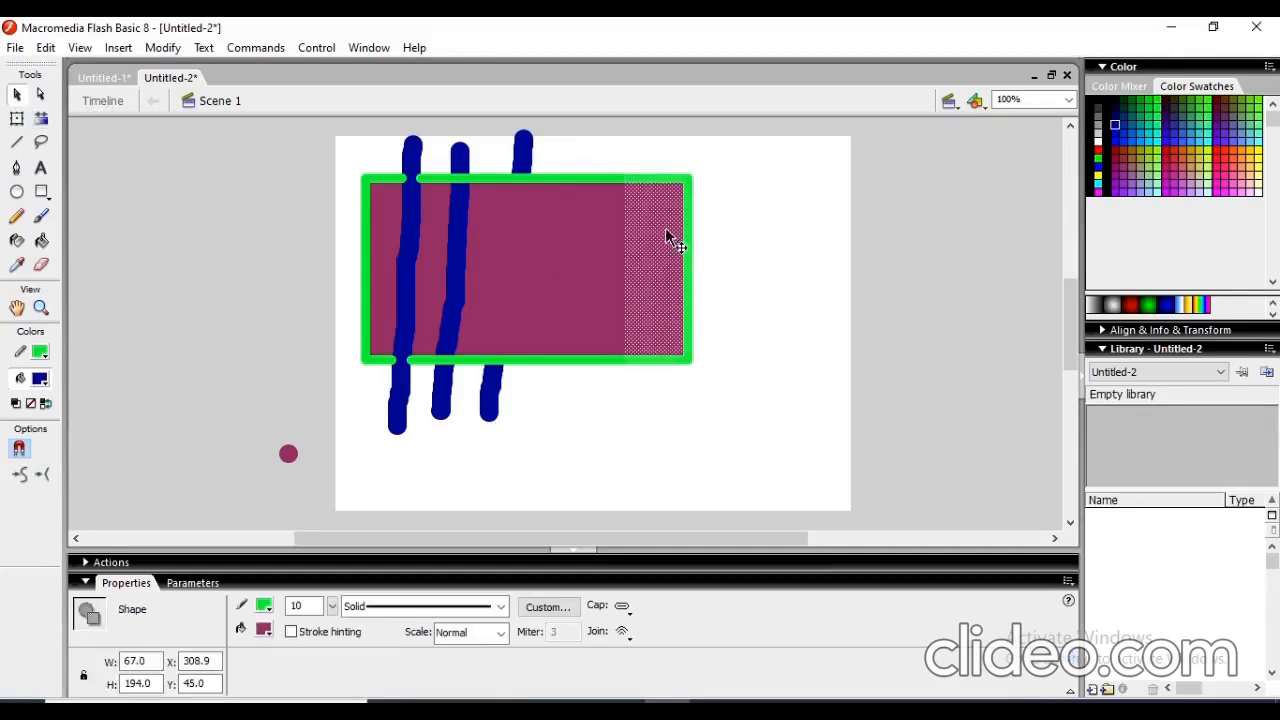
# With the Brush tool in Paint Selection mode, paint a diagonal stroke from above the rectangle down through the selected strip
pyautogui.click(41, 215)
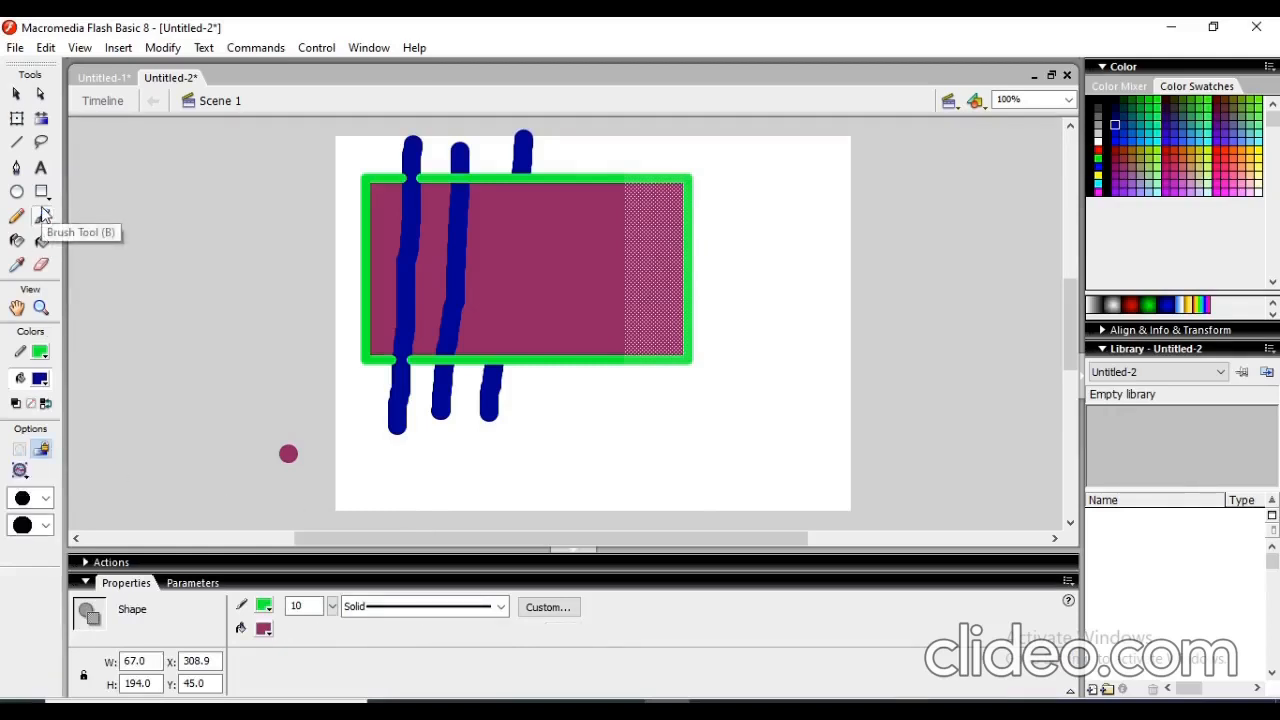
pyautogui.click(21, 472)
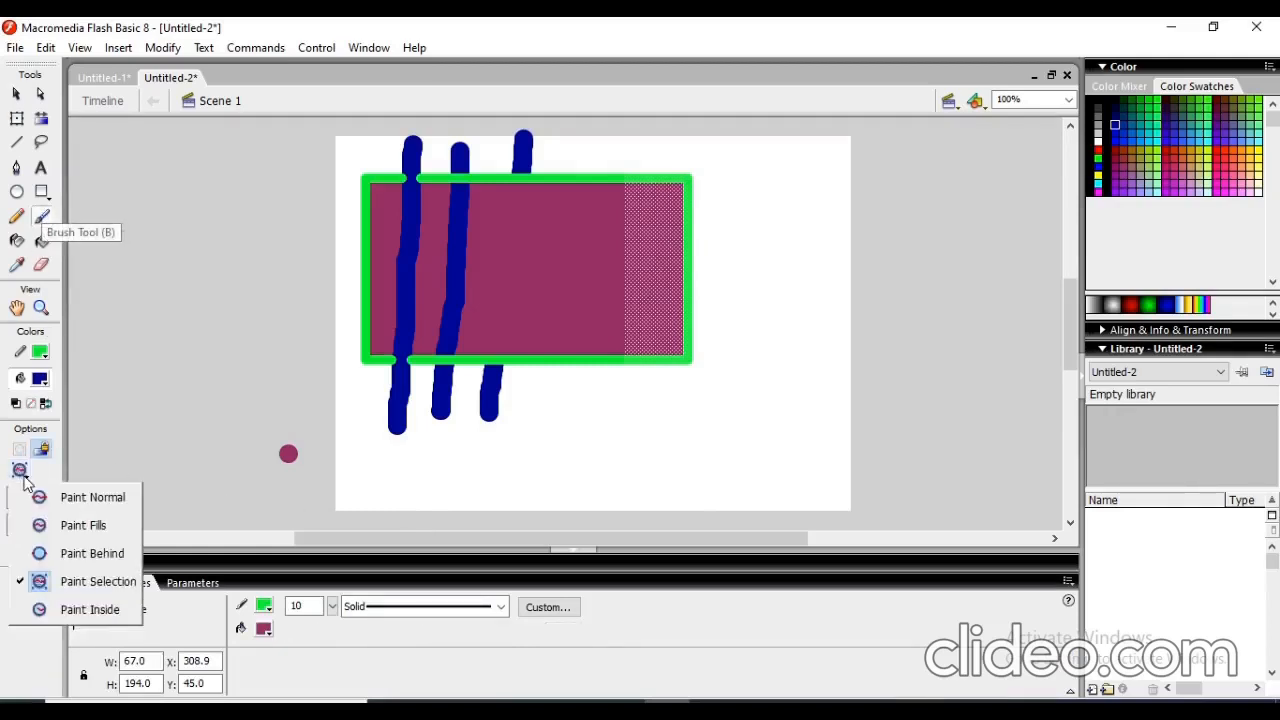
pyautogui.click(114, 590)
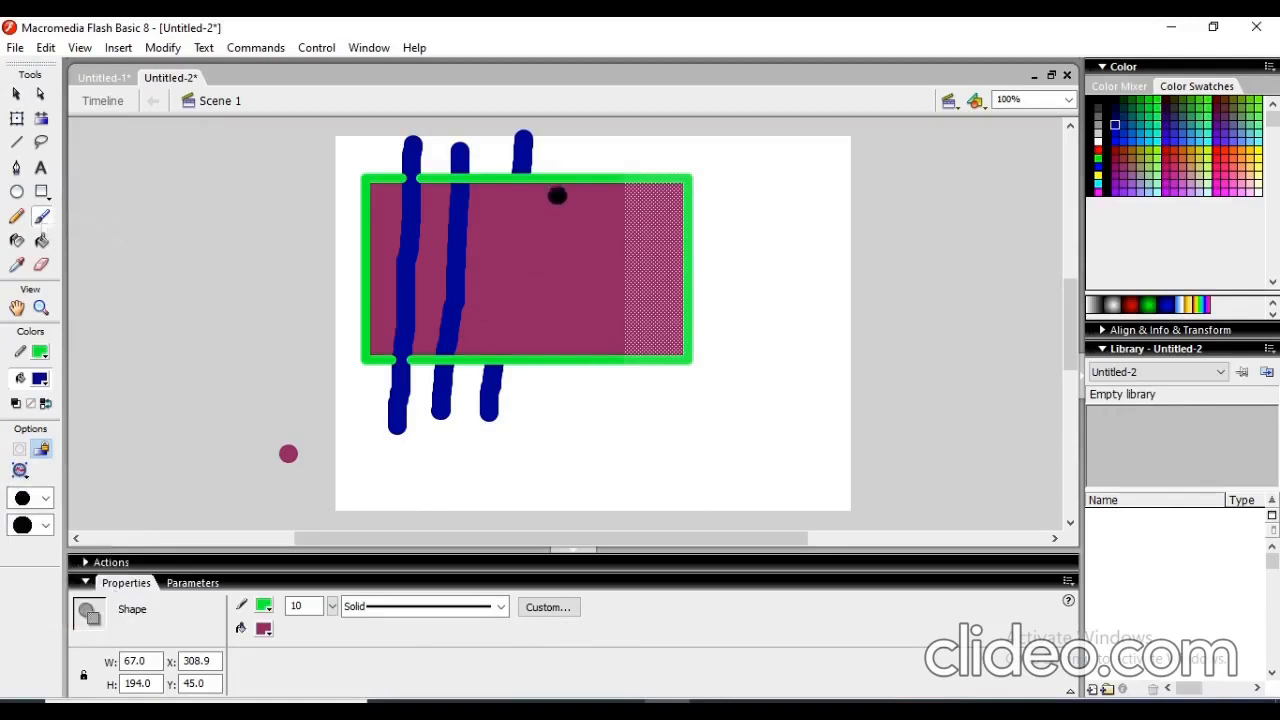
pyautogui.moveTo(561, 148); pyautogui.dragTo(730, 426)
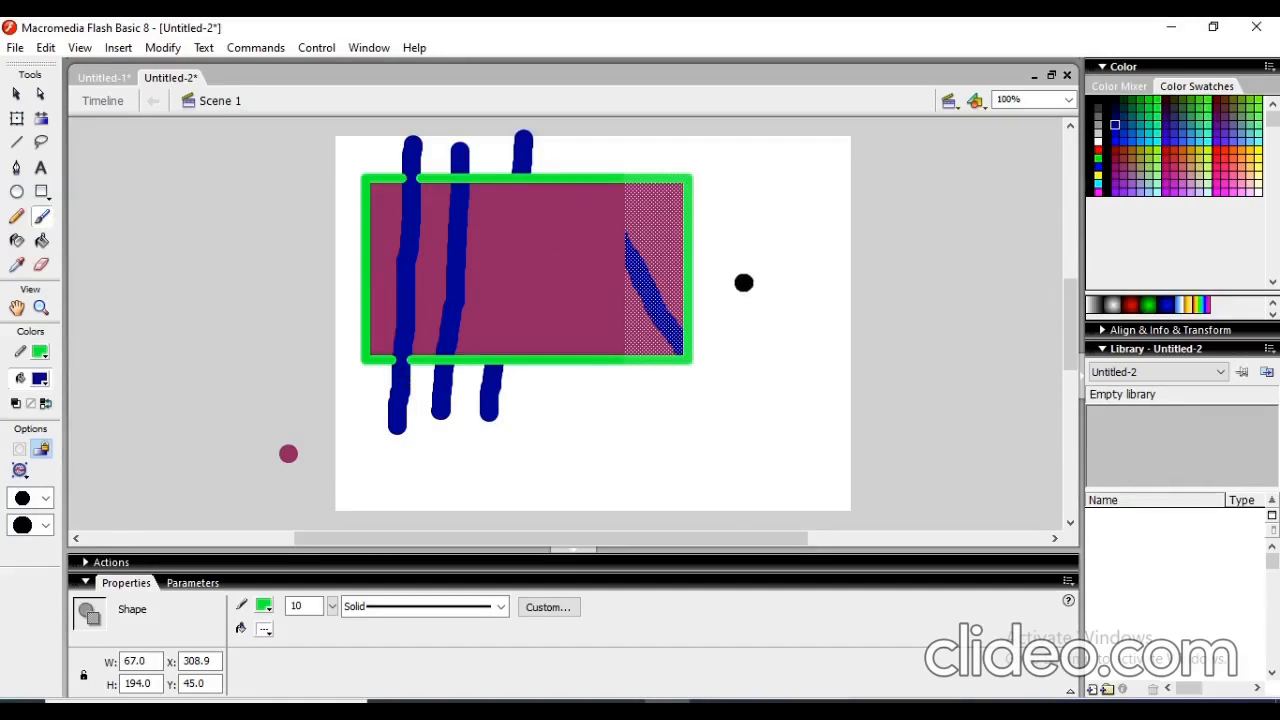
# Switch the brush to Paint Inside mode and paint a curved stroke starting inside the rectangle, plus two strokes starting above it
pyautogui.click(20, 470)
pyautogui.click(134, 410)
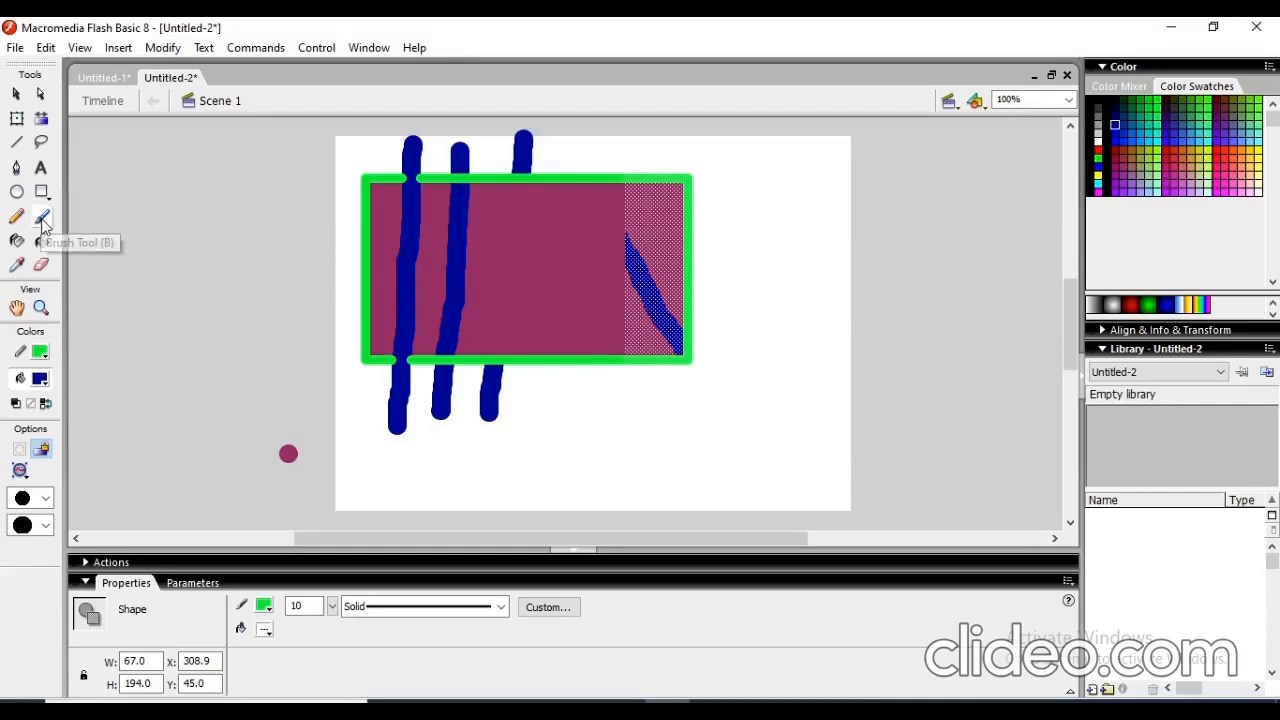
pyautogui.click(20, 470)
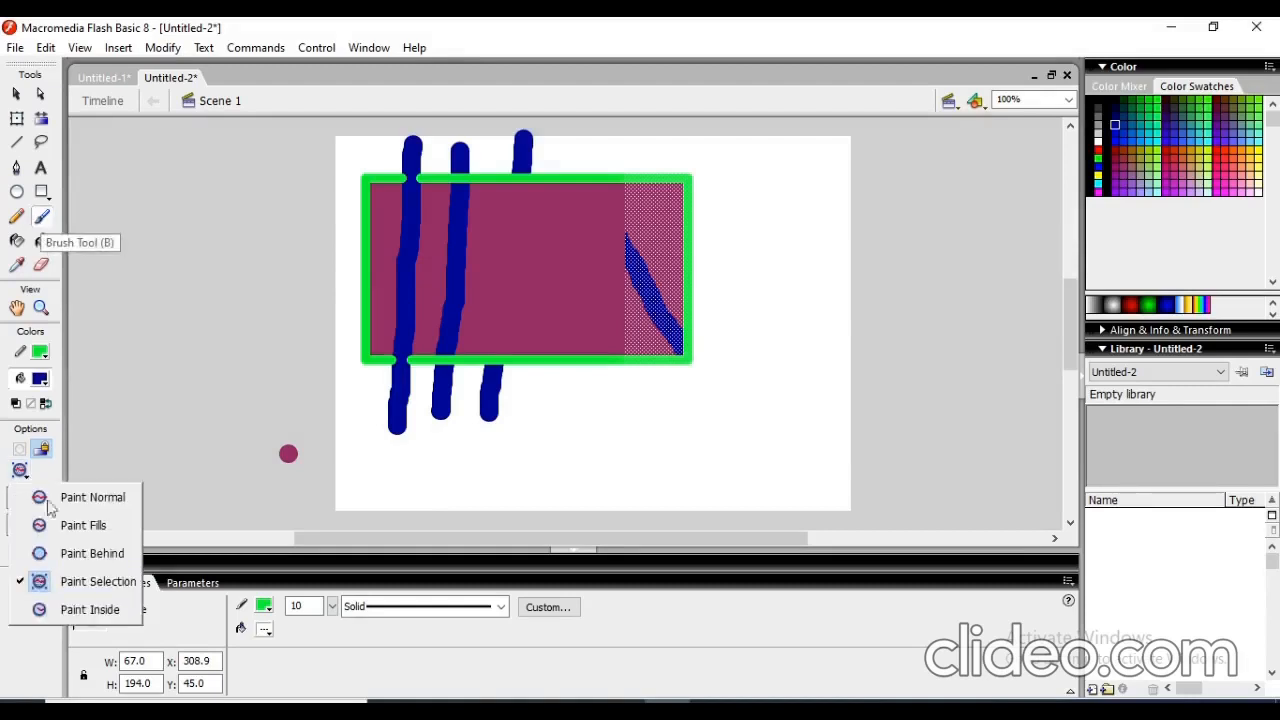
pyautogui.click(96, 619)
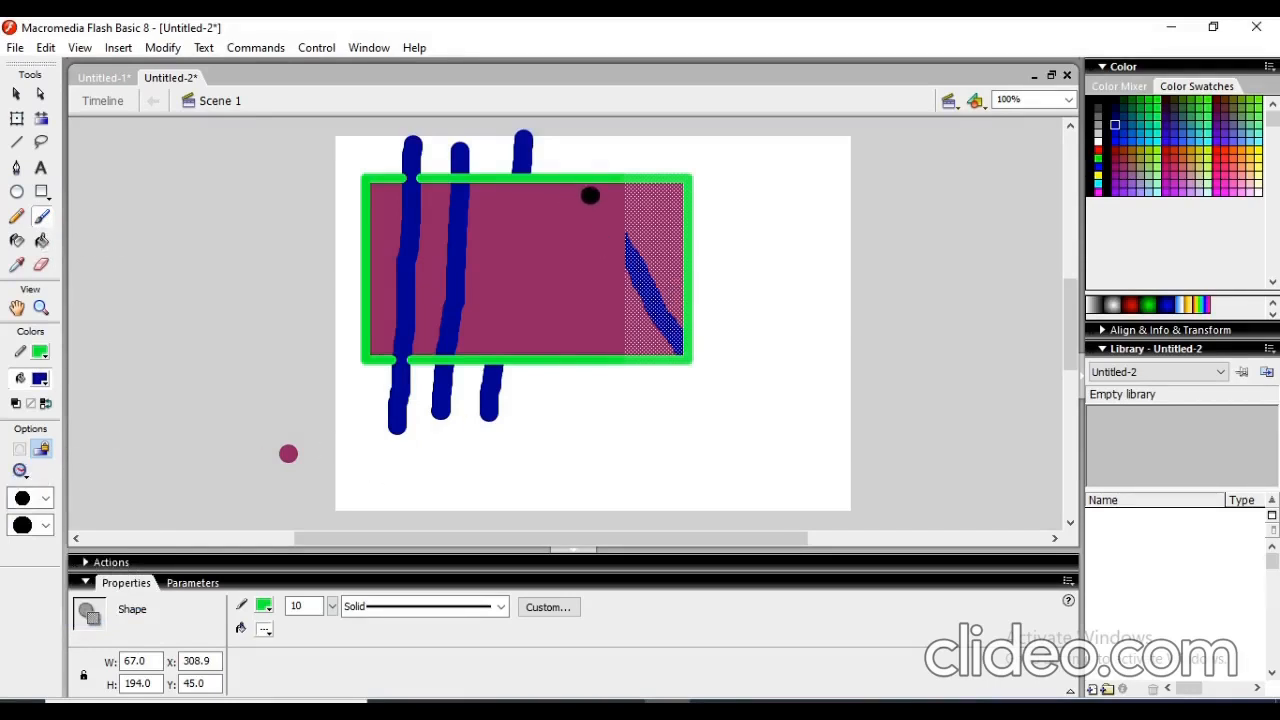
pyautogui.moveTo(590, 200)
pyautogui.mouseDown()
pyautogui.moveTo(552, 243)
pyautogui.moveTo(549, 273)
pyautogui.moveTo(605, 451)
pyautogui.mouseUp()
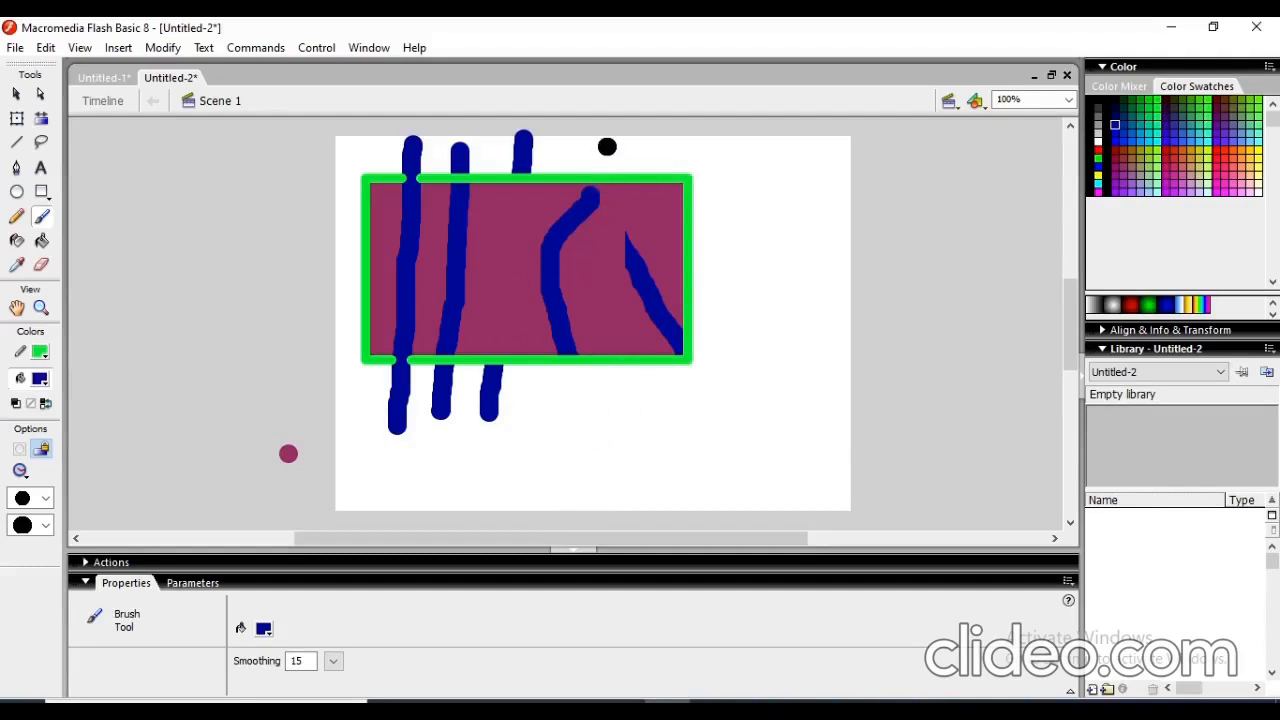
pyautogui.moveTo(607, 147); pyautogui.dragTo(617, 427)
pyautogui.moveTo(563, 150)
pyautogui.mouseDown()
pyautogui.moveTo(534, 287)
pyautogui.moveTo(530, 408)
pyautogui.mouseUp()
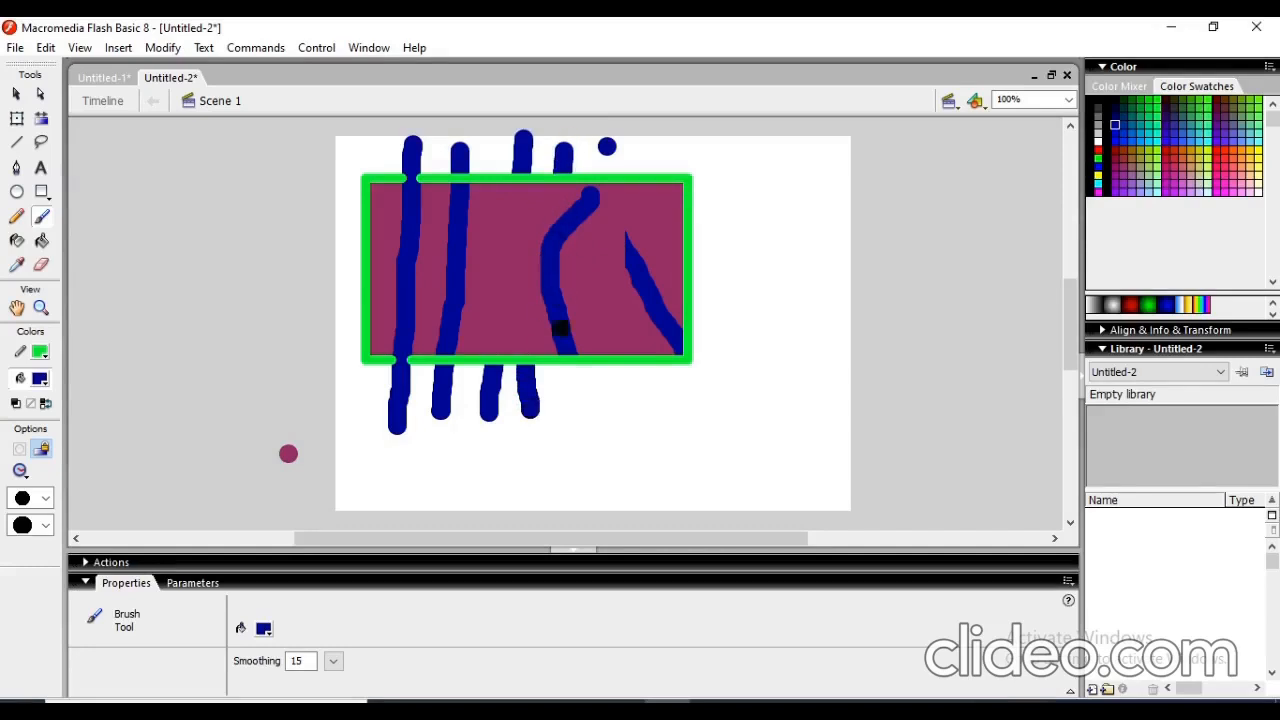
pyautogui.click(20, 471)
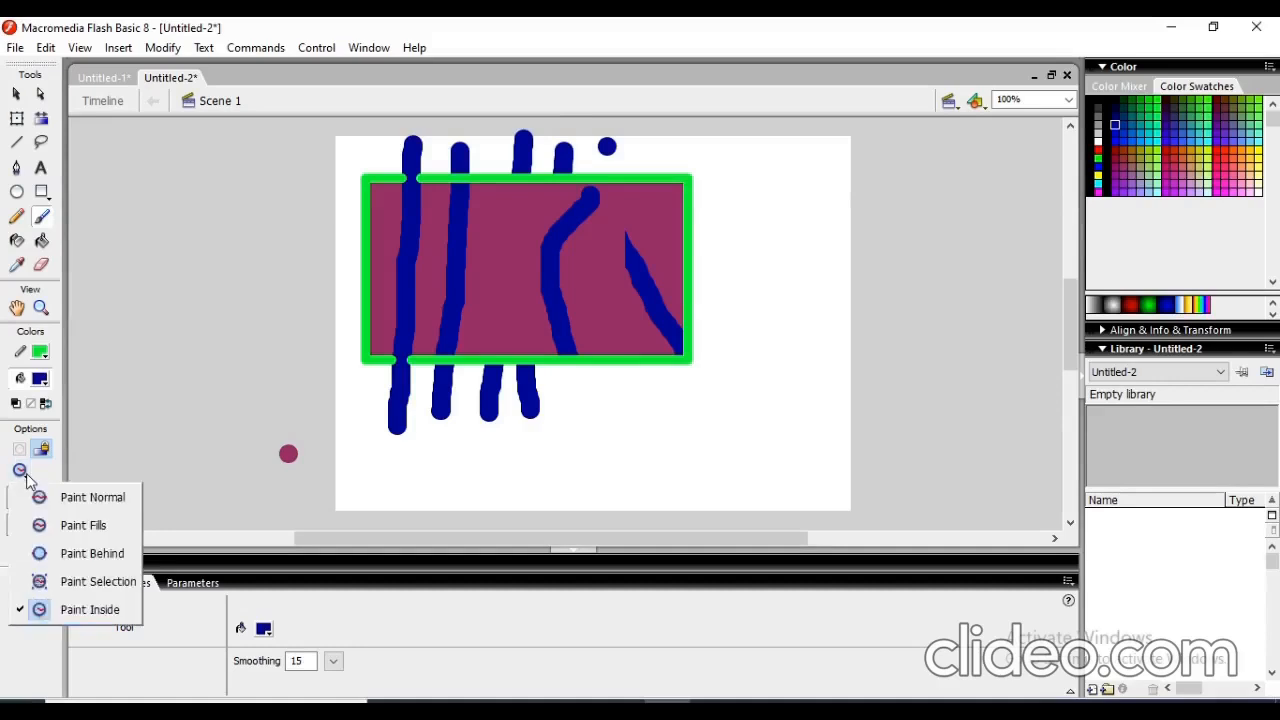
pyautogui.click(113, 568)
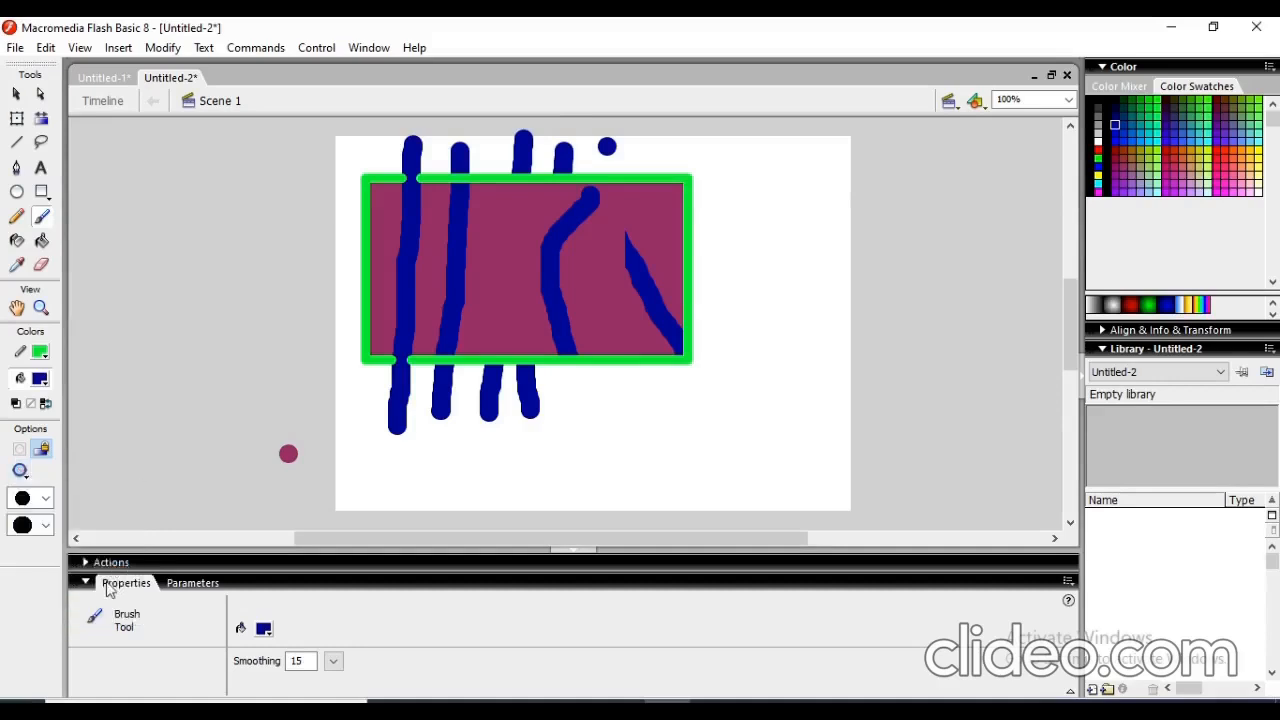
pyautogui.click(24, 476)
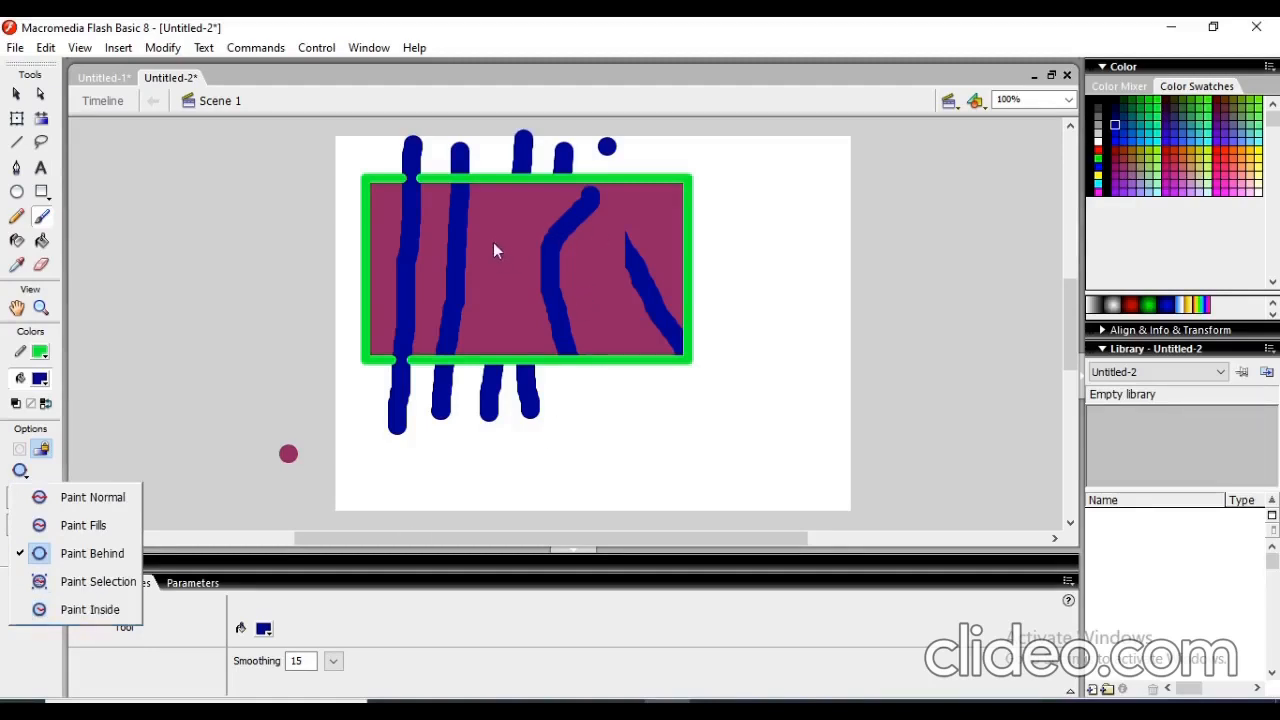
pyautogui.click(360, 374)
# Set the brush back to Paint Inside mode and paint a diagonal stroke from the rectangle's middle down past its lower edge
pyautogui.click(22, 474)
pyautogui.click(123, 611)
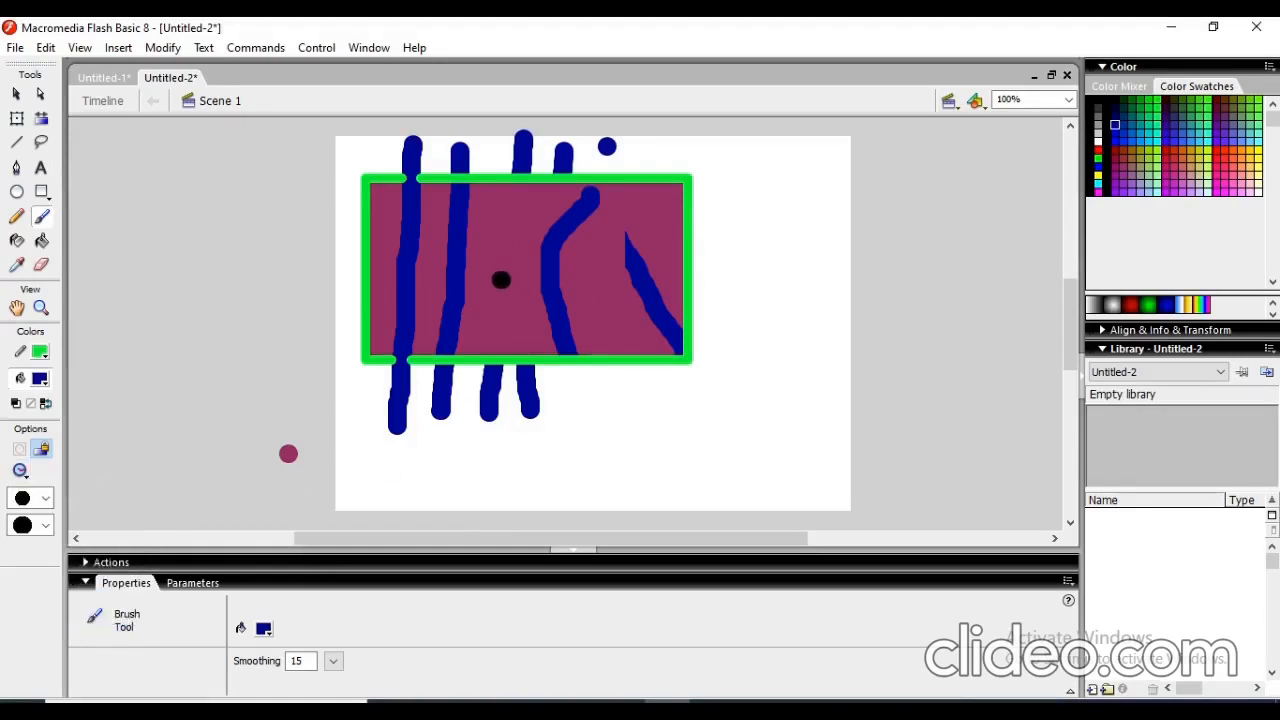
pyautogui.moveTo(501, 280); pyautogui.dragTo(618, 446)
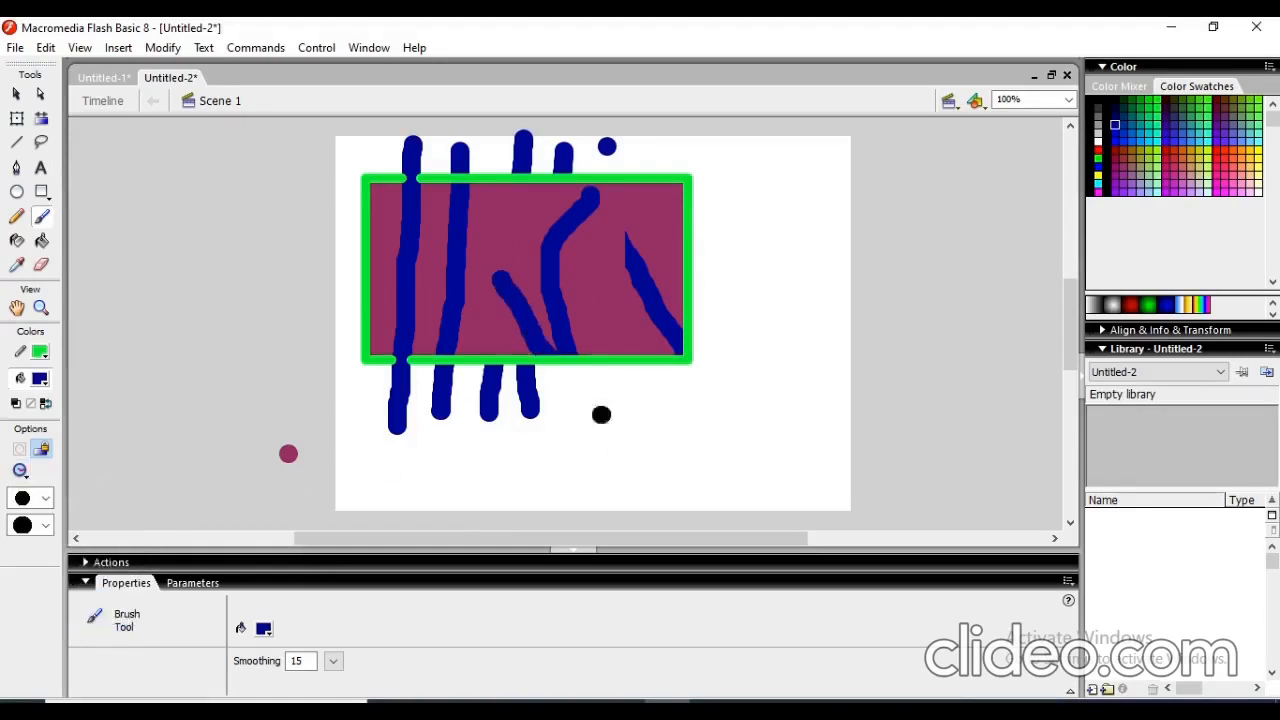
# Keep Paint Inside mode and paint two dots below the rectangle, plus a stroke from below it up into its fill
pyautogui.click(21, 471)
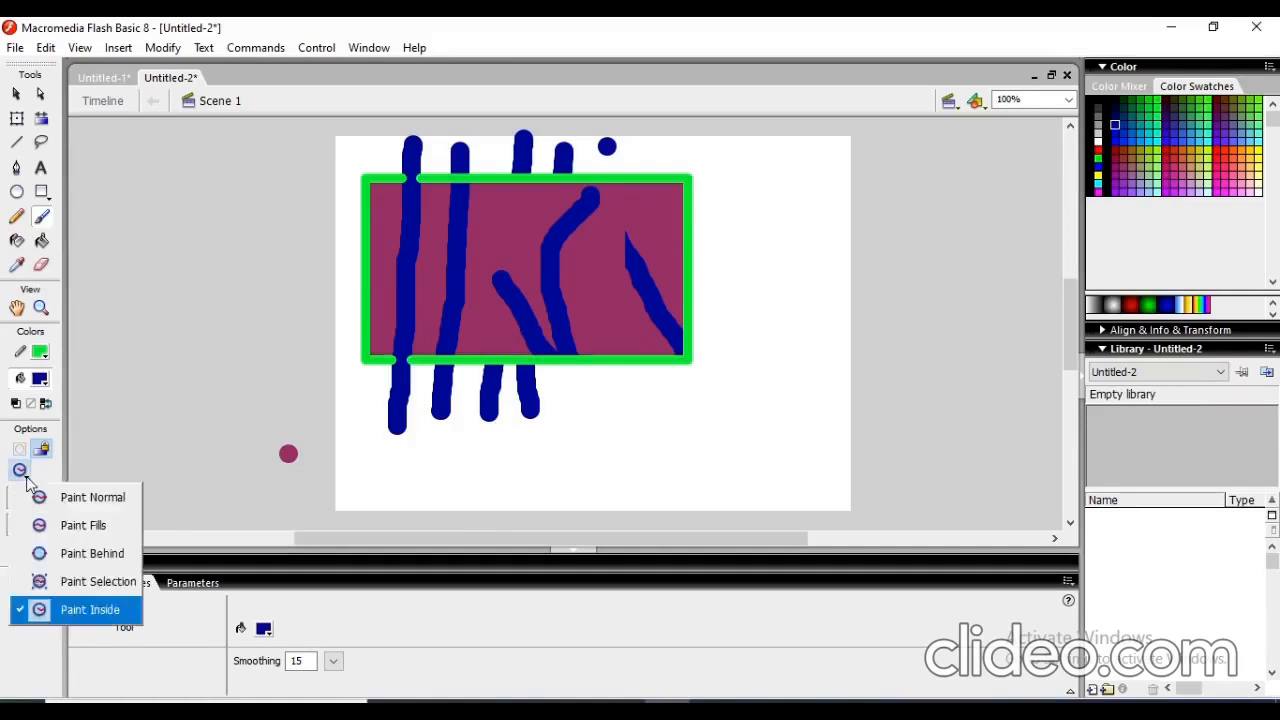
pyautogui.click(121, 609)
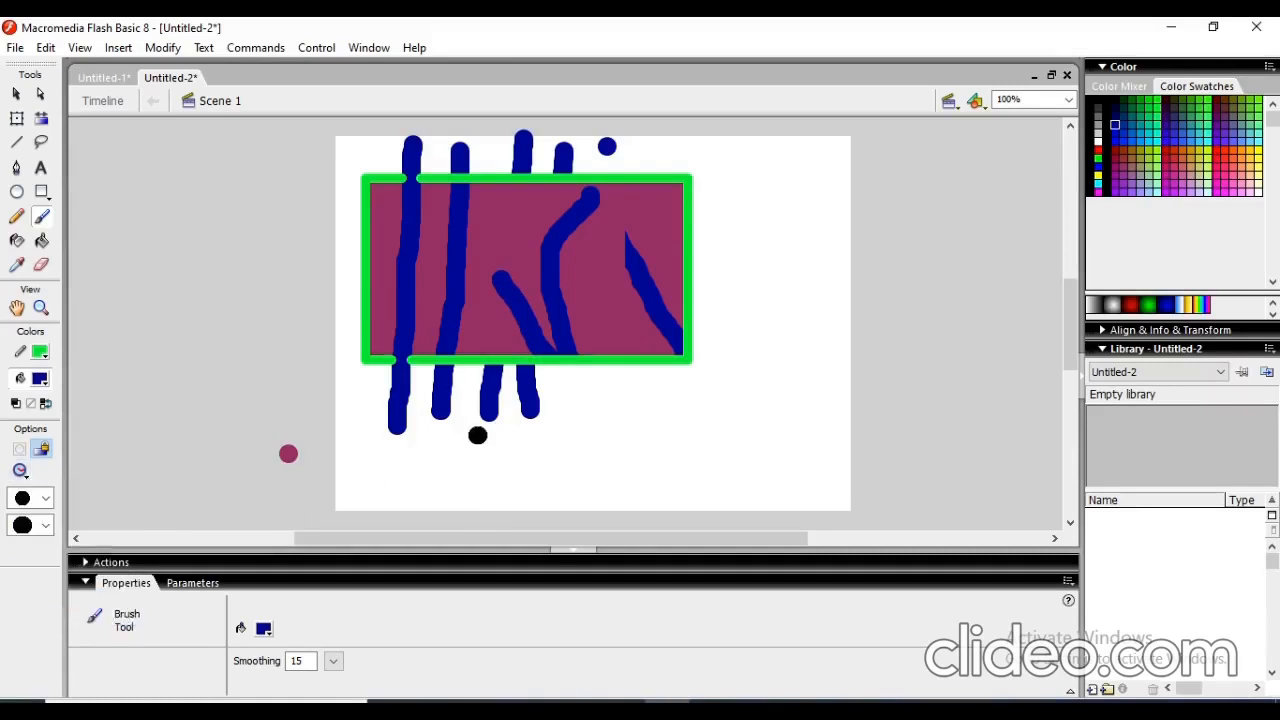
pyautogui.click(477, 434)
pyautogui.click(647, 392)
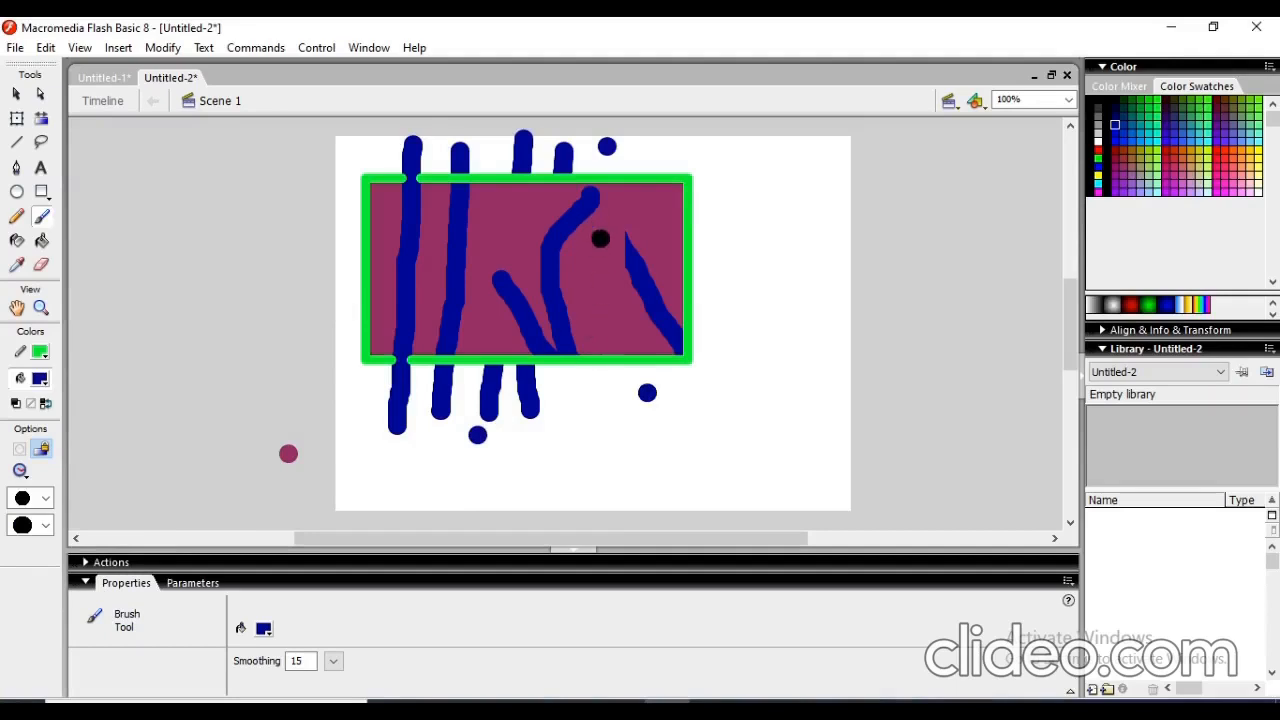
pyautogui.moveTo(586, 416); pyautogui.dragTo(595, 275)
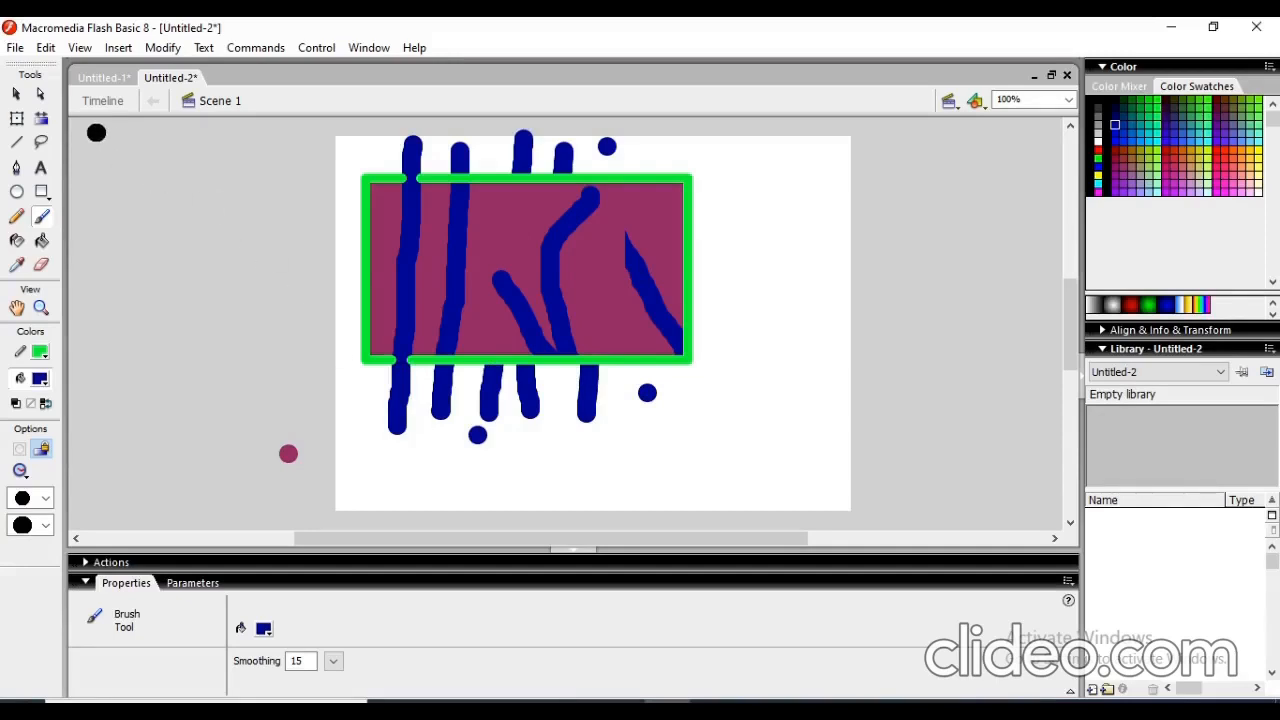
# Undo all the brush strokes and the rectangles until the stage is empty
pyautogui.hotkey('ctrl', 'z')
pyautogui.hotkey('ctrl', 'z')
pyautogui.hotkey('ctrl', 'z')
pyautogui.hotkey('ctrl', 'z')
pyautogui.hotkey('ctrl', 'z')
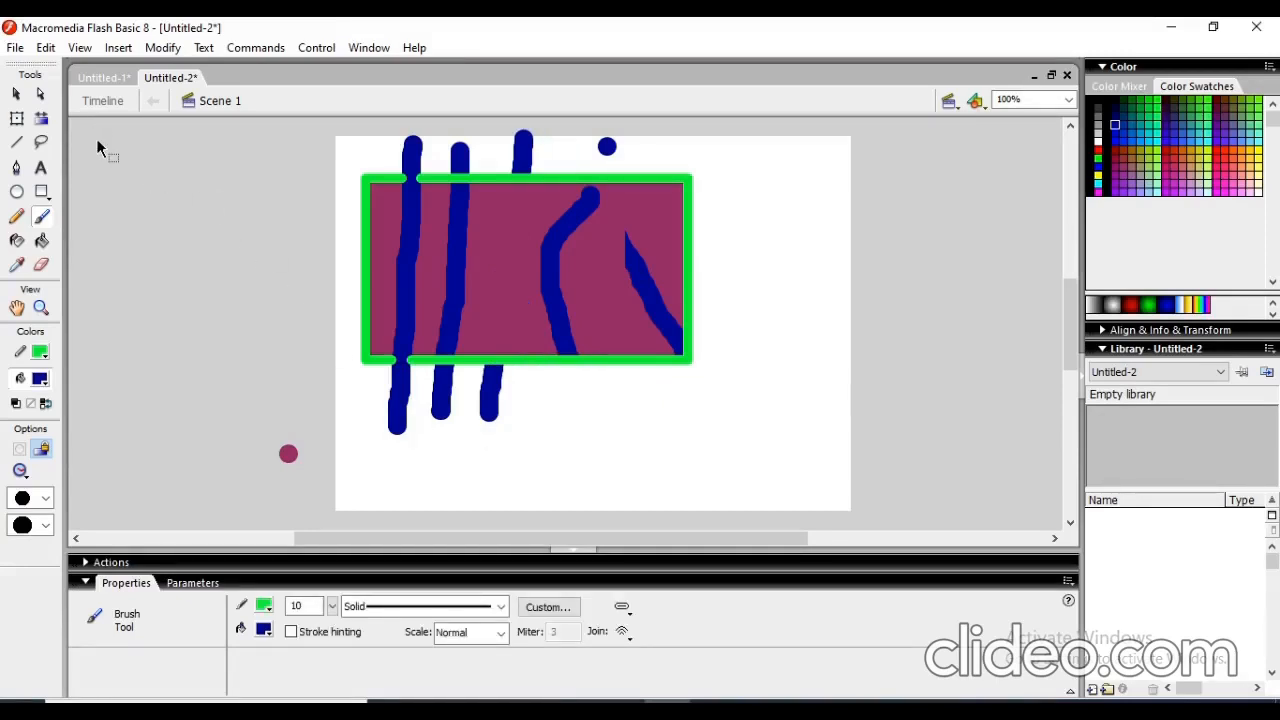
pyautogui.hotkey('ctrl', 'z')
pyautogui.hotkey('ctrl', 'z')
pyautogui.hotkey('ctrl', 'z')
pyautogui.hotkey('ctrl', 'z')
pyautogui.hotkey('ctrl', 'z')
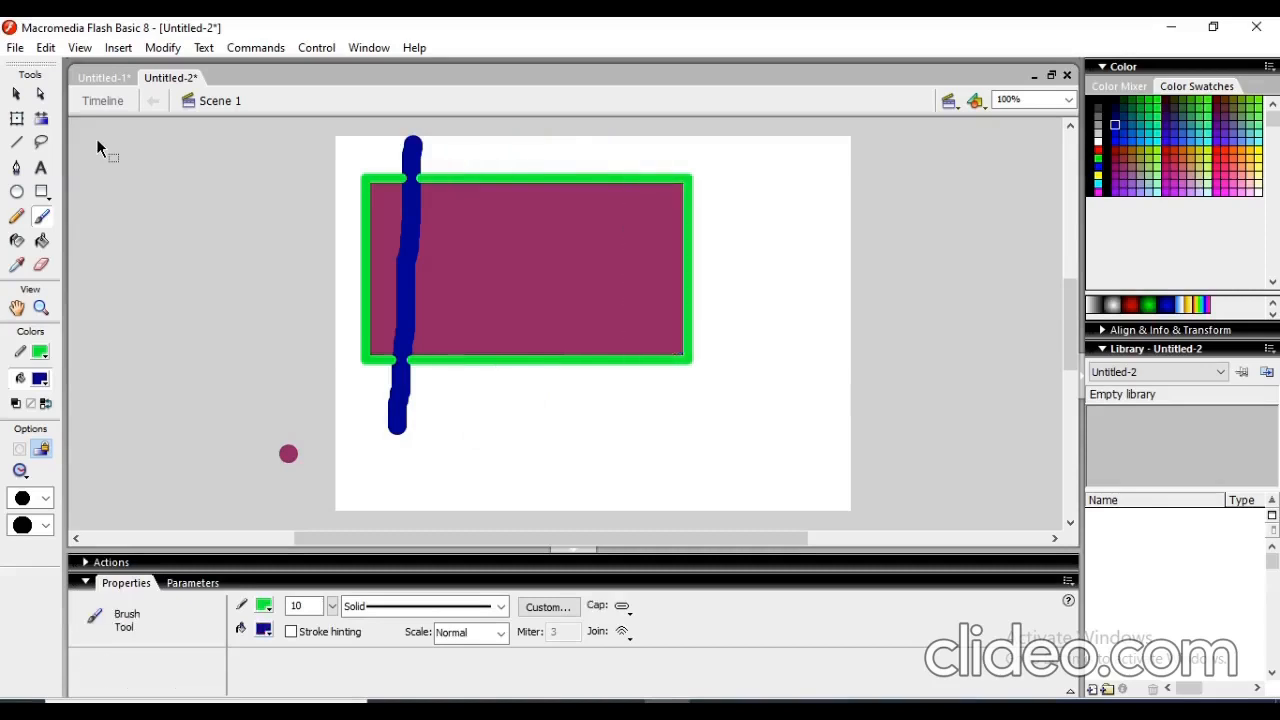
pyautogui.hotkey('ctrl', 'z')
pyautogui.hotkey('ctrl', 'z')
pyautogui.hotkey('ctrl', 'z')
pyautogui.hotkey('ctrl', 'z')
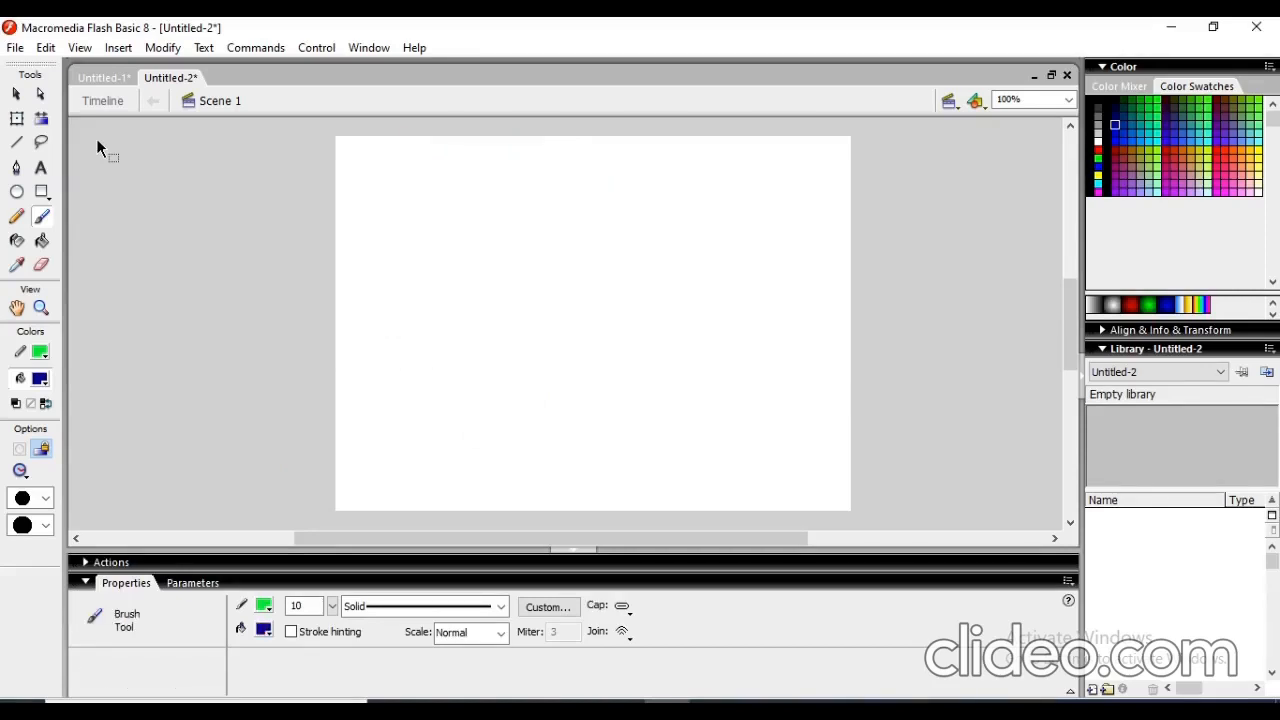
pyautogui.hotkey('ctrl', 'z')
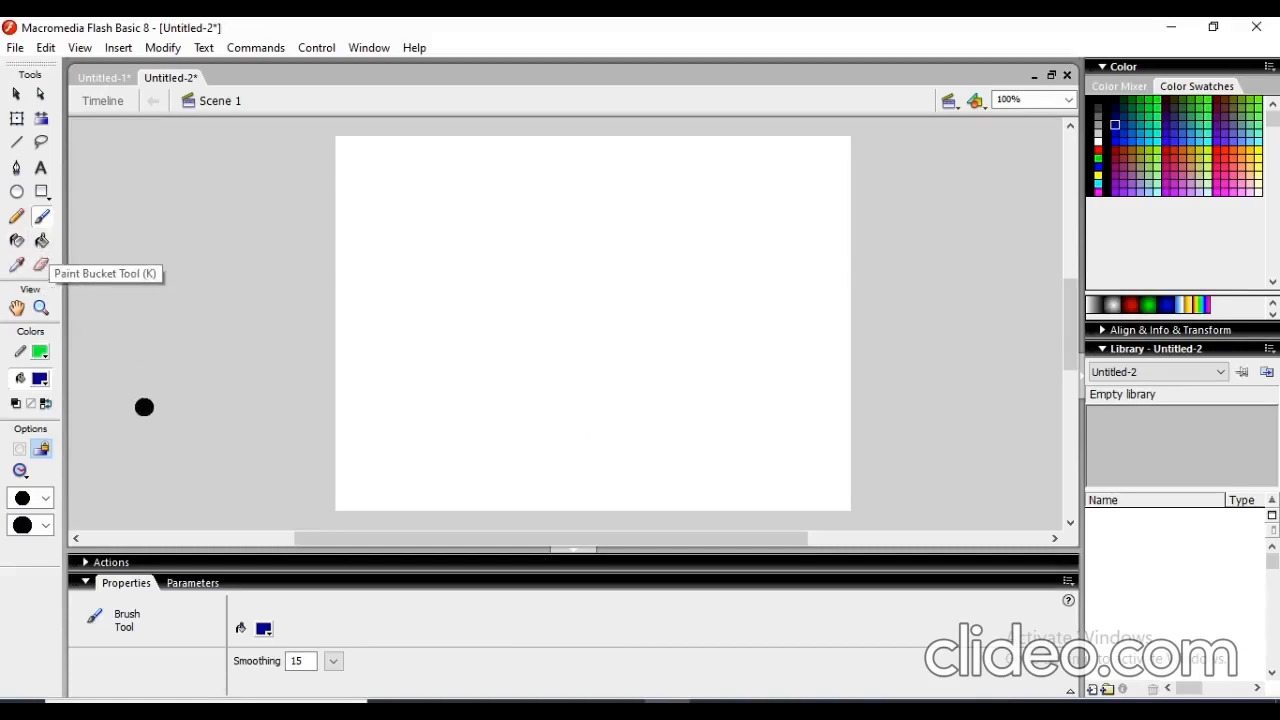
# Draw an oval with a thick green outline and dark blue fill near the middle of the stage
pyautogui.click(17, 192)
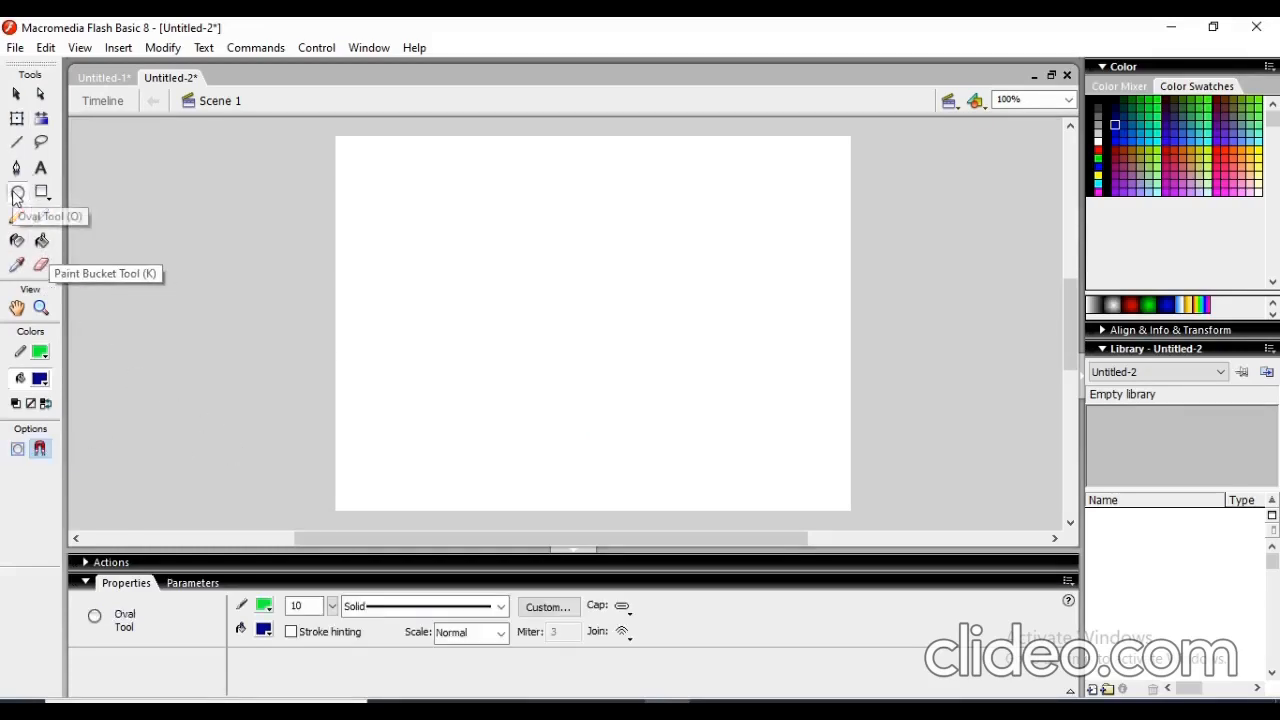
pyautogui.moveTo(471, 242)
pyautogui.mouseDown()
pyautogui.moveTo(477, 289)
pyautogui.moveTo(631, 383)
pyautogui.moveTo(660, 417)
pyautogui.mouseUp()
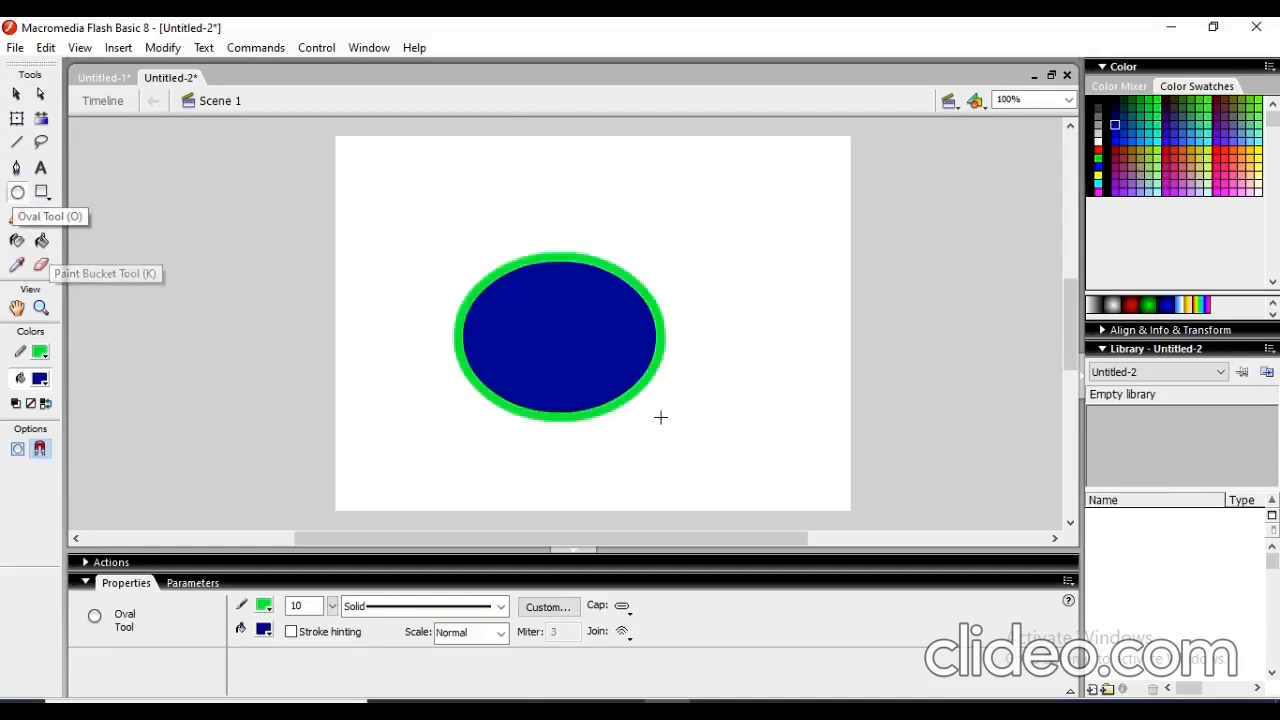
# Recolor the oval's outline orange-red with the Ink Bottle tool
pyautogui.click(16, 243)
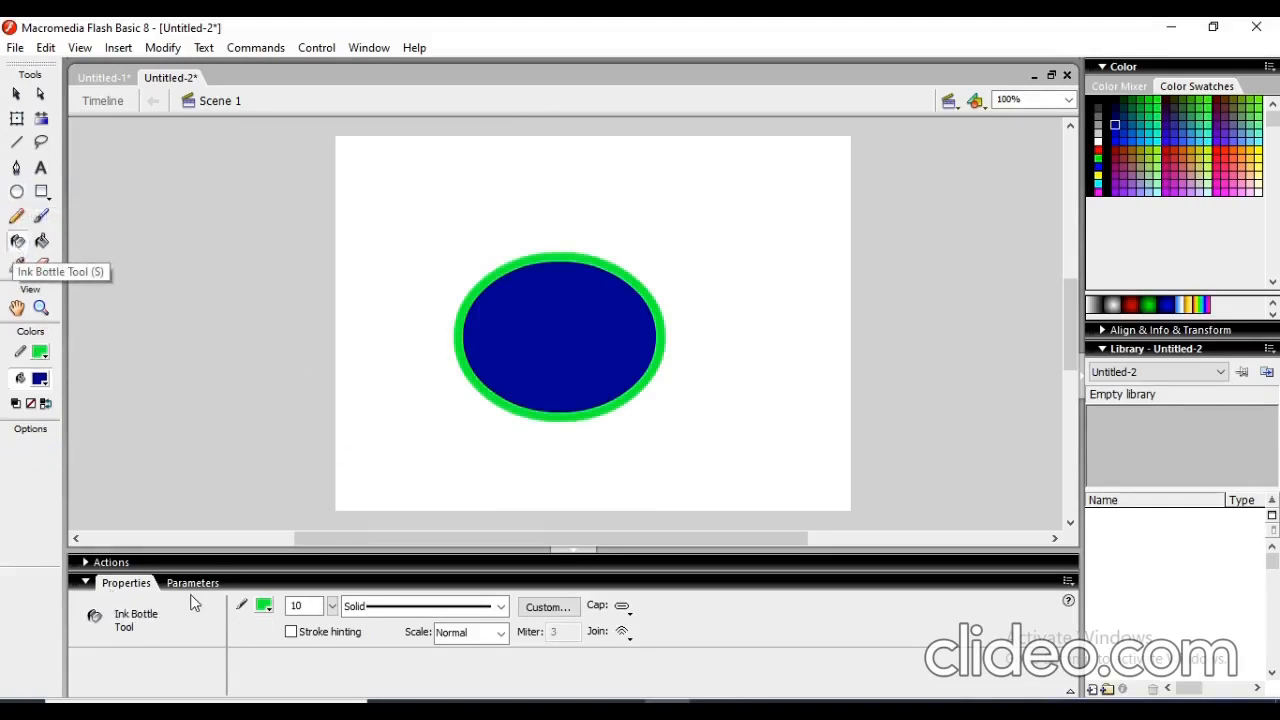
pyautogui.click(265, 607)
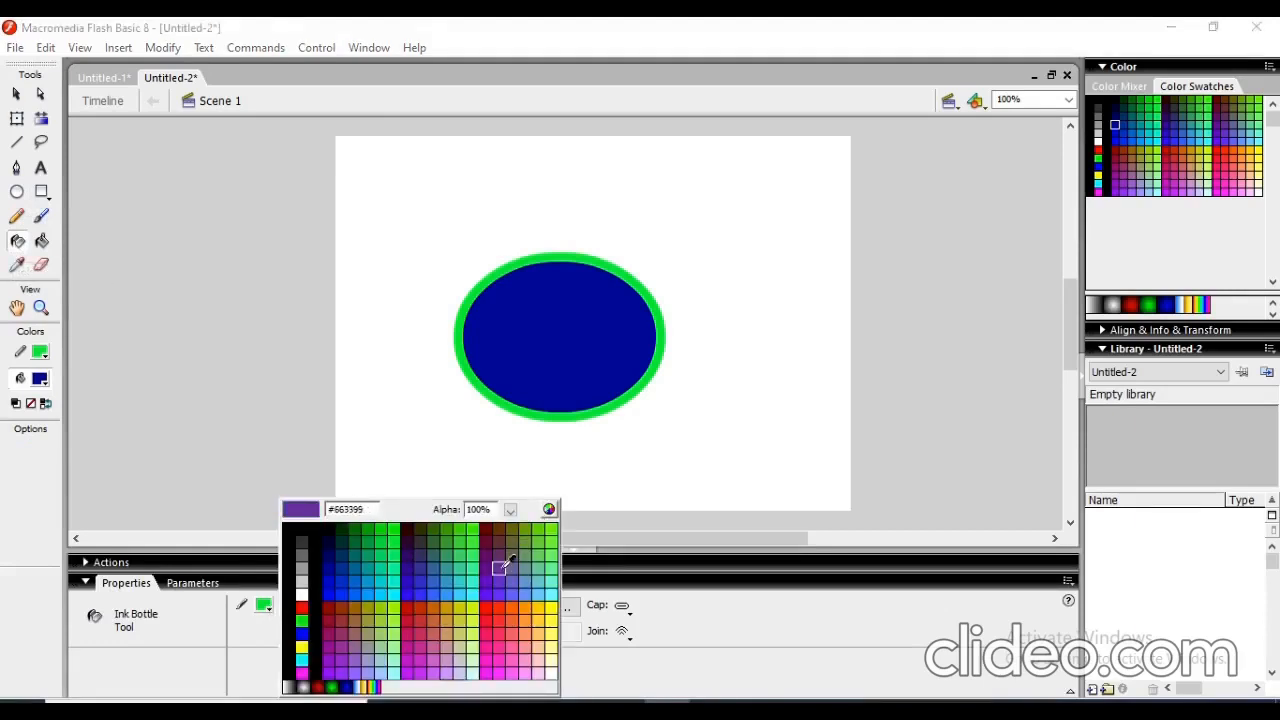
pyautogui.click(500, 612)
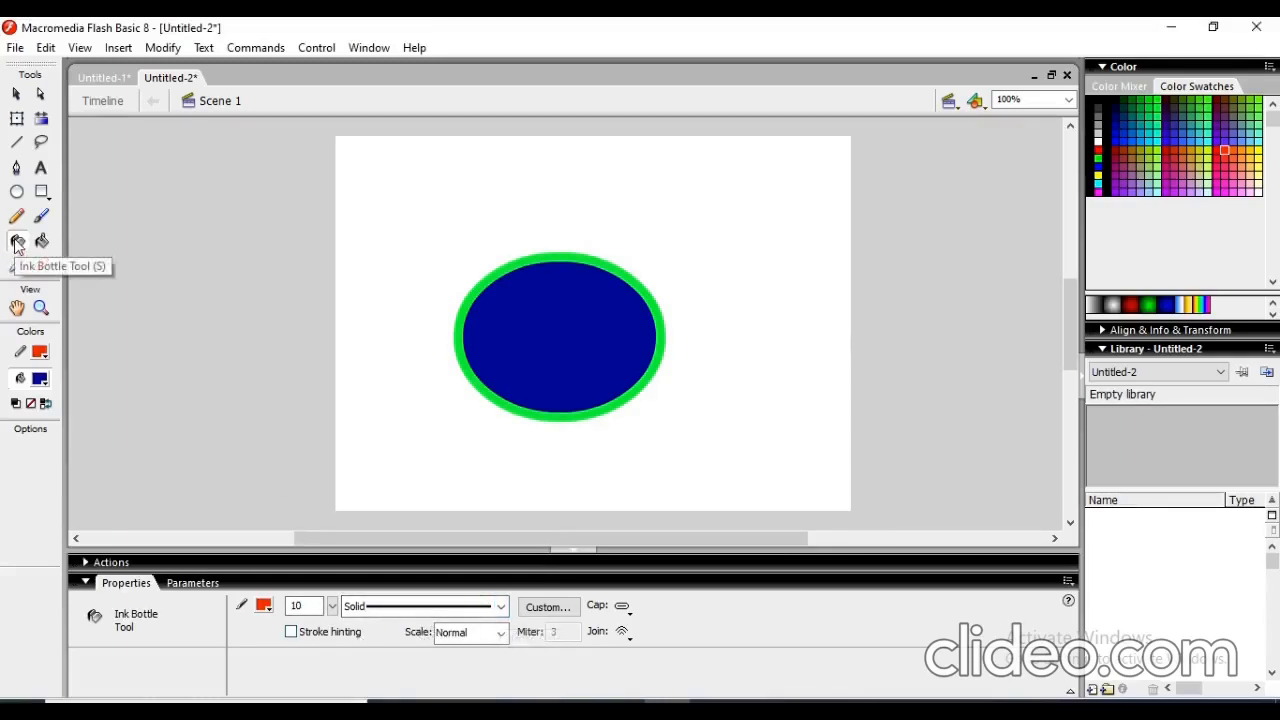
pyautogui.click(548, 253)
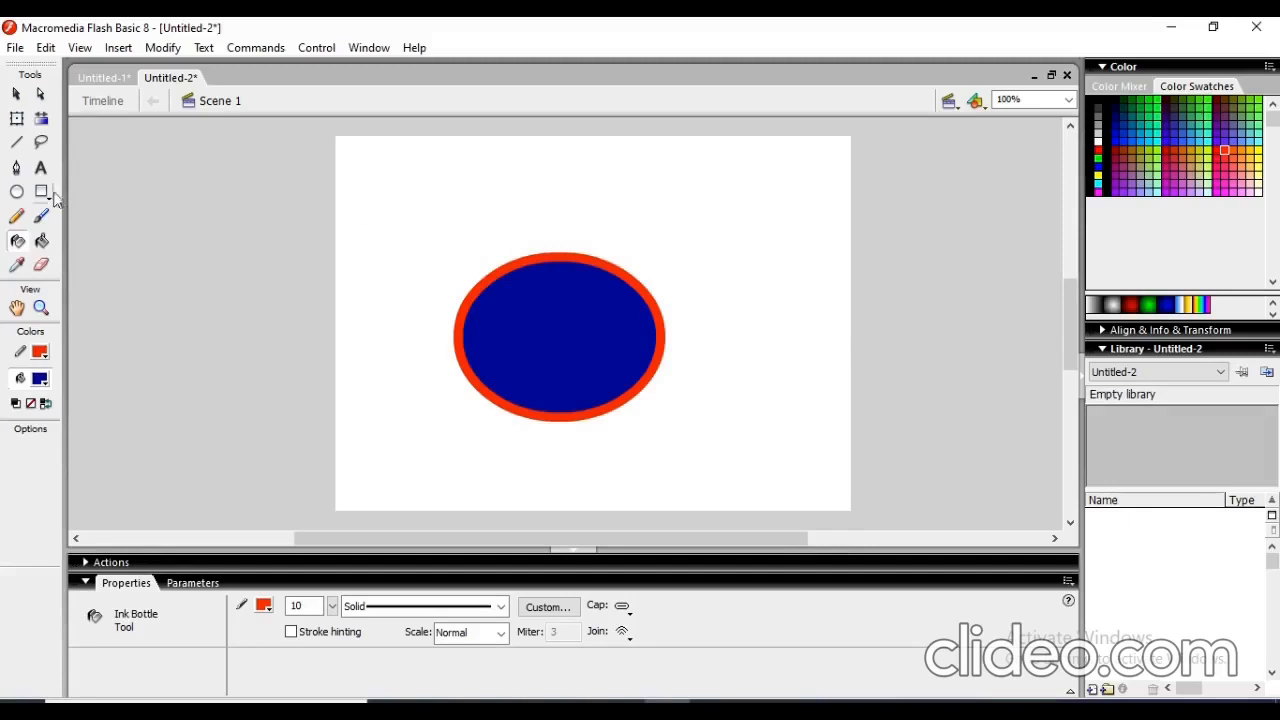
# Recolor the oval's fill pinkish purple (#CC66CC) with the Paint Bucket tool
pyautogui.click(42, 243)
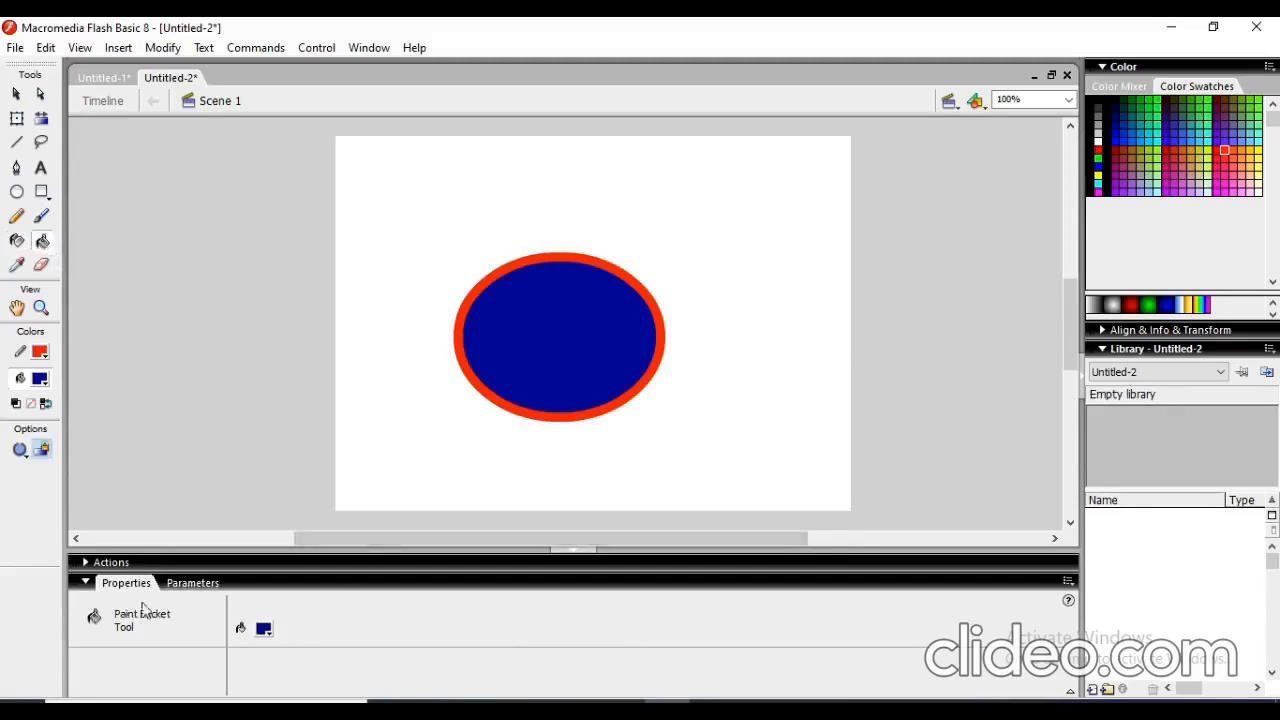
pyautogui.click(264, 629)
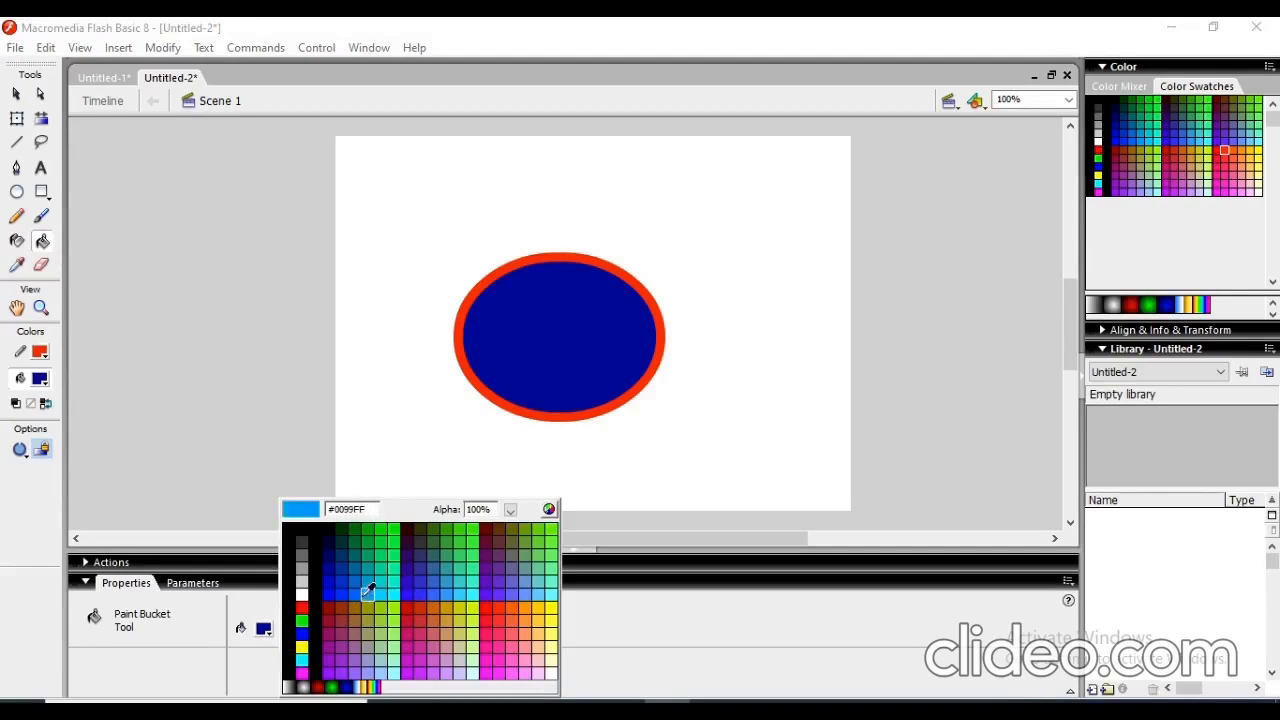
pyautogui.click(436, 660)
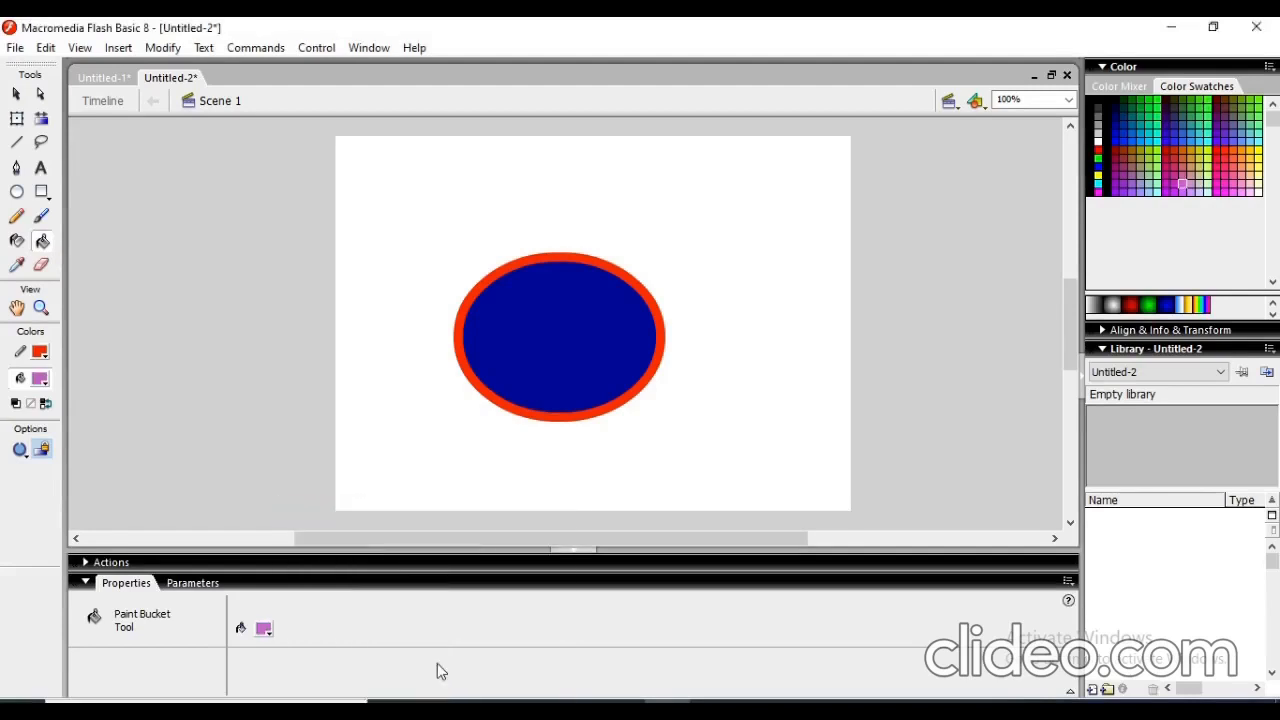
pyautogui.click(567, 344)
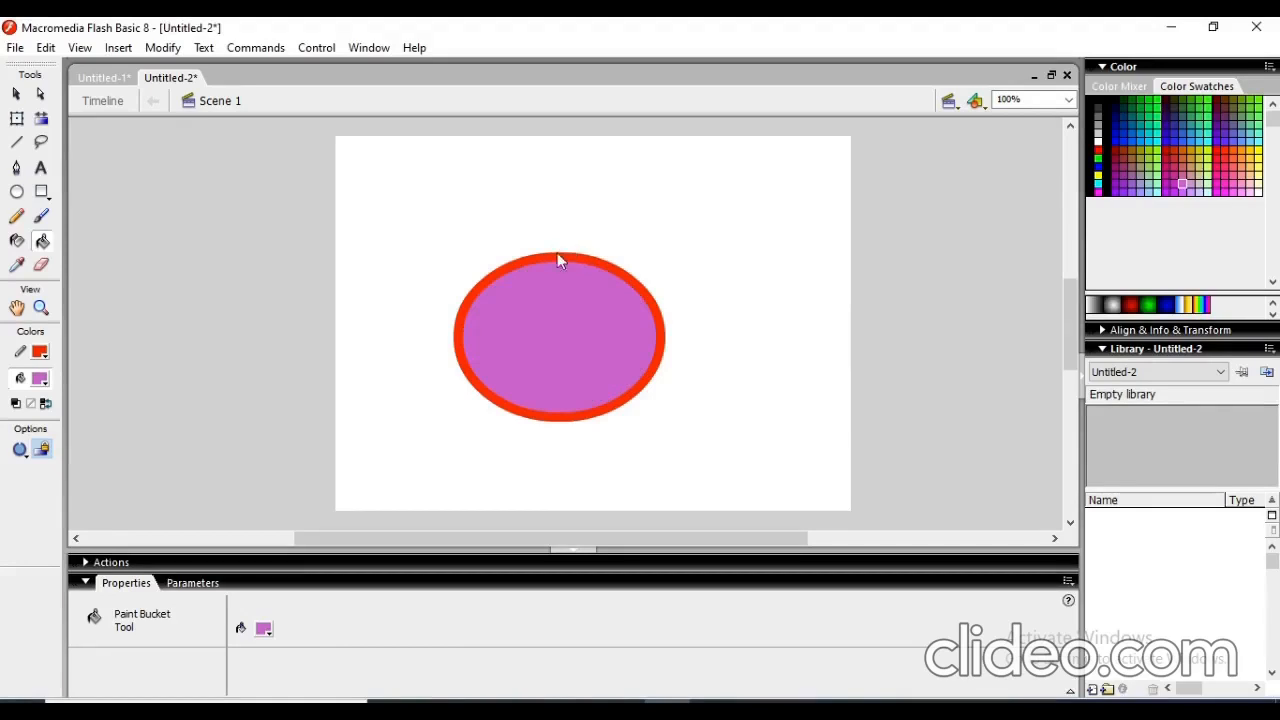
# Draw a smaller oval with a red fill and dark teal-blue outline to the upper right of the existing oval
pyautogui.click(18, 266)
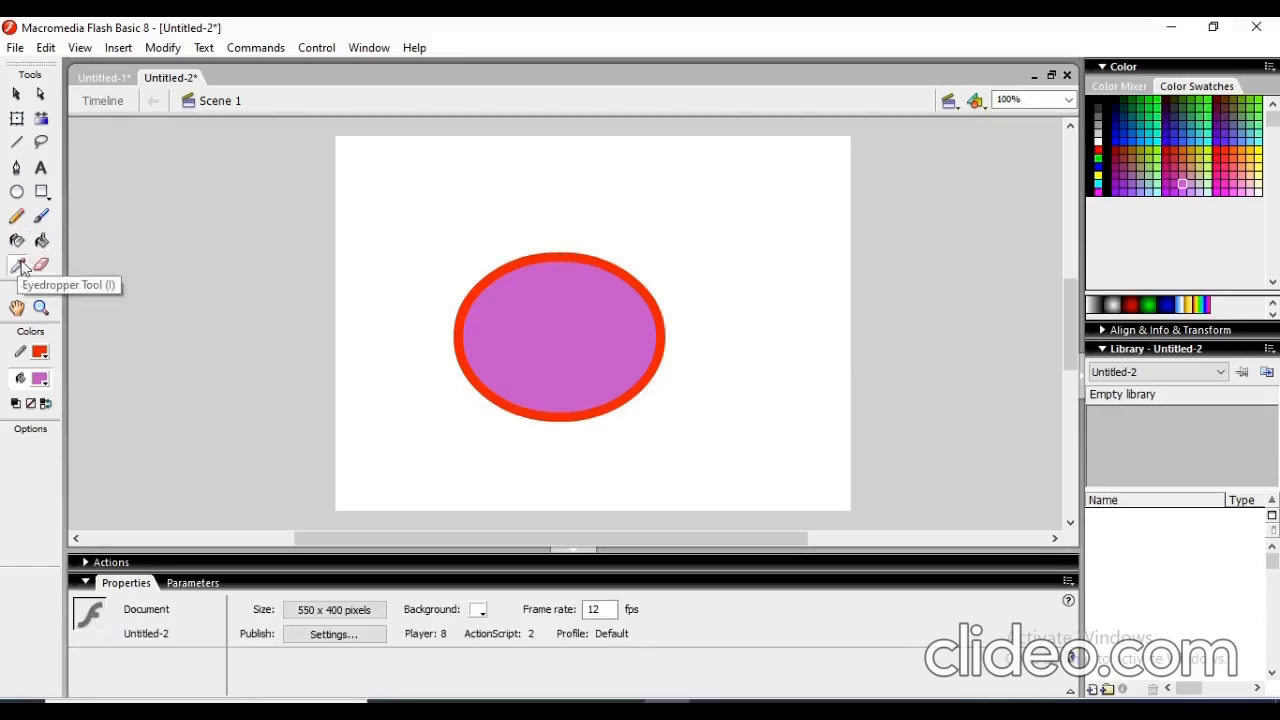
pyautogui.click(41, 308)
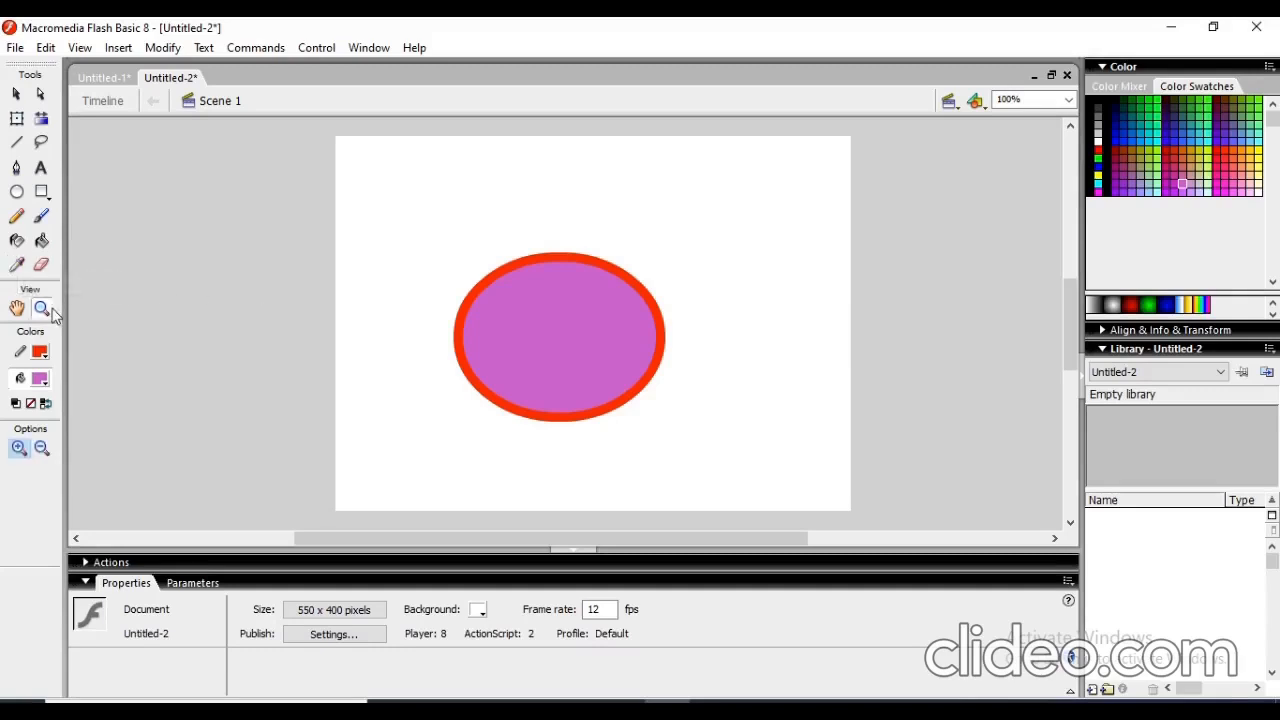
pyautogui.click(18, 193)
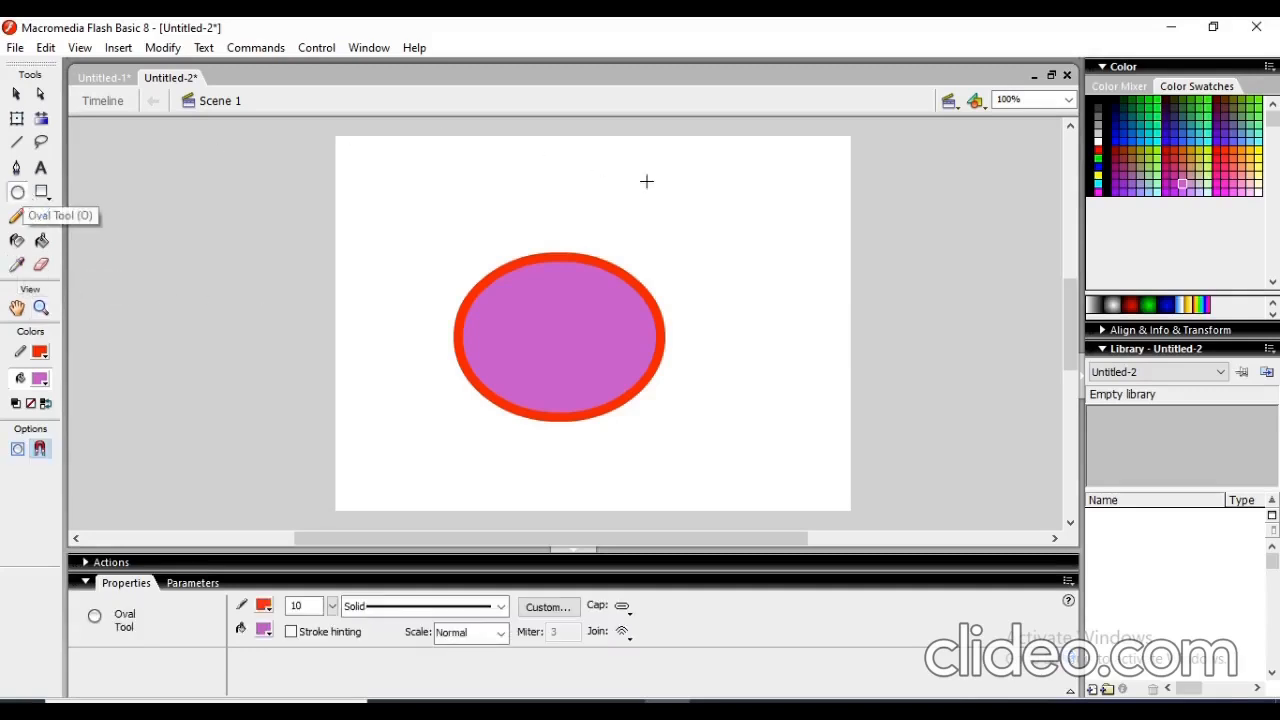
pyautogui.click(265, 629)
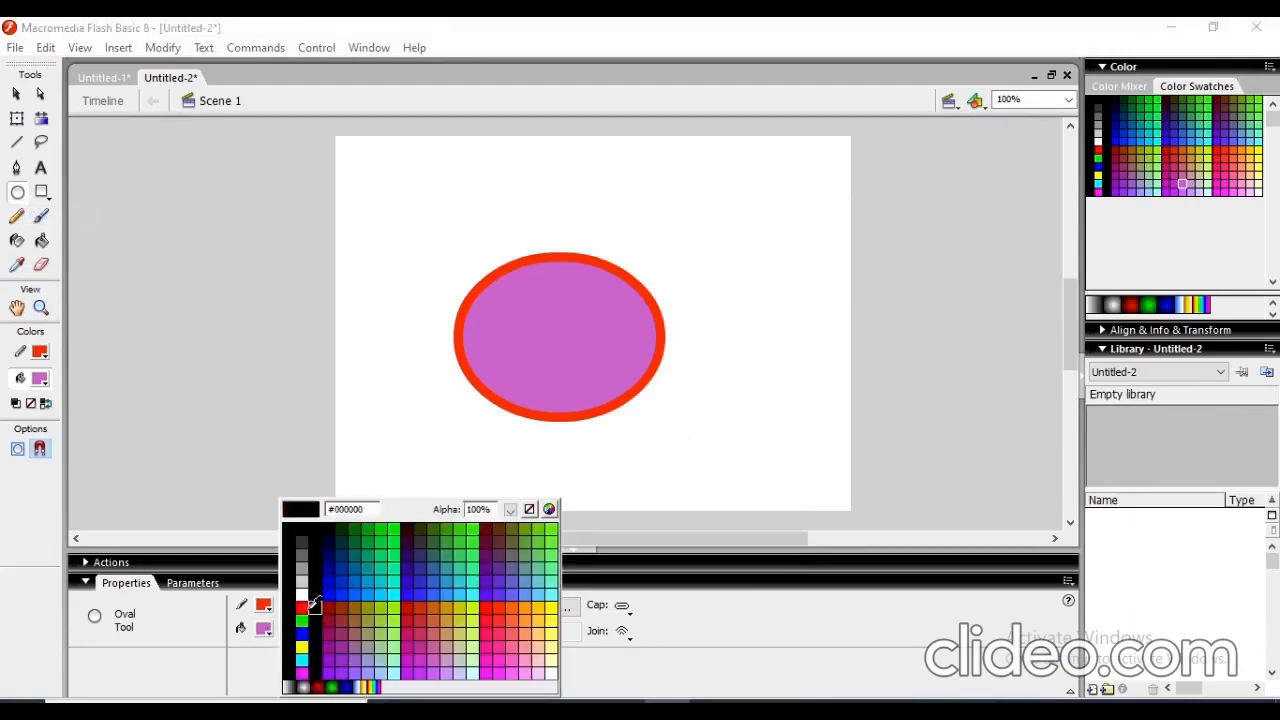
pyautogui.click(314, 603)
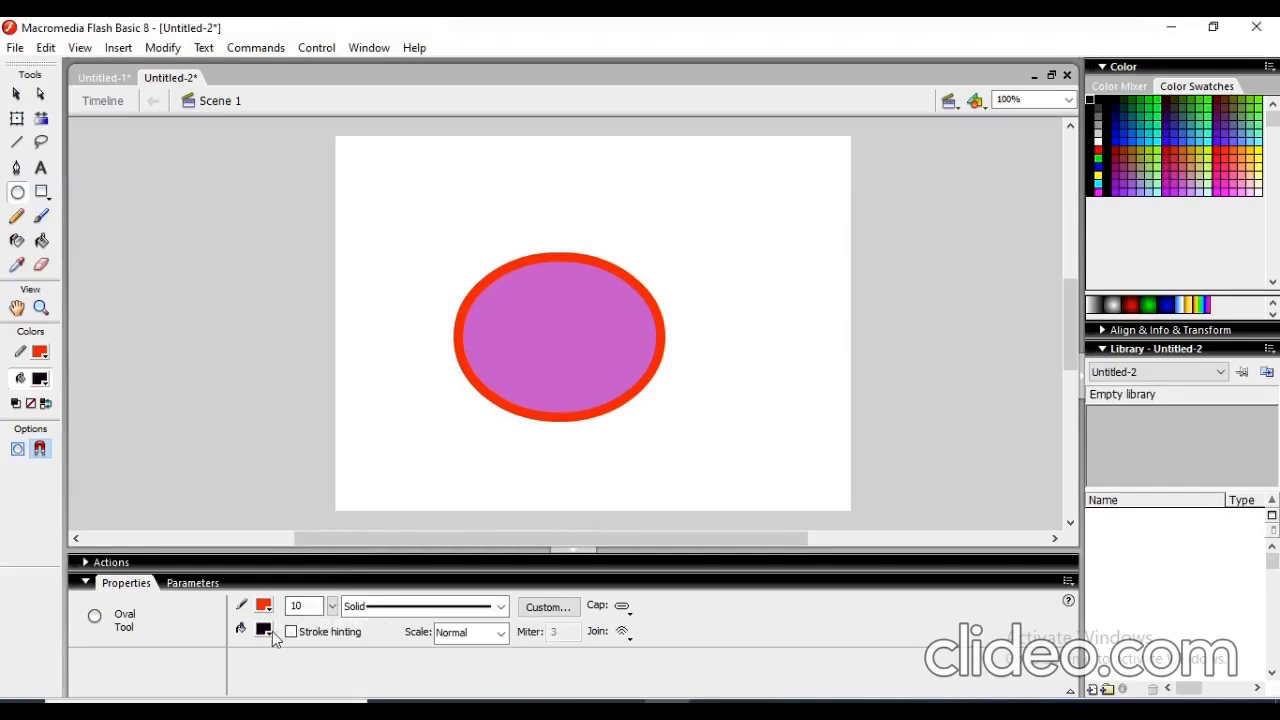
pyautogui.click(270, 632)
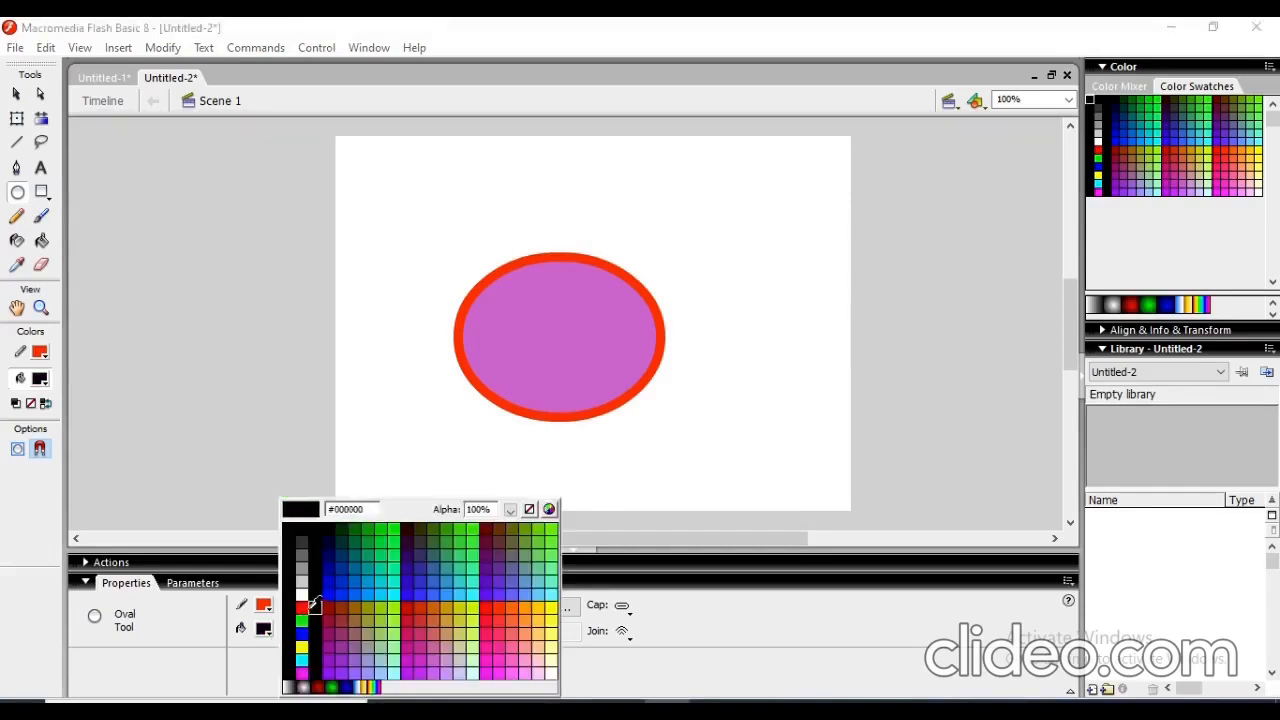
pyautogui.click(306, 607)
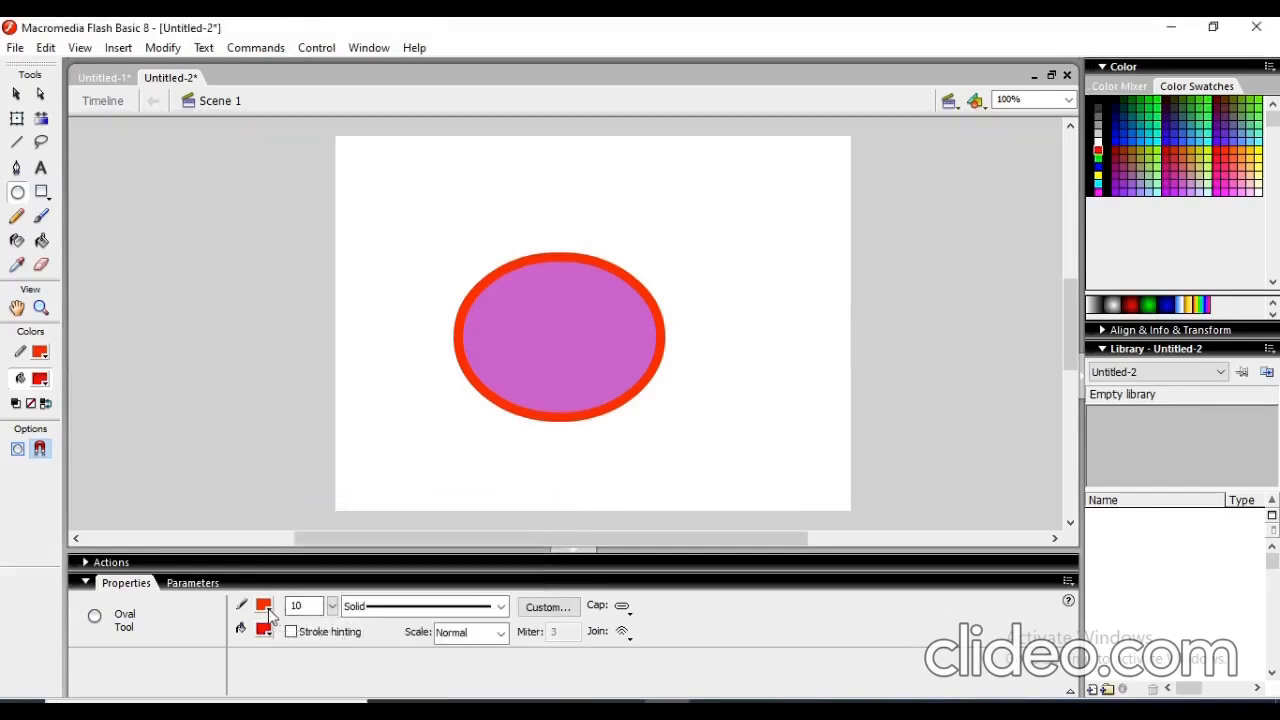
pyautogui.doubleClick(269, 609)
pyautogui.click(266, 608)
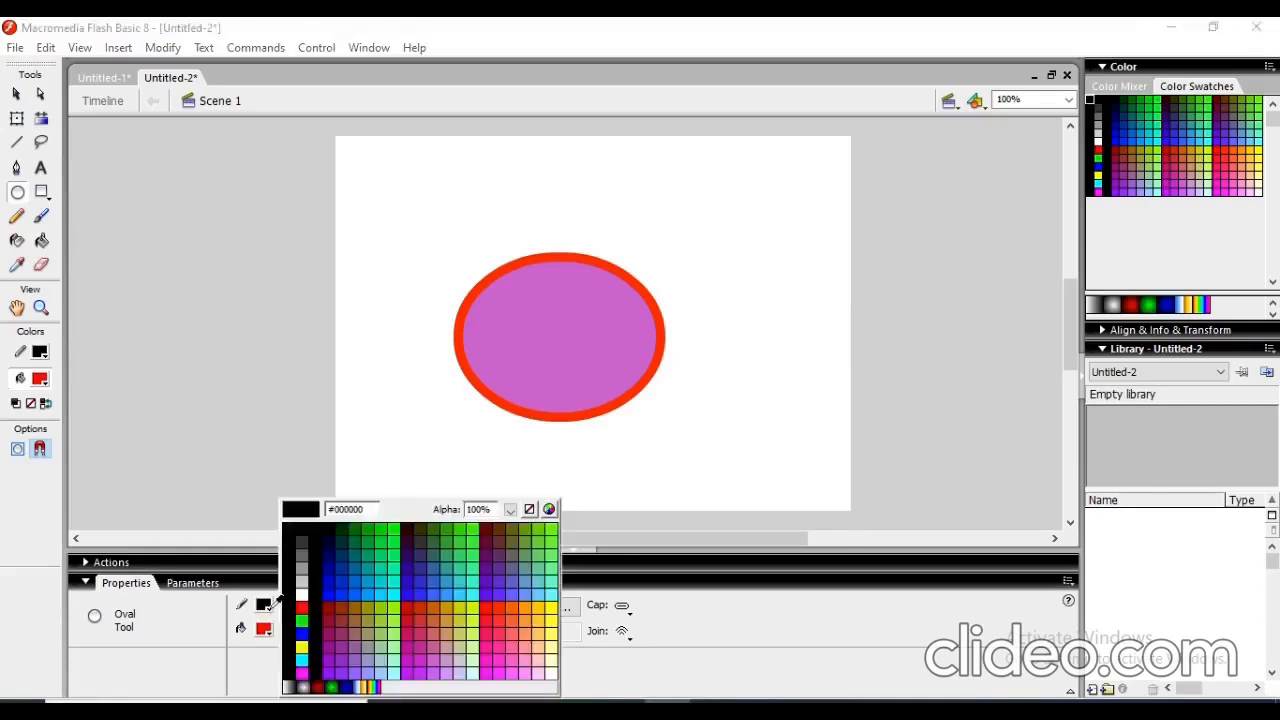
pyautogui.click(355, 572)
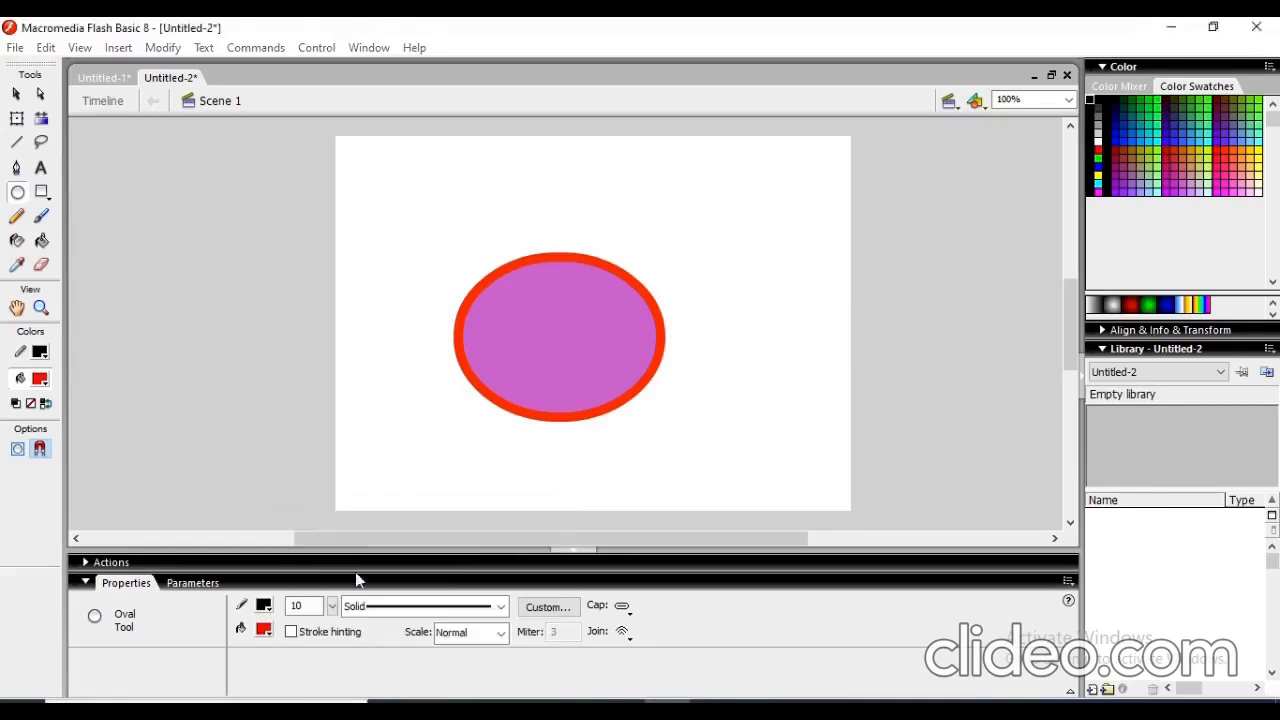
pyautogui.moveTo(664, 186)
pyautogui.mouseDown()
pyautogui.moveTo(723, 277)
pyautogui.moveTo(833, 296)
pyautogui.mouseUp()
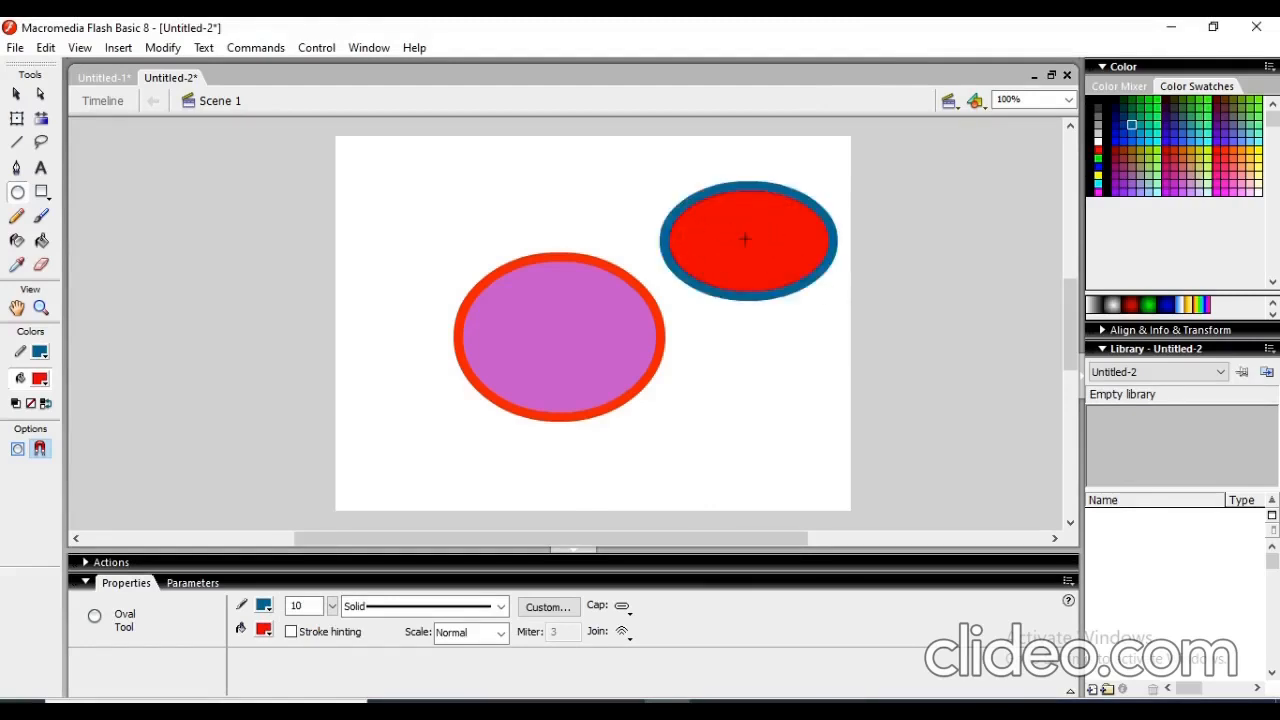
# Sample the larger oval's purple fill with the Eyedropper tool and apply it to the smaller oval's fill
pyautogui.click(19, 265)
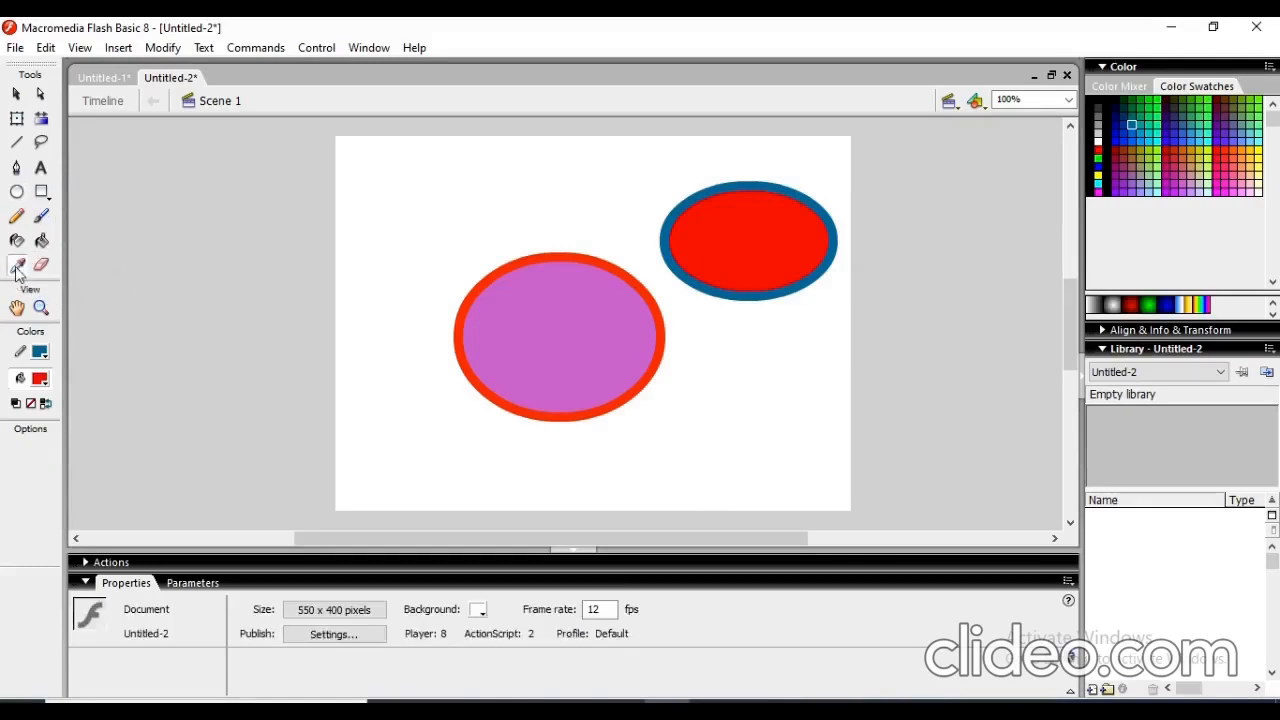
pyautogui.click(549, 297)
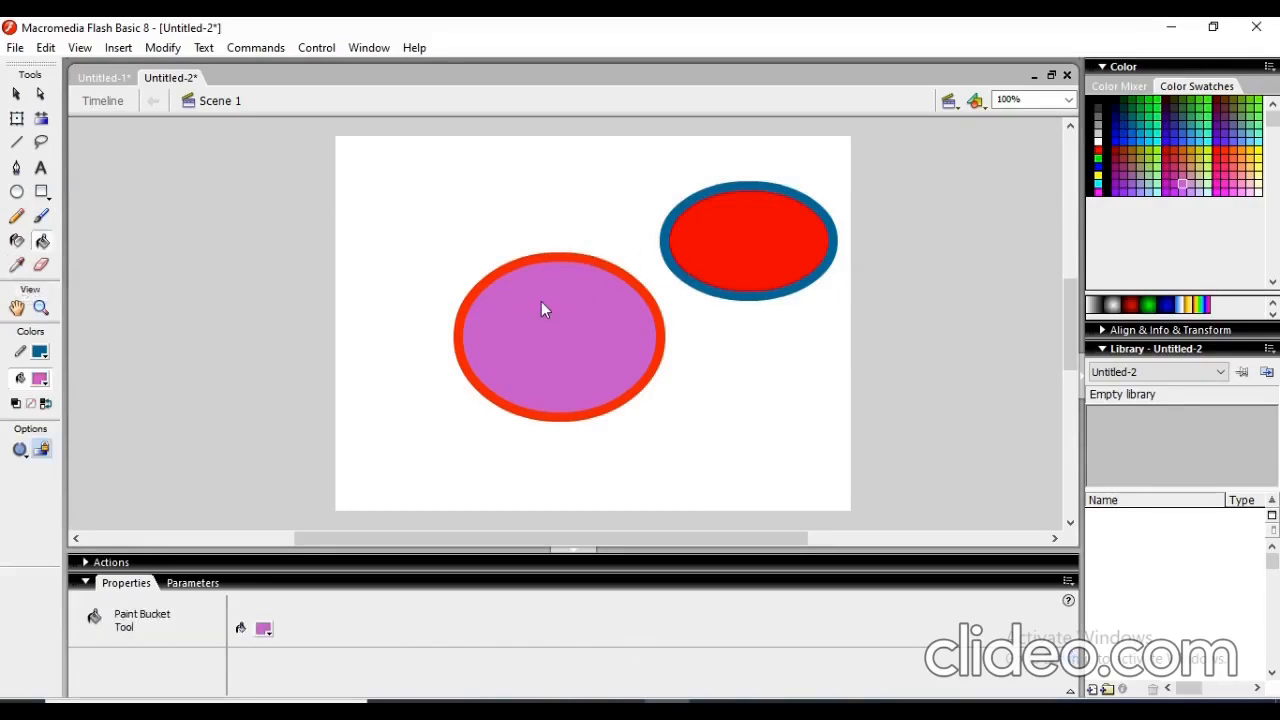
pyautogui.click(17, 264)
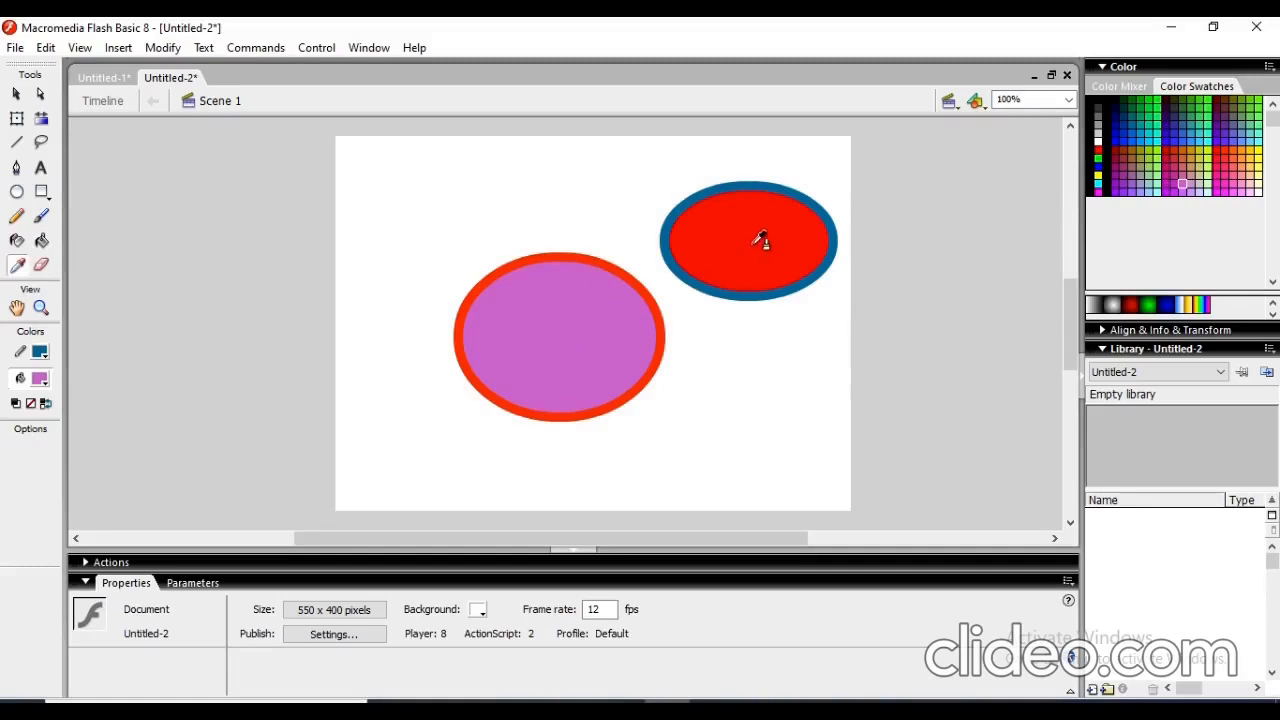
pyautogui.click(566, 324)
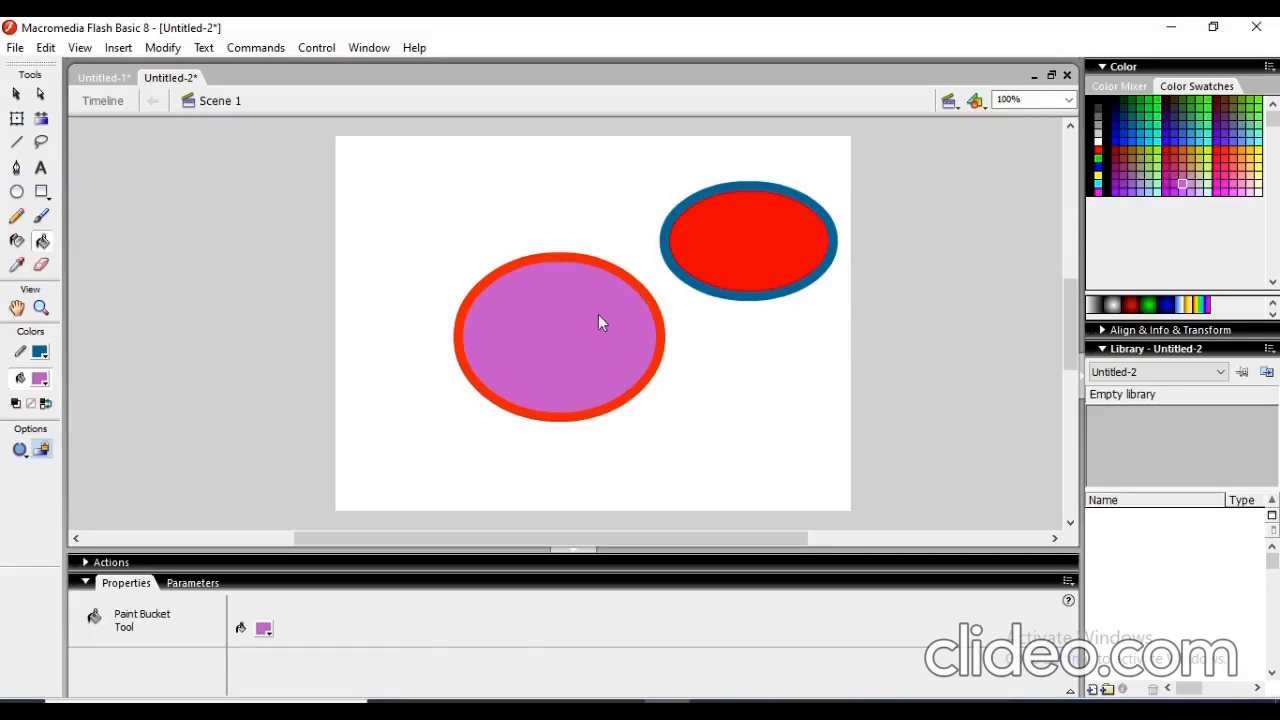
pyautogui.click(736, 235)
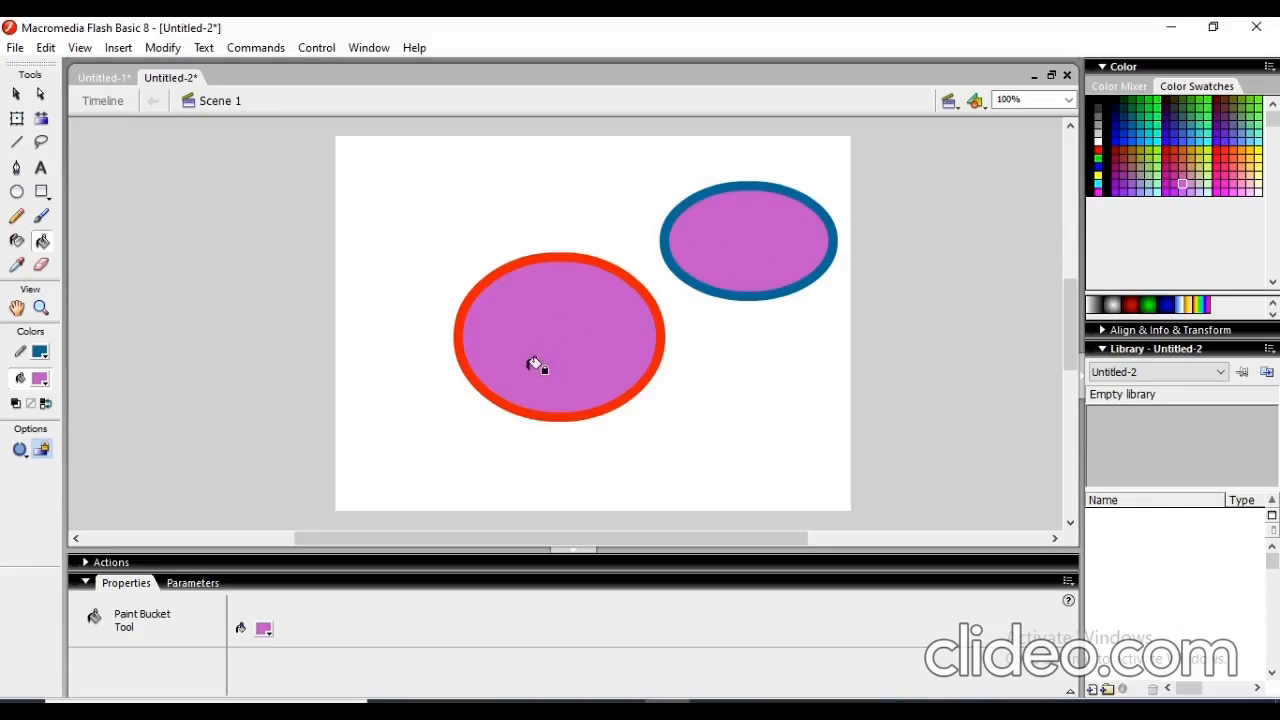
# Fill the larger oval with the rainbow linear gradient using the Paint Bucket tool
pyautogui.click(40, 379)
pyautogui.click(40, 379)
pyautogui.click(40, 379)
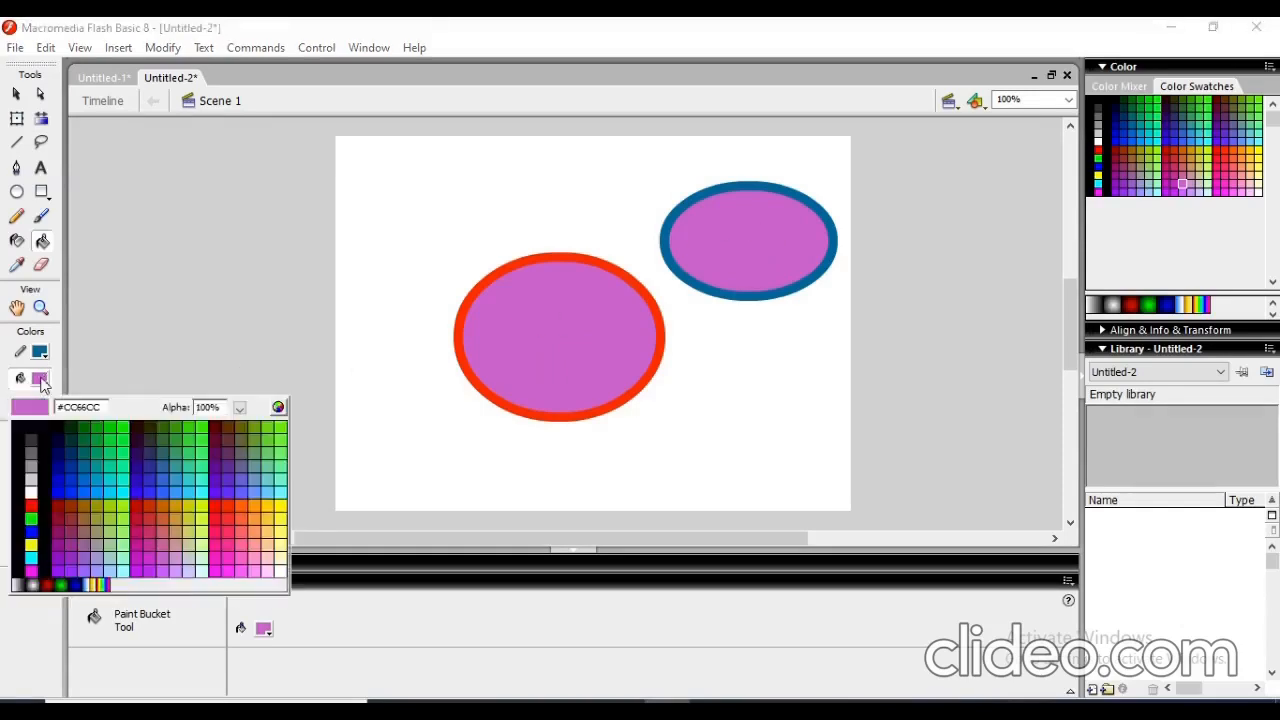
pyautogui.click(101, 577)
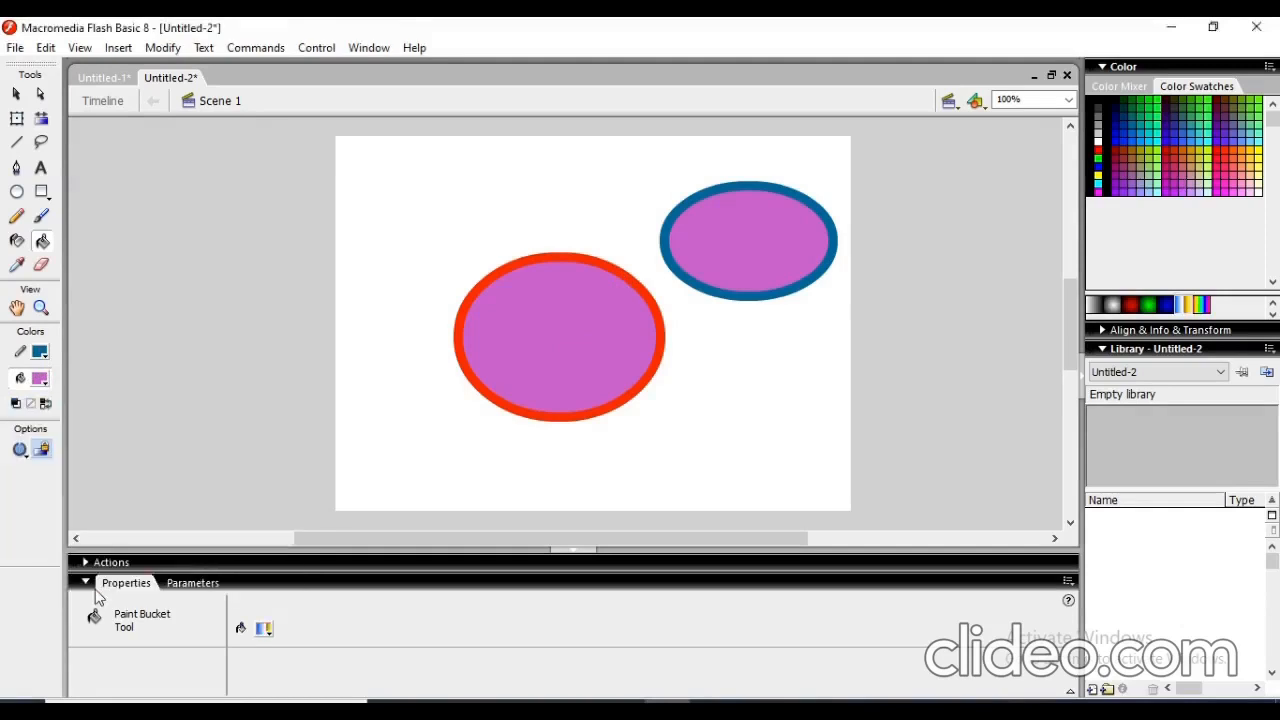
pyautogui.click(45, 386)
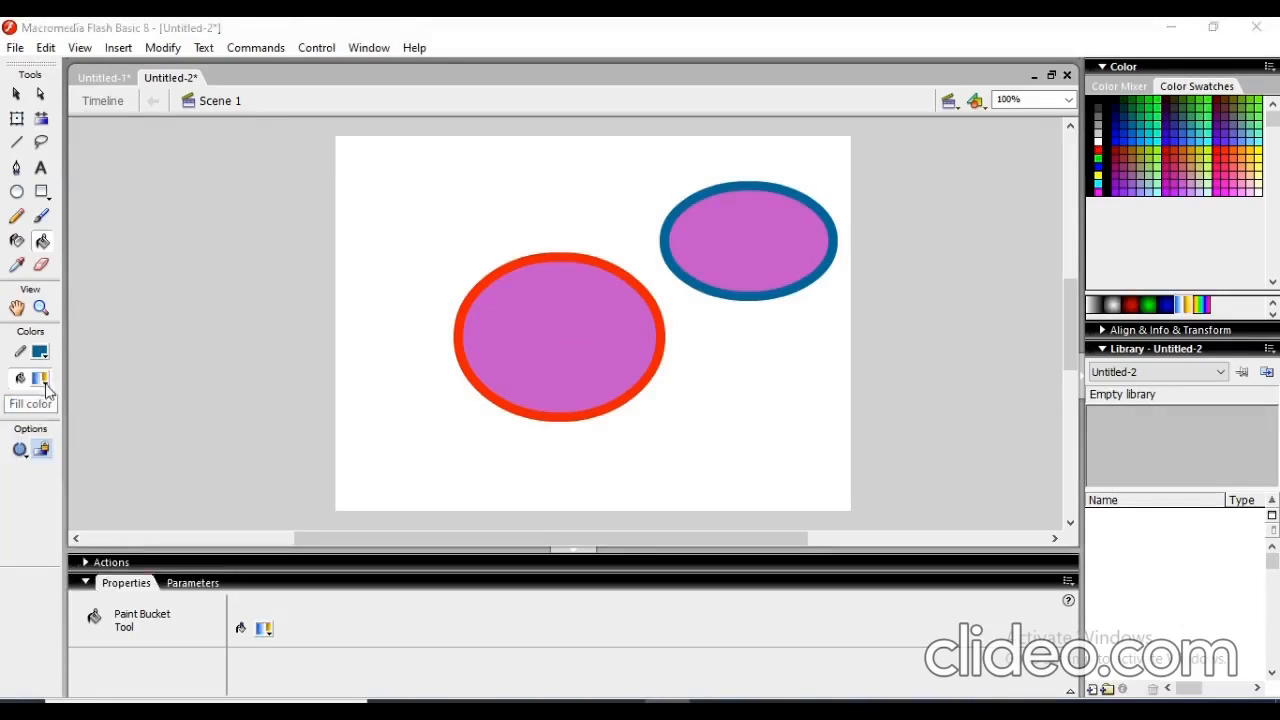
pyautogui.click(36, 382)
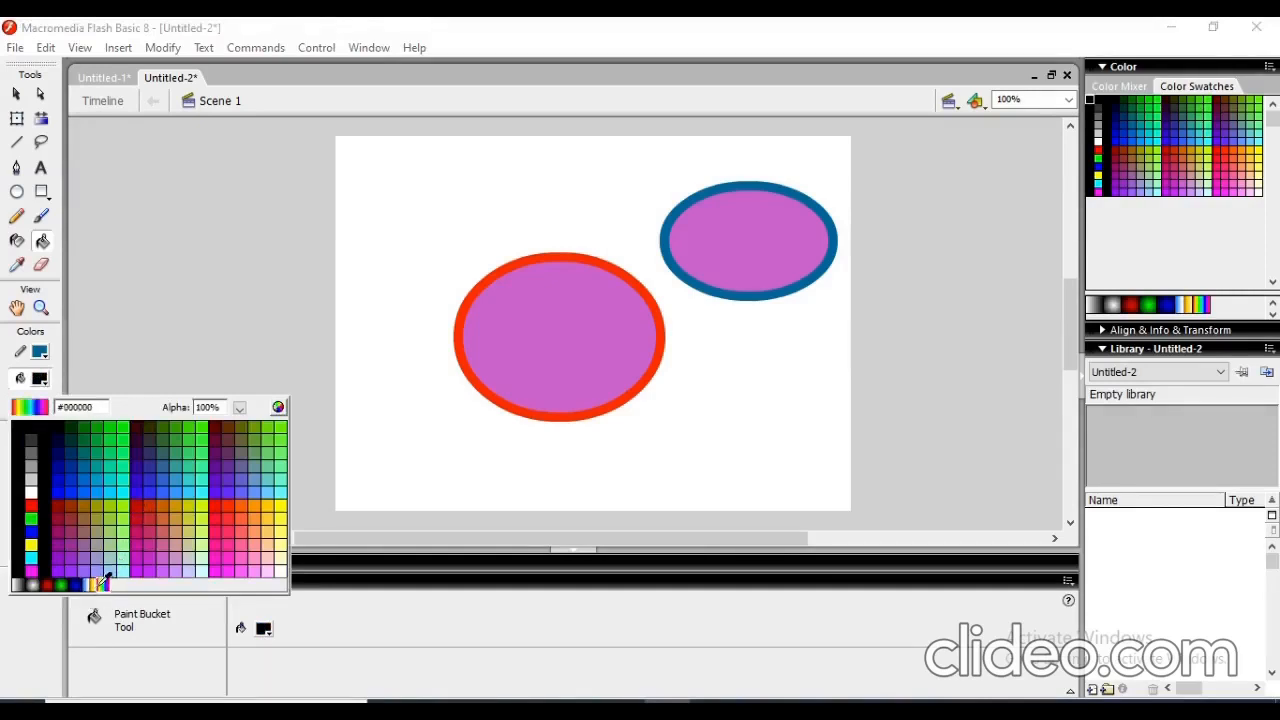
pyautogui.click(104, 580)
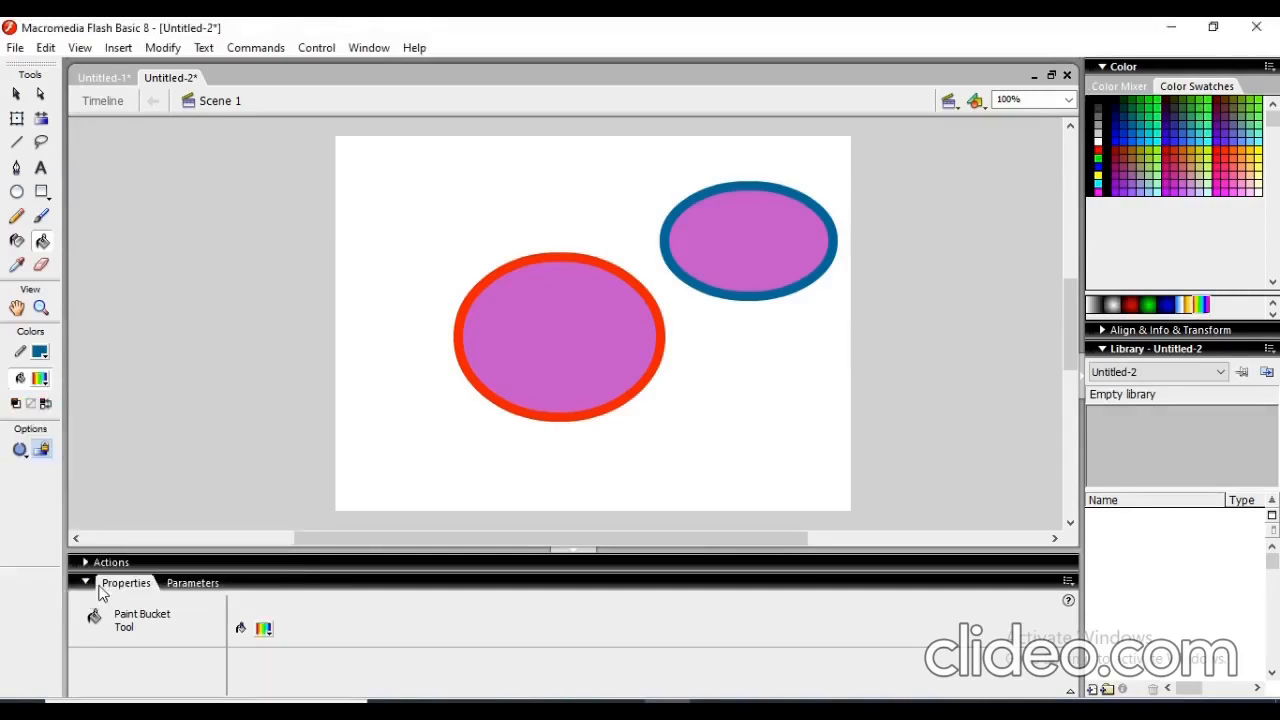
pyautogui.click(580, 324)
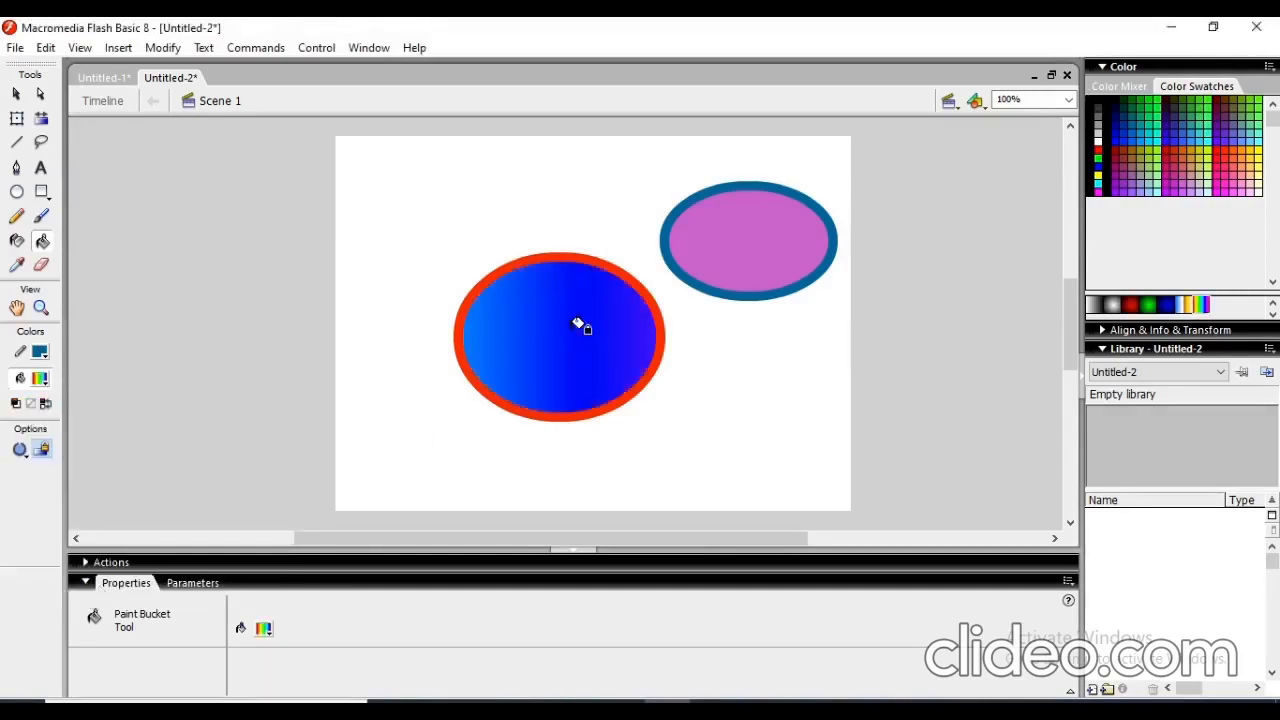
# Replace the larger oval's gradient fill with a solid gray-green color
pyautogui.click(264, 628)
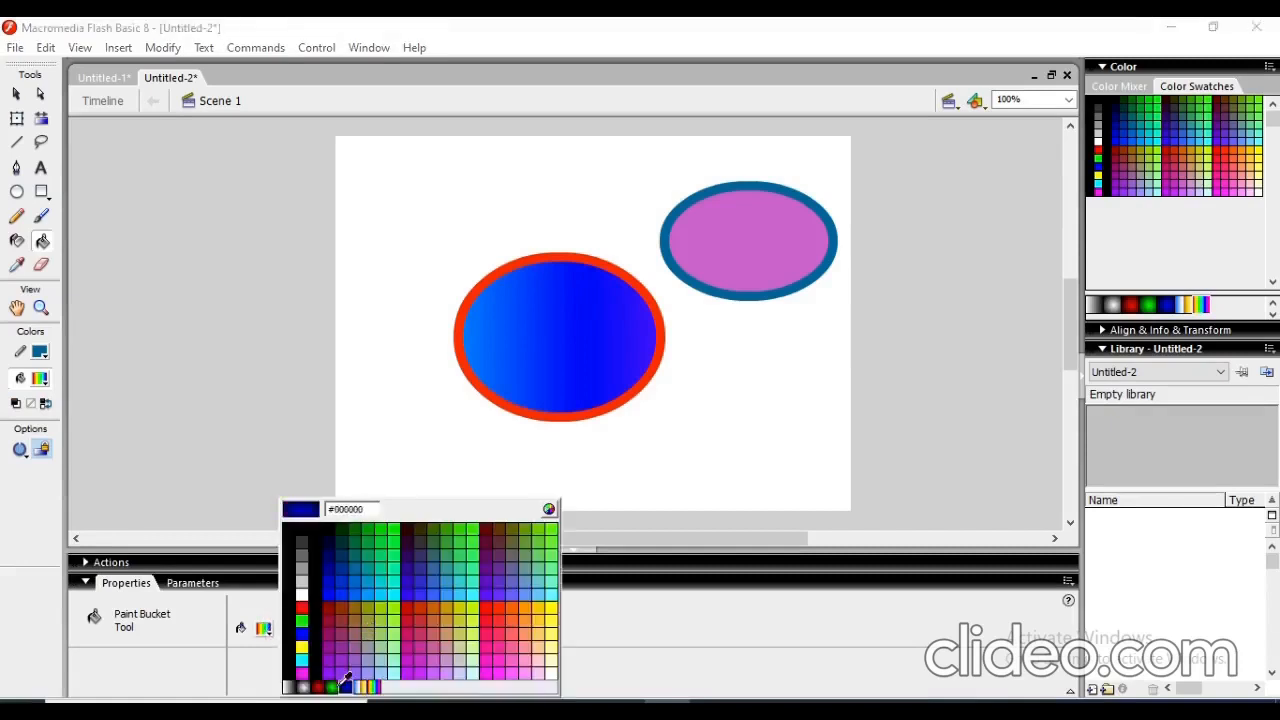
pyautogui.click(526, 569)
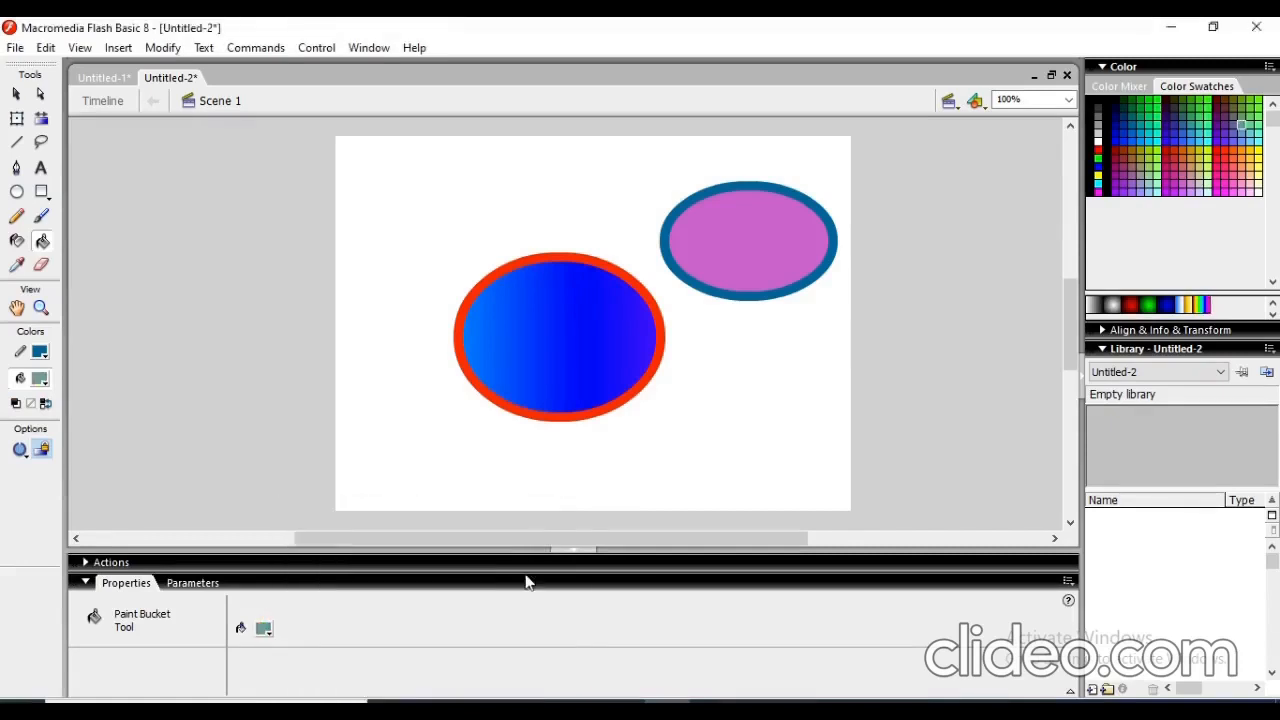
pyautogui.click(540, 363)
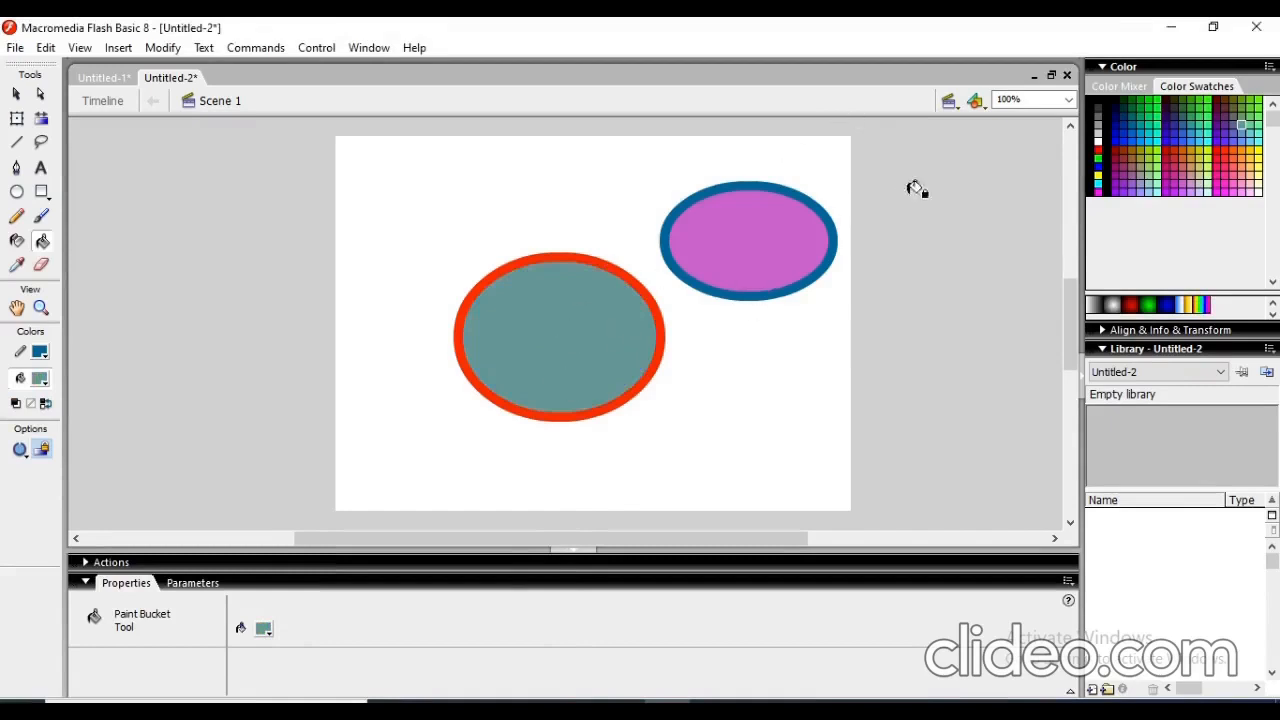
# Erase most of the left half of the larger oval, both fill and outline, with the Eraser in Erase Normal mode
pyautogui.click(41, 268)
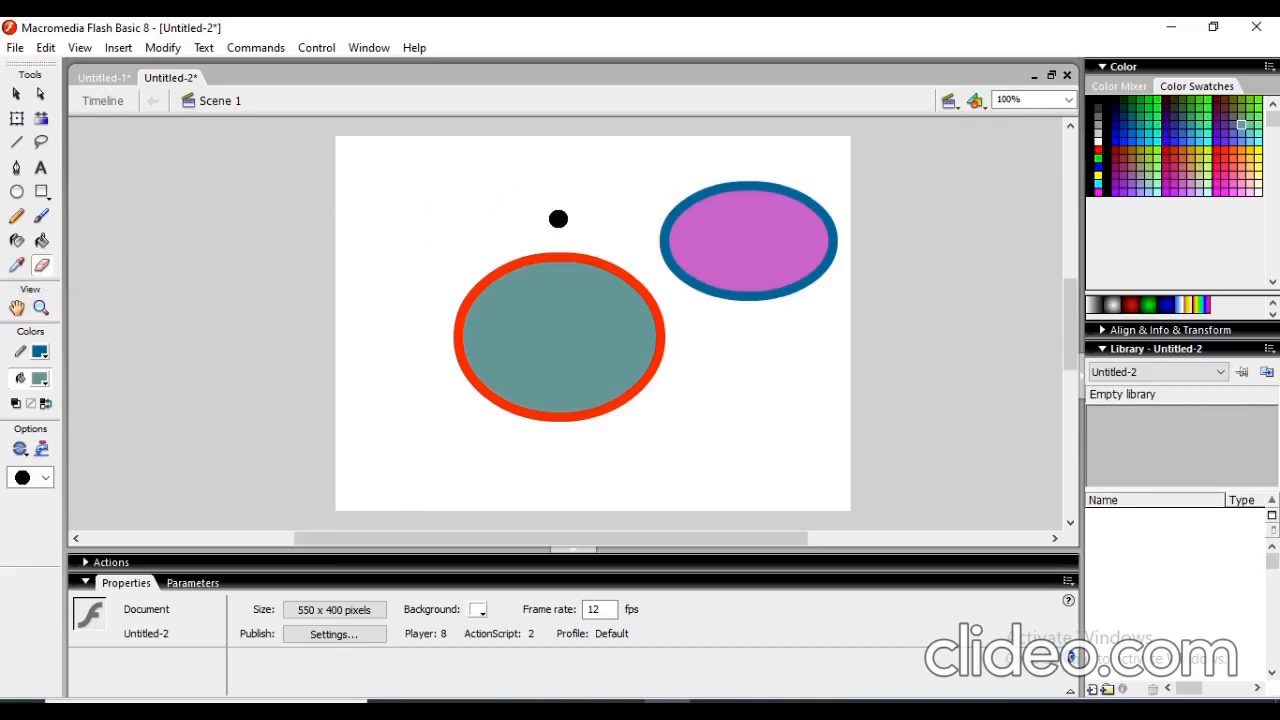
pyautogui.moveTo(558, 218)
pyautogui.mouseDown()
pyautogui.moveTo(432, 425)
pyautogui.moveTo(593, 211)
pyautogui.moveTo(558, 383)
pyautogui.moveTo(498, 465)
pyautogui.moveTo(480, 290)
pyautogui.moveTo(481, 325)
pyautogui.moveTo(568, 304)
pyautogui.mouseUp()
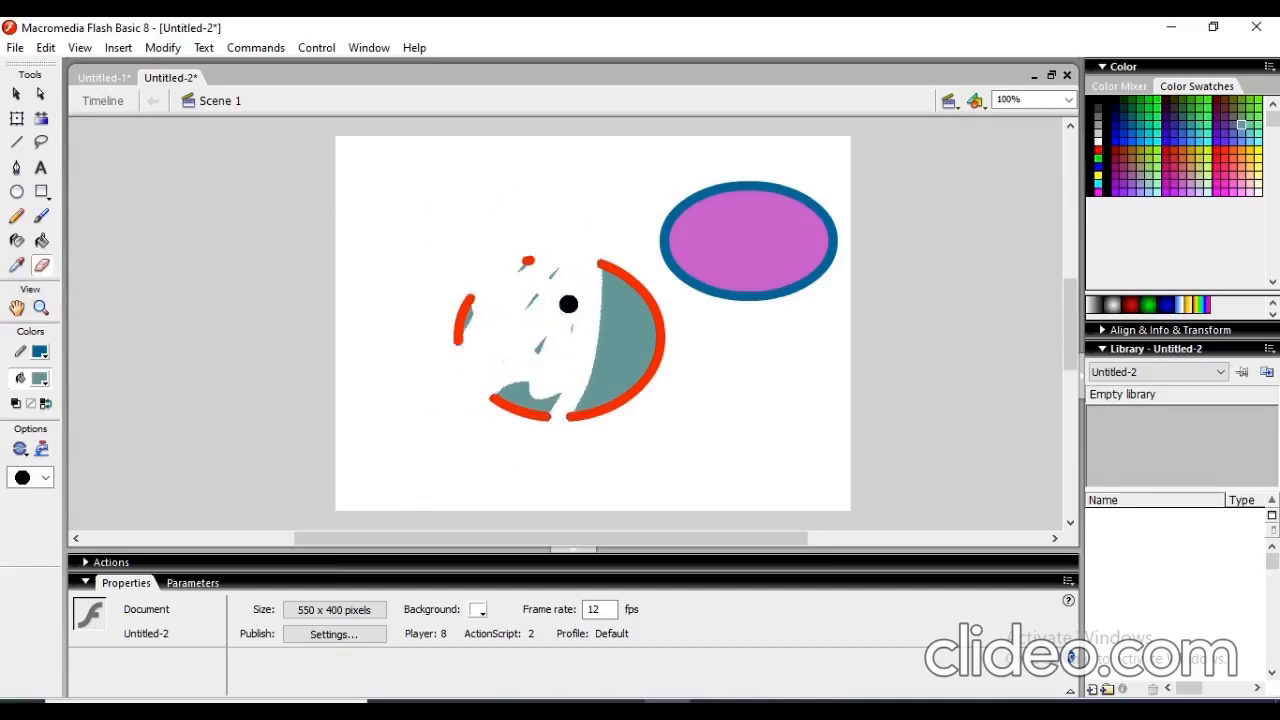
pyautogui.click(24, 452)
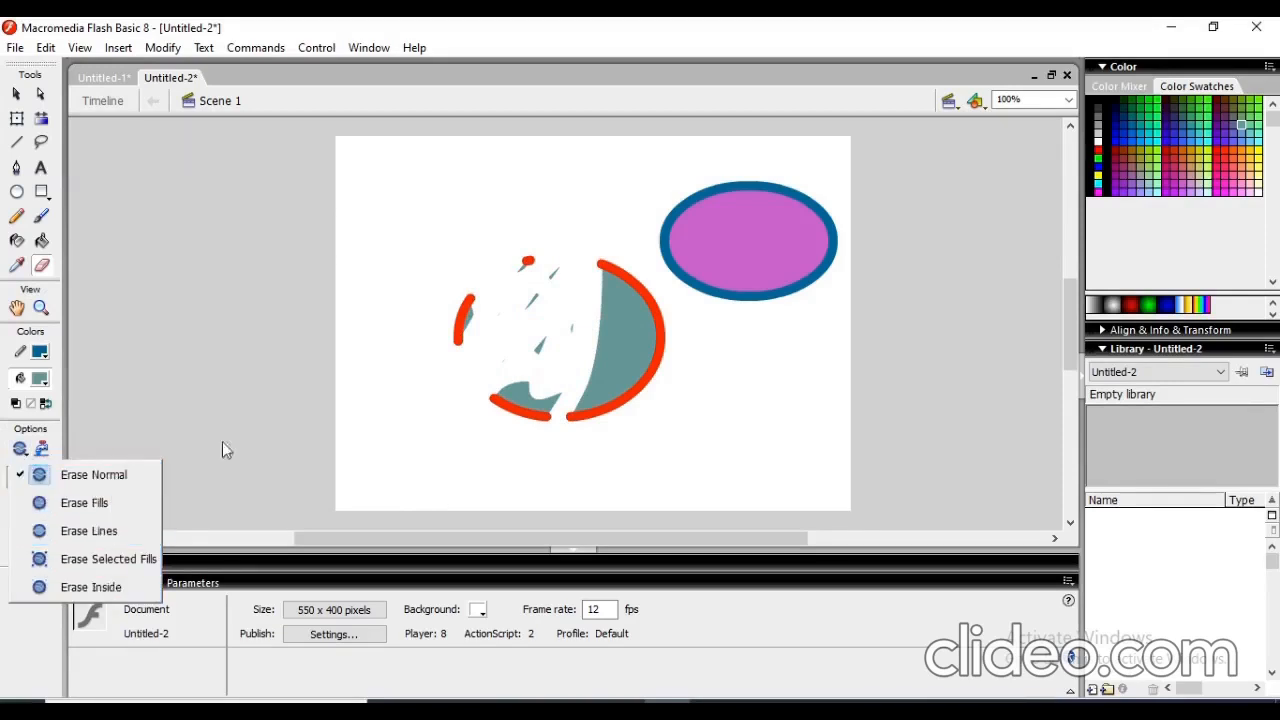
pyautogui.click(424, 418)
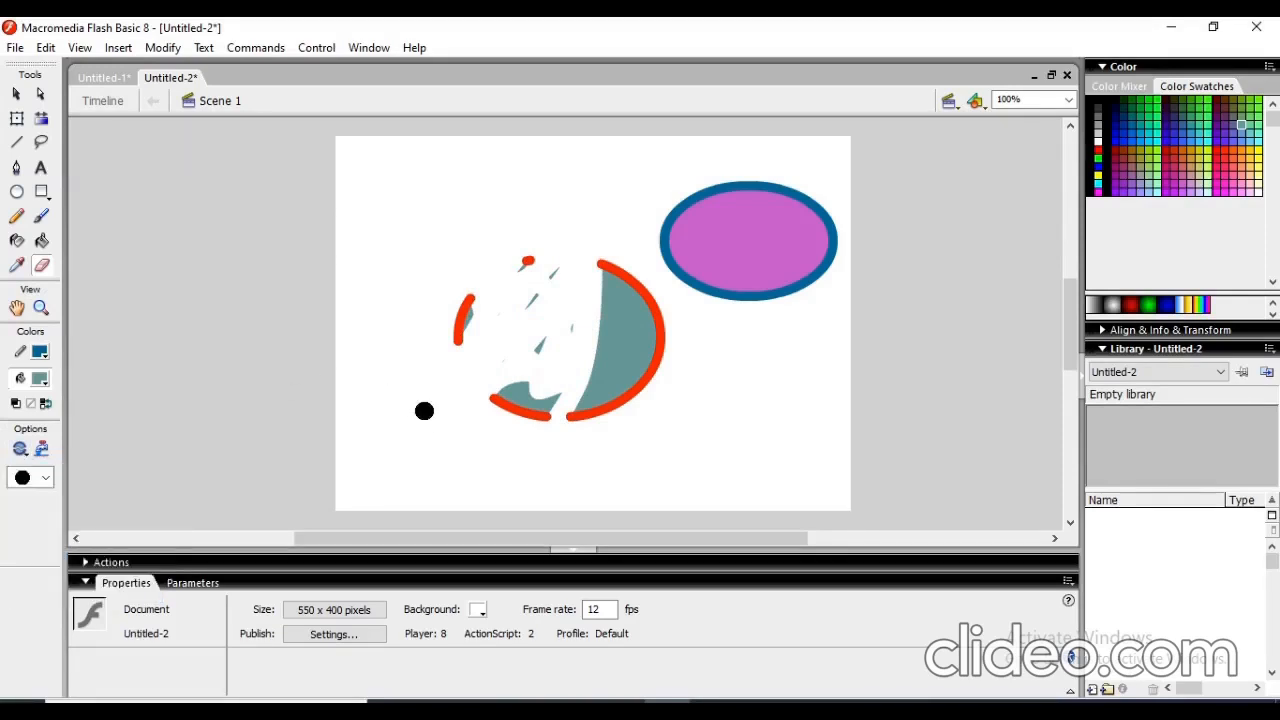
# Undo the eraser strokes and the gray-green fill on the larger oval
pyautogui.hotkey('ctrl', 'z')
pyautogui.hotkey('ctrl', 'z')
pyautogui.hotkey('ctrl', 'z')
pyautogui.hotkey('ctrl', 'z')
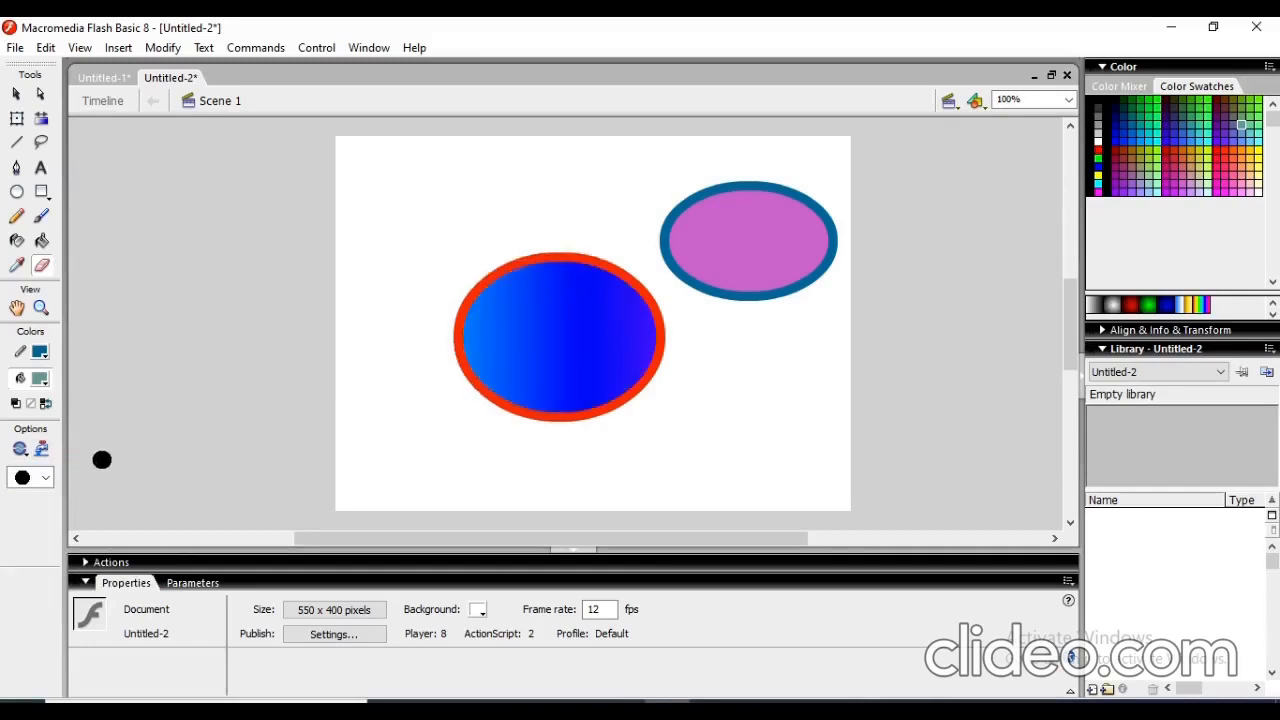
# Erase a short stretch of the smaller oval's upper-left edge in Erase Normal mode with a smaller round eraser
pyautogui.click(22, 450)
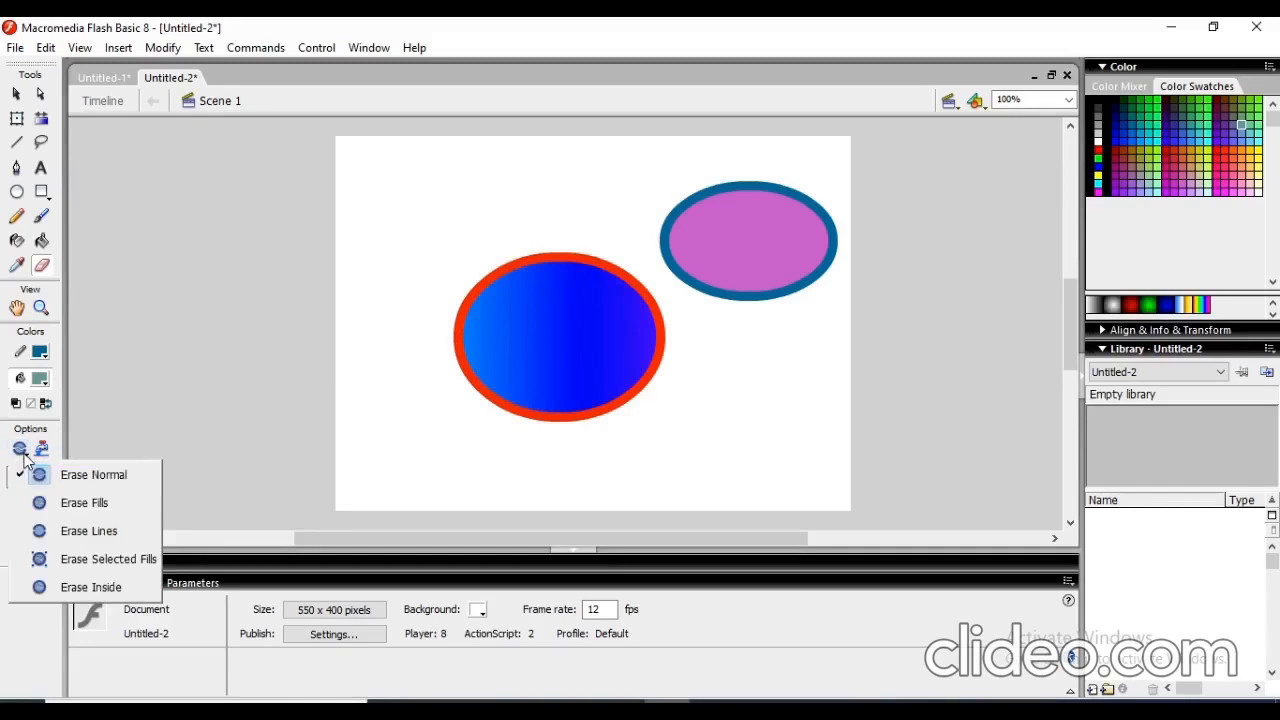
pyautogui.click(100, 483)
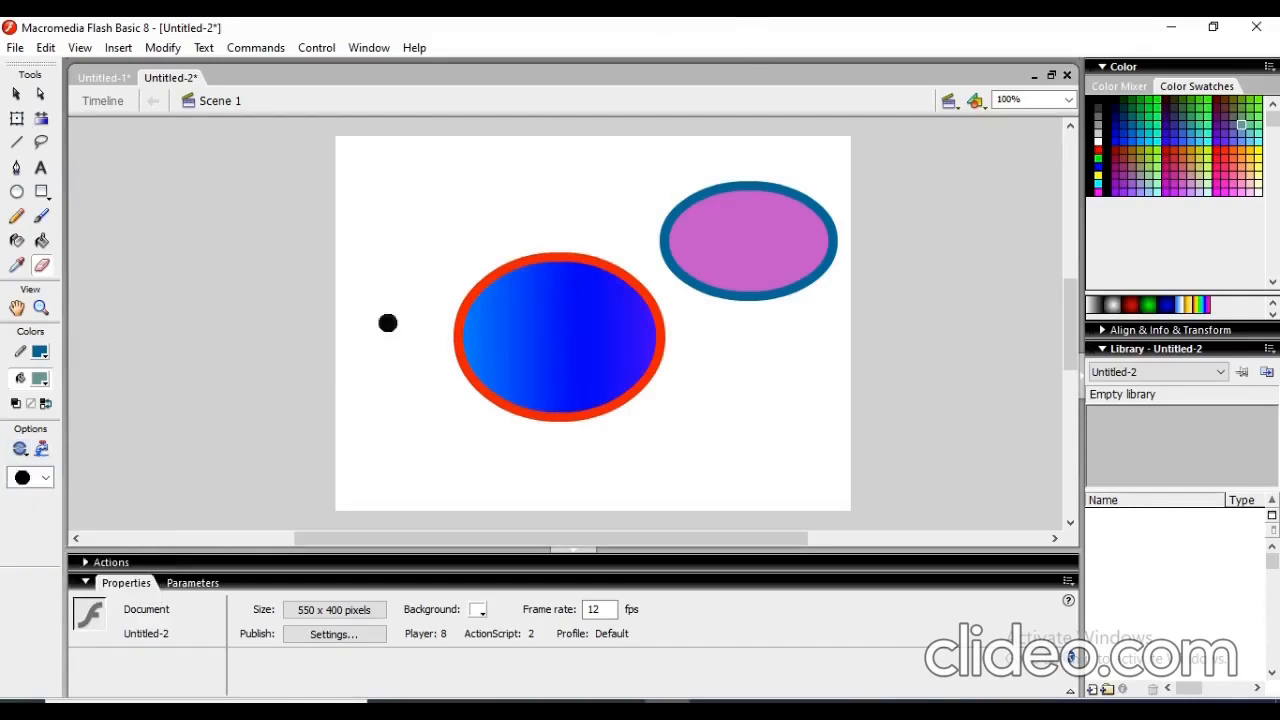
pyautogui.click(44, 478)
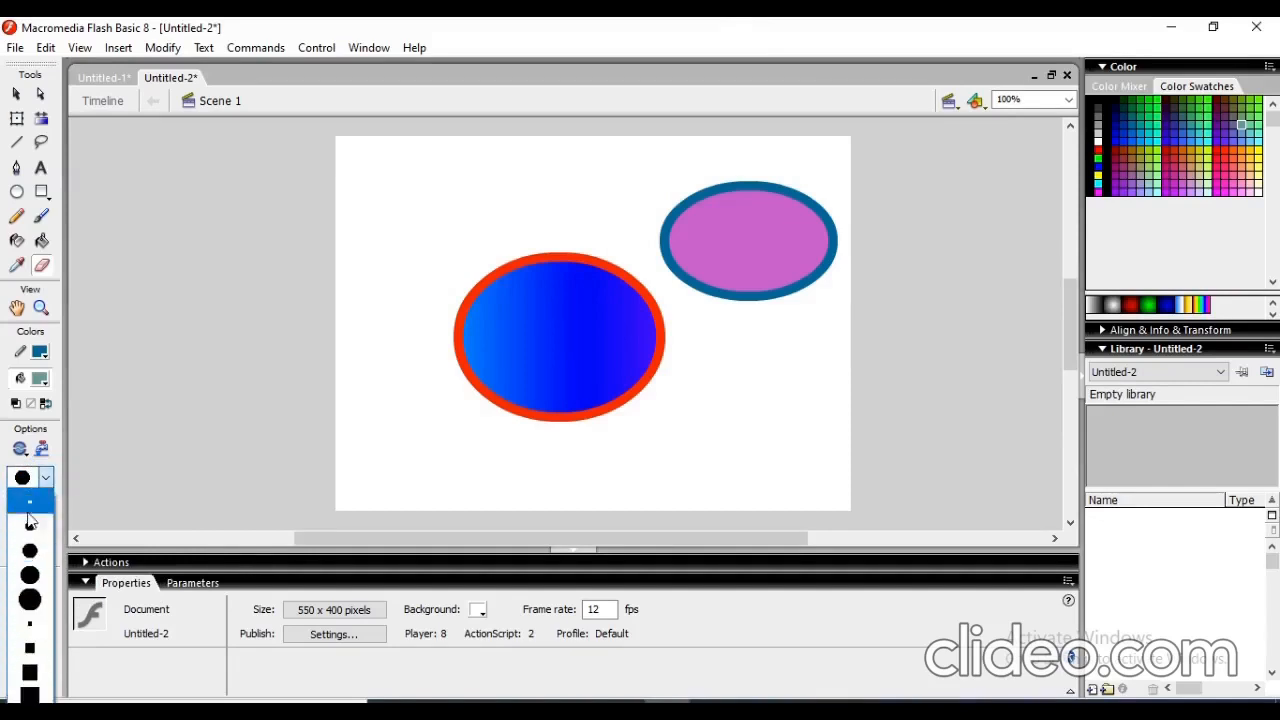
pyautogui.click(32, 549)
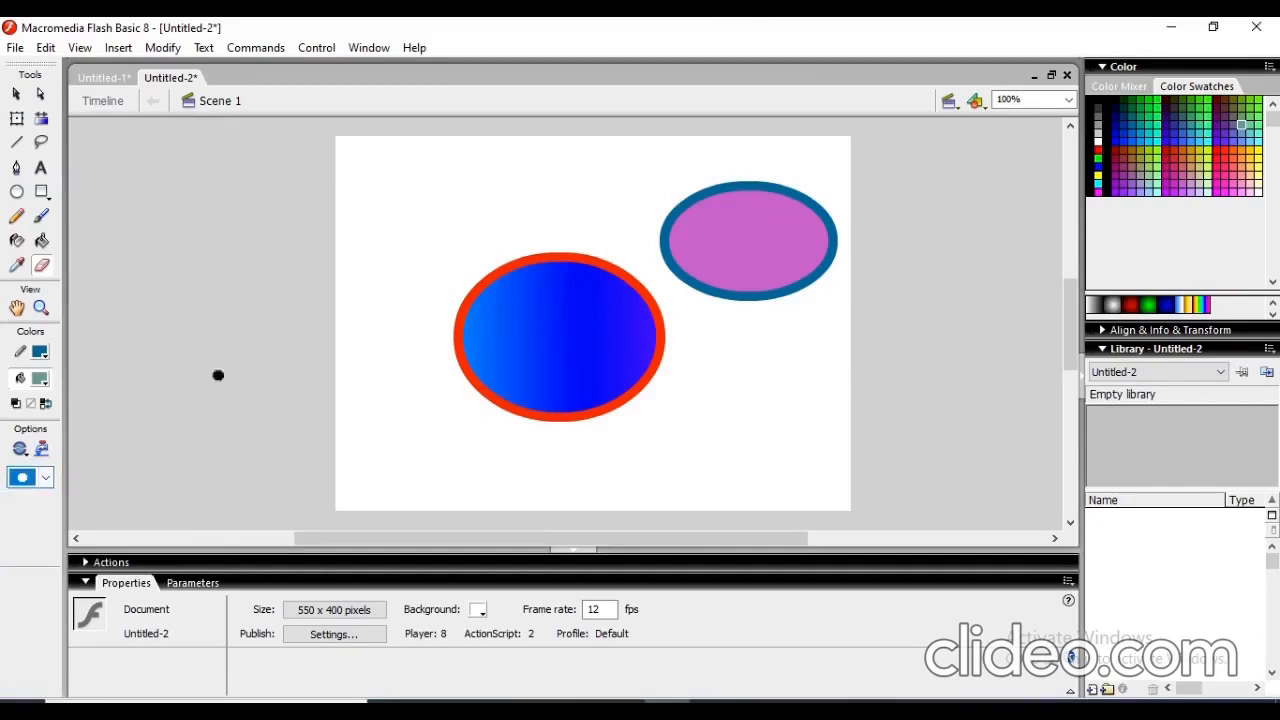
pyautogui.moveTo(701, 193)
pyautogui.mouseDown()
pyautogui.moveTo(723, 194)
pyautogui.moveTo(717, 177)
pyautogui.moveTo(742, 186)
pyautogui.mouseUp()
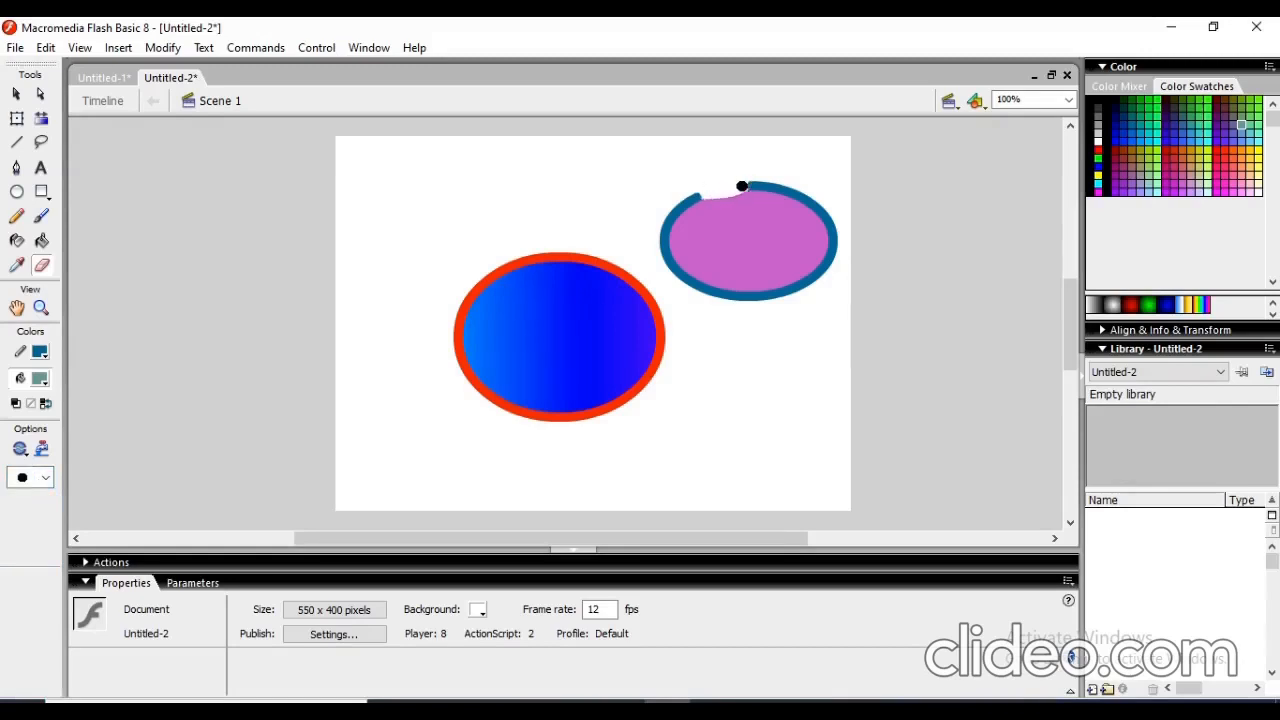
# Erase a narrow strip of fill down through the left part of the larger oval in Erase Fills mode
pyautogui.click(22, 450)
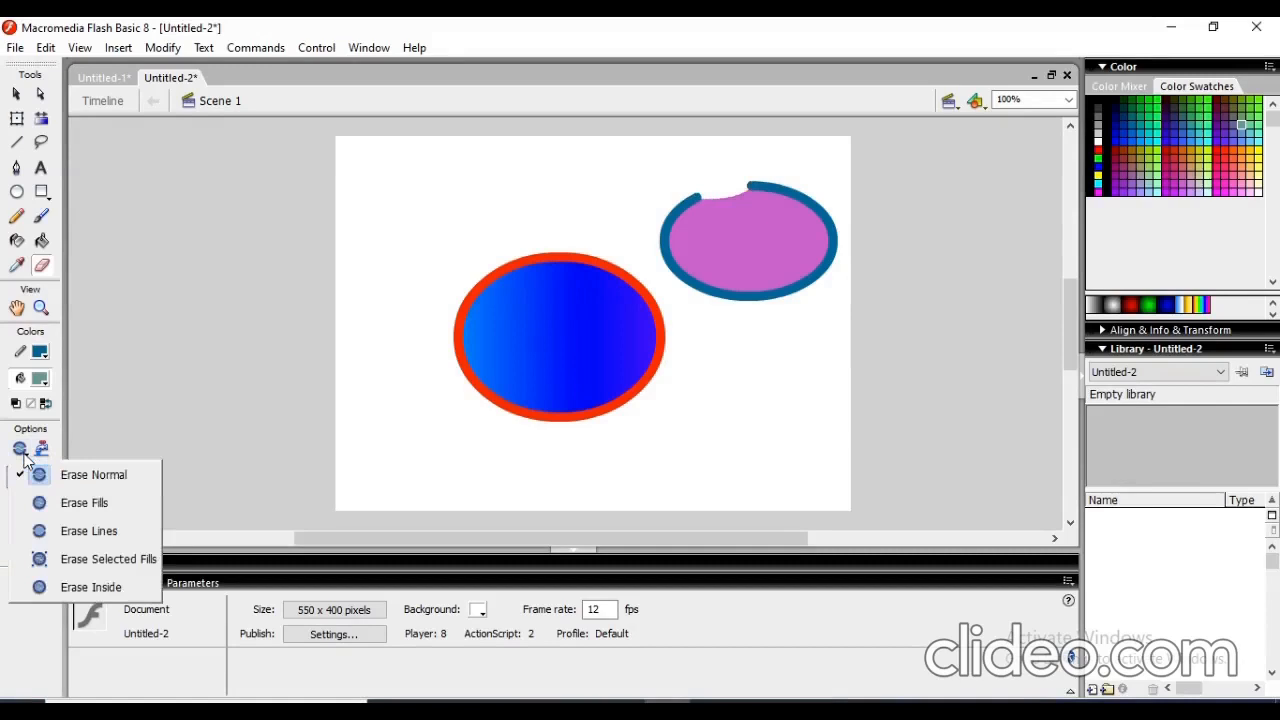
pyautogui.click(121, 500)
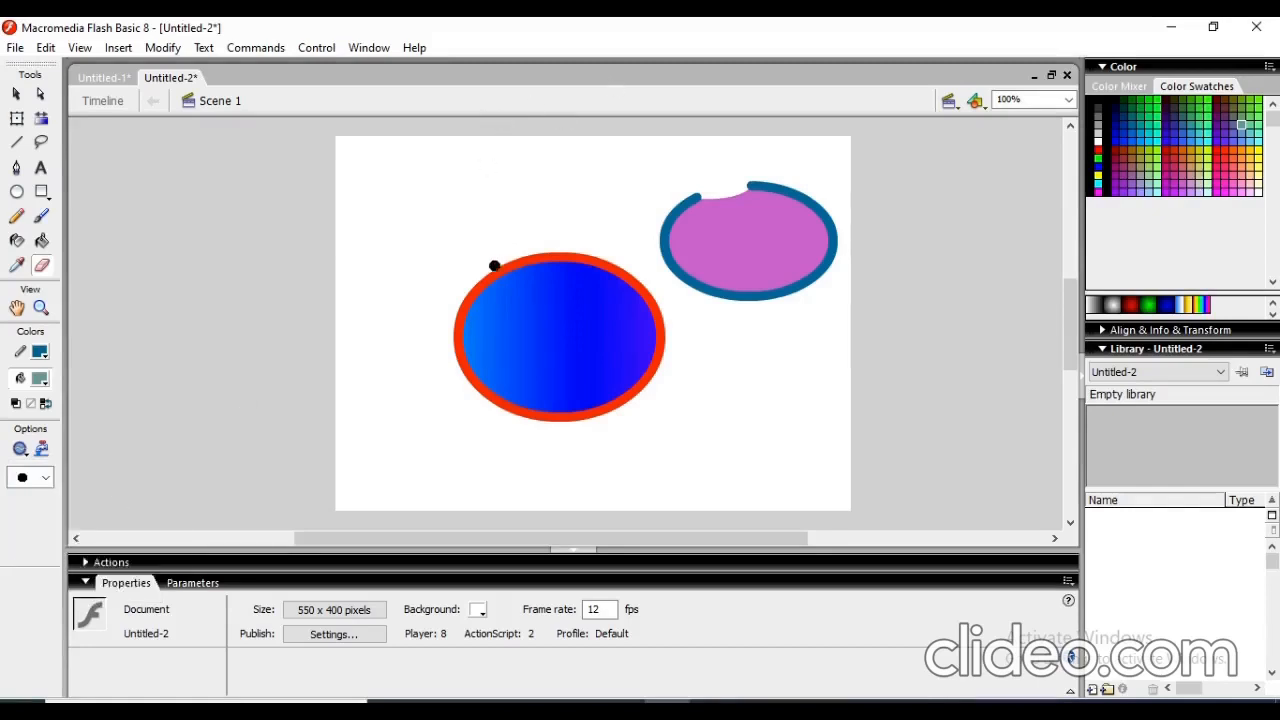
pyautogui.moveTo(494, 266); pyautogui.dragTo(552, 486)
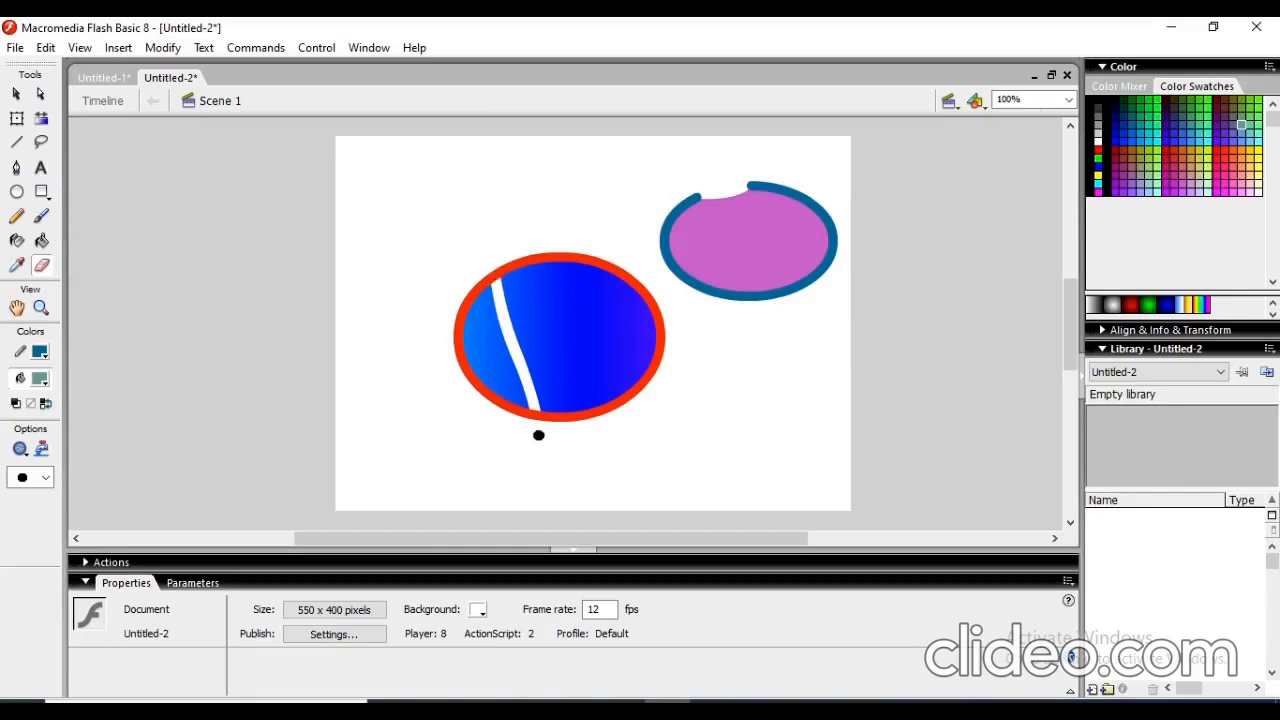
# Cut the larger oval's outline near its top and bottom with one downward eraser stroke in Erase Lines mode
pyautogui.click(20, 449)
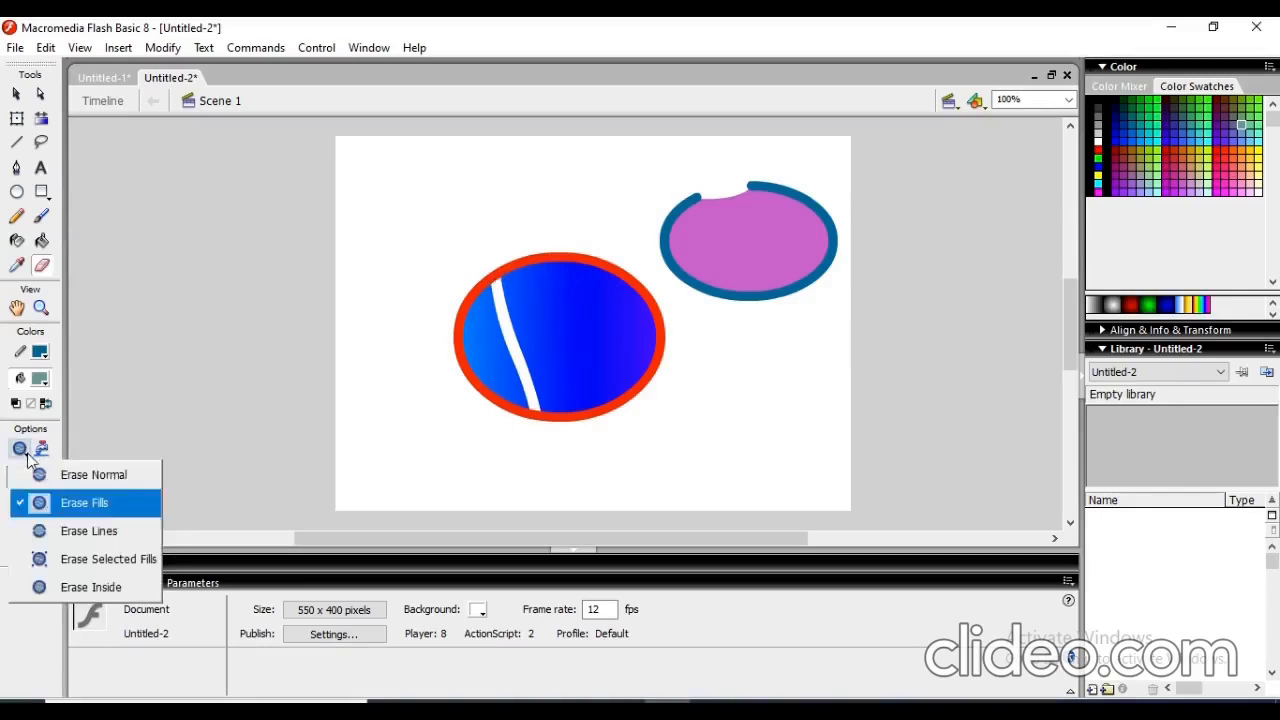
pyautogui.click(105, 541)
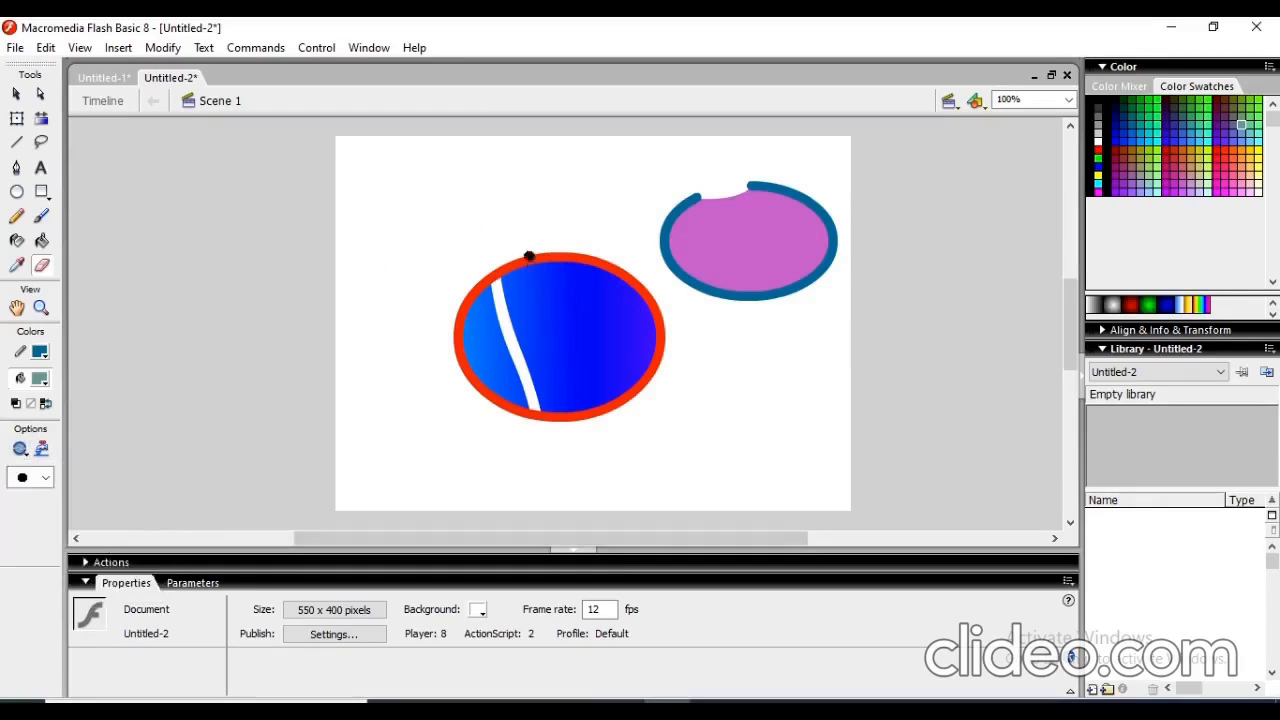
pyautogui.moveTo(529, 251)
pyautogui.mouseDown()
pyautogui.moveTo(542, 350)
pyautogui.moveTo(576, 432)
pyautogui.mouseUp()
# Select the upper part of the larger oval and erase two crossing strokes there in Erase Selected Fills mode with a larger round eraser
pyautogui.click(26, 455)
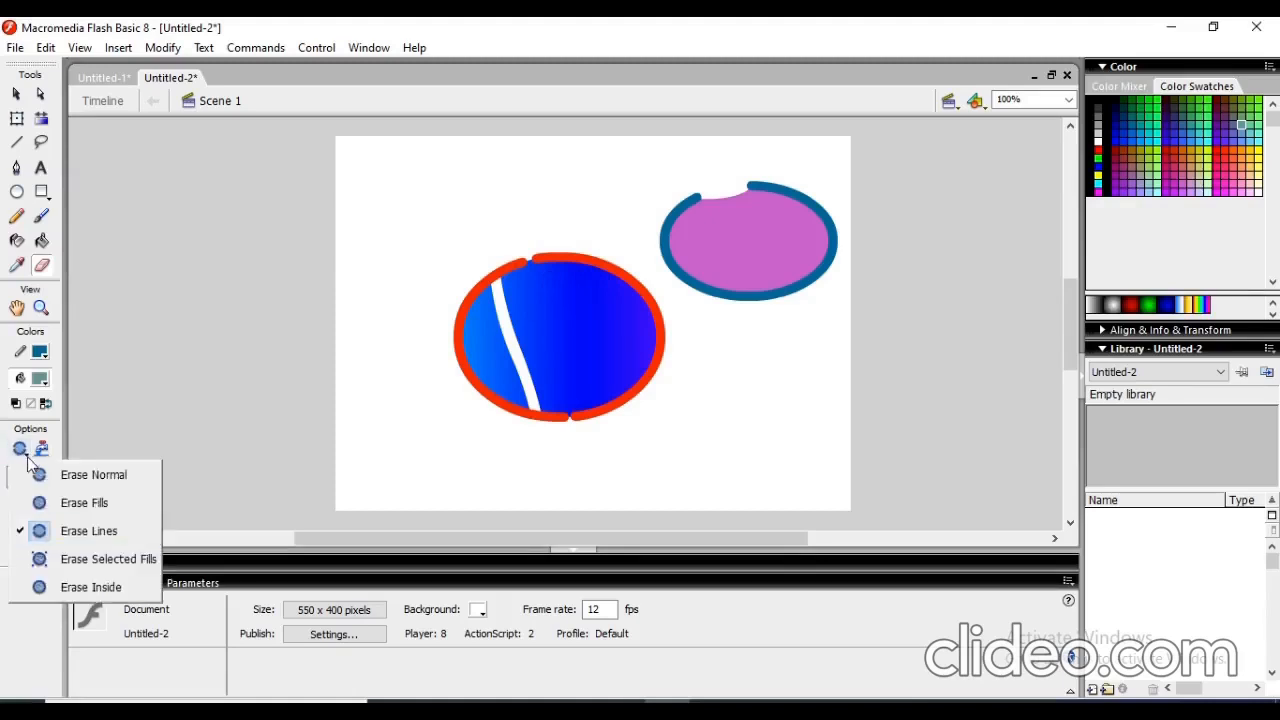
pyautogui.click(133, 568)
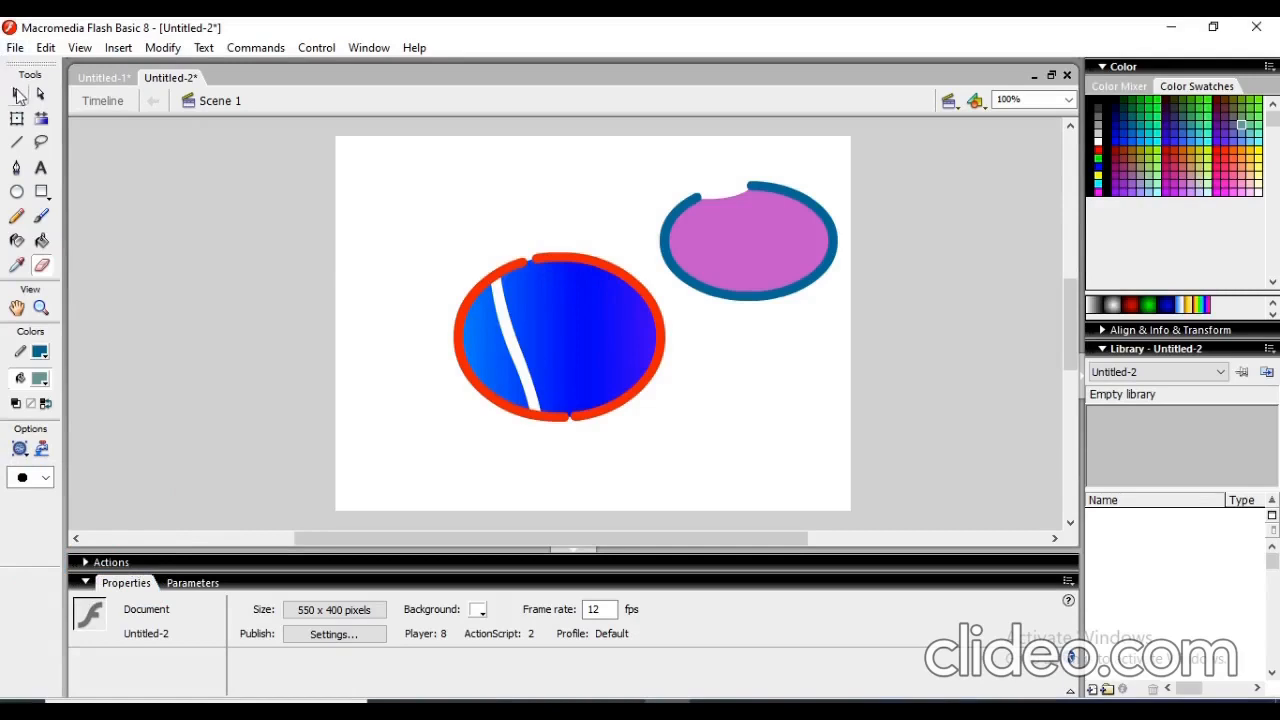
pyautogui.click(18, 95)
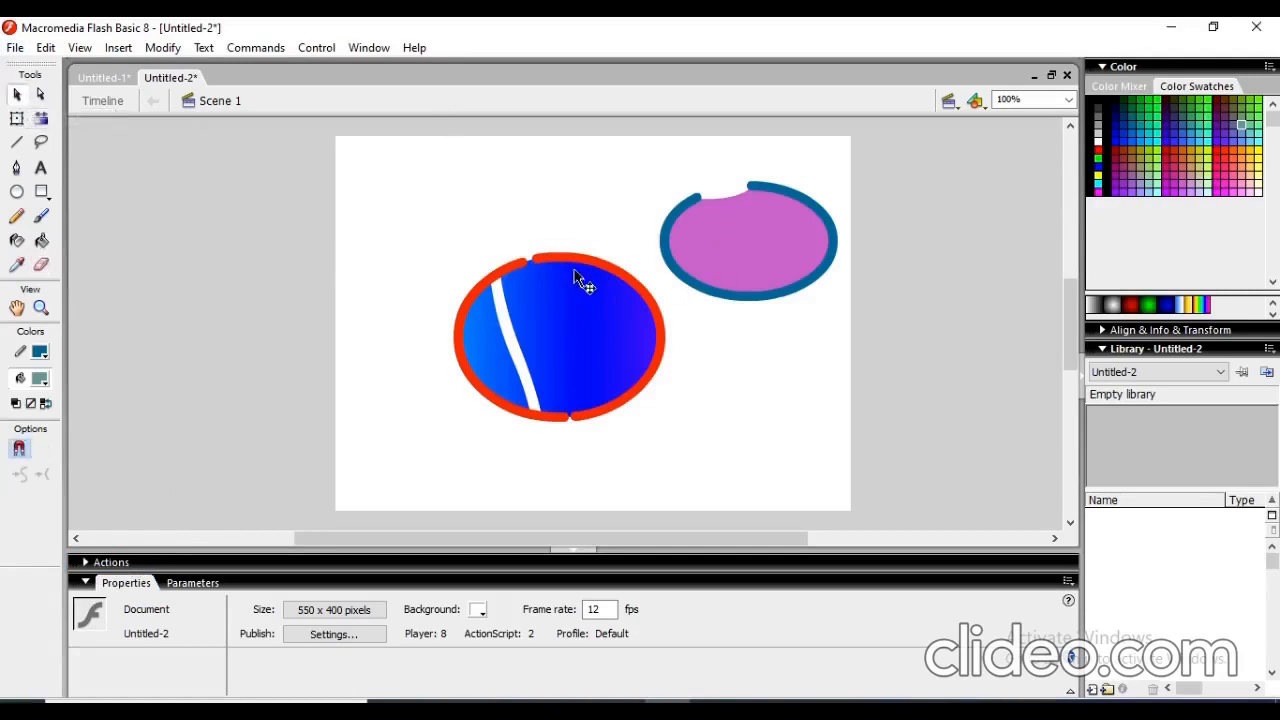
pyautogui.moveTo(460, 247); pyautogui.dragTo(678, 303)
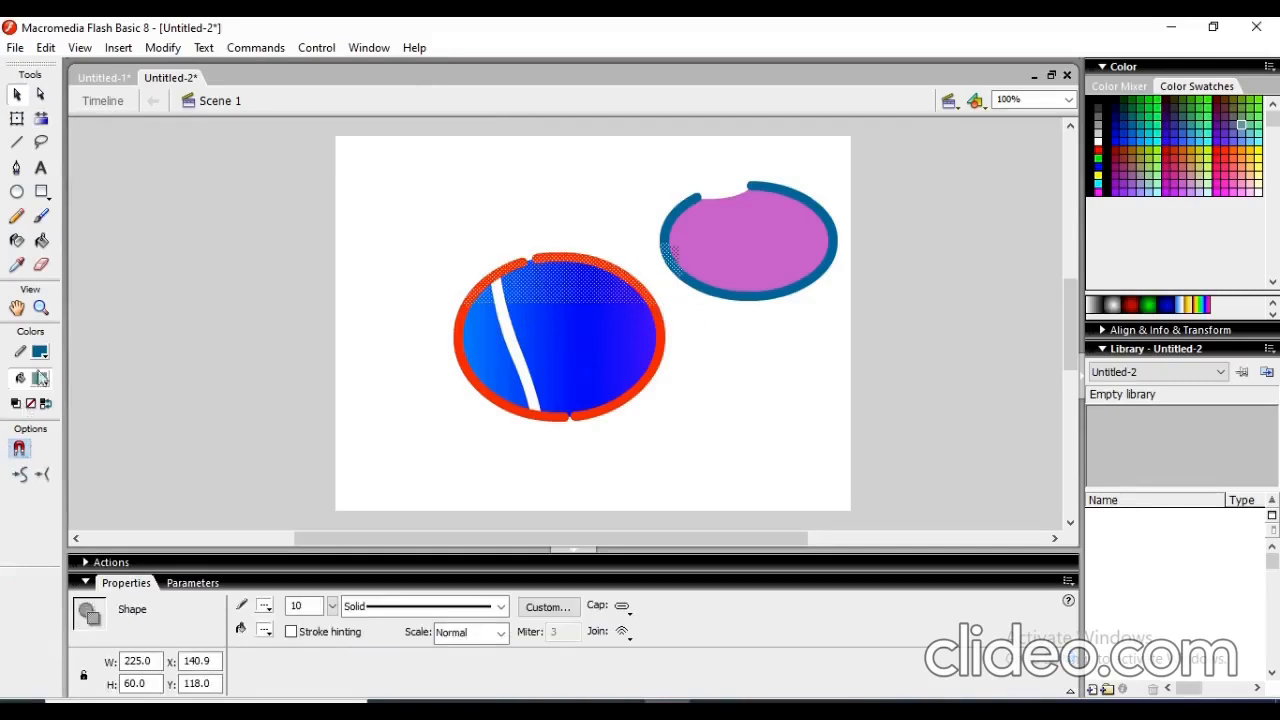
pyautogui.click(42, 266)
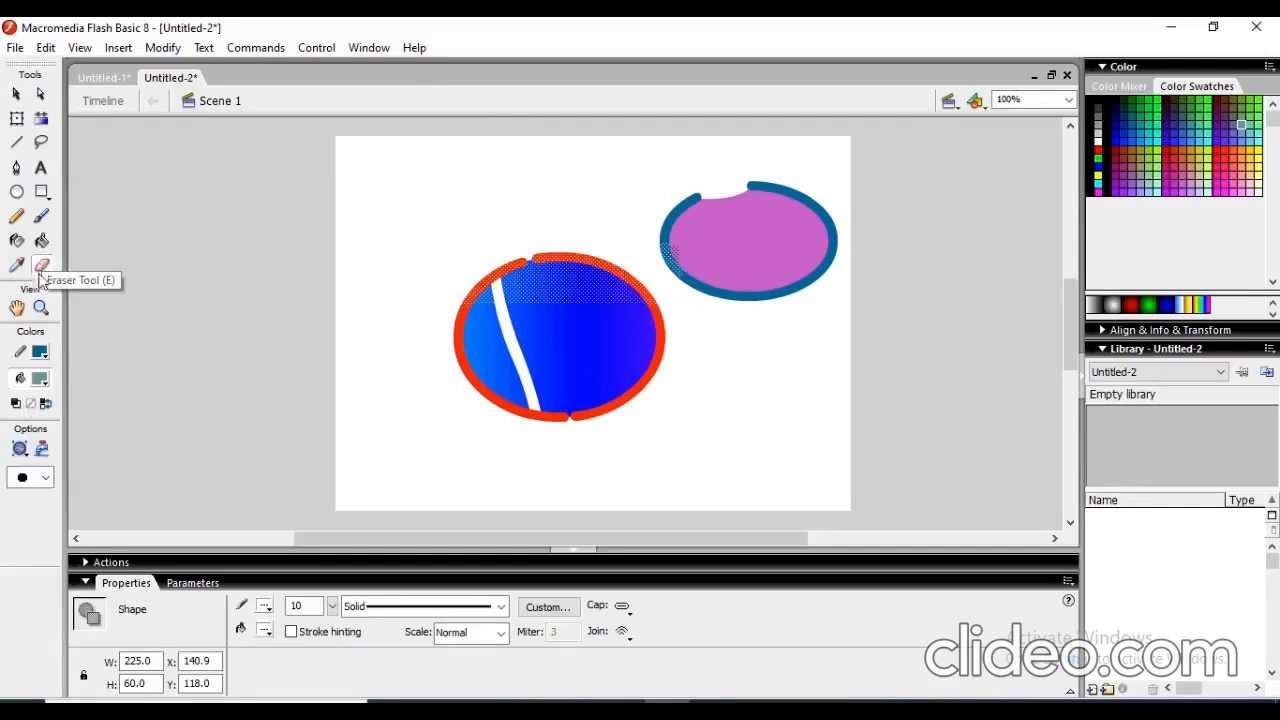
pyautogui.click(27, 455)
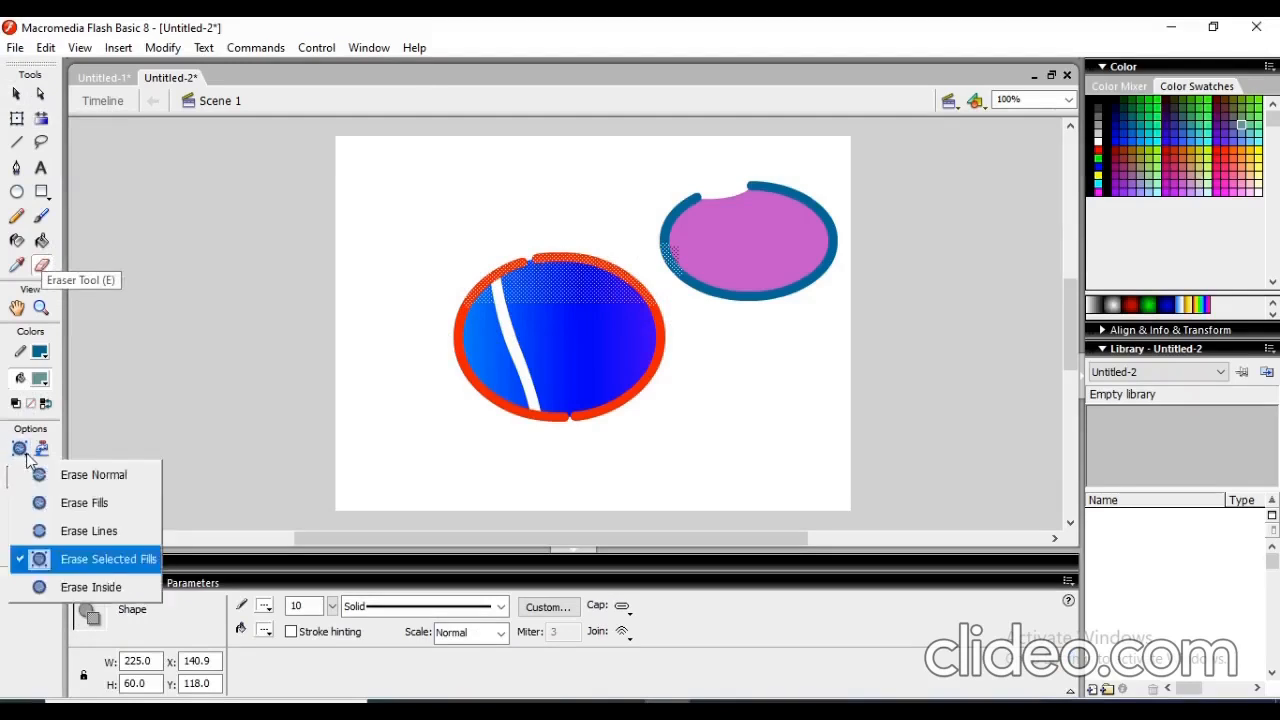
pyautogui.click(128, 570)
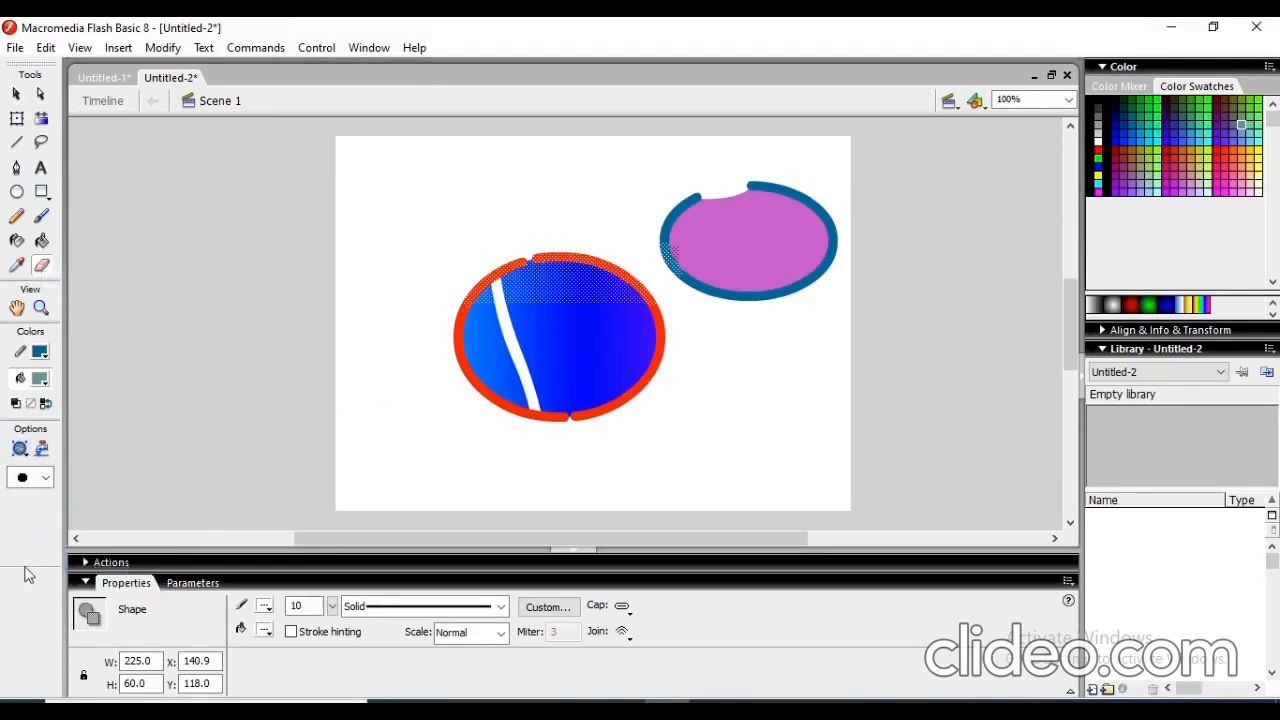
pyautogui.click(44, 477)
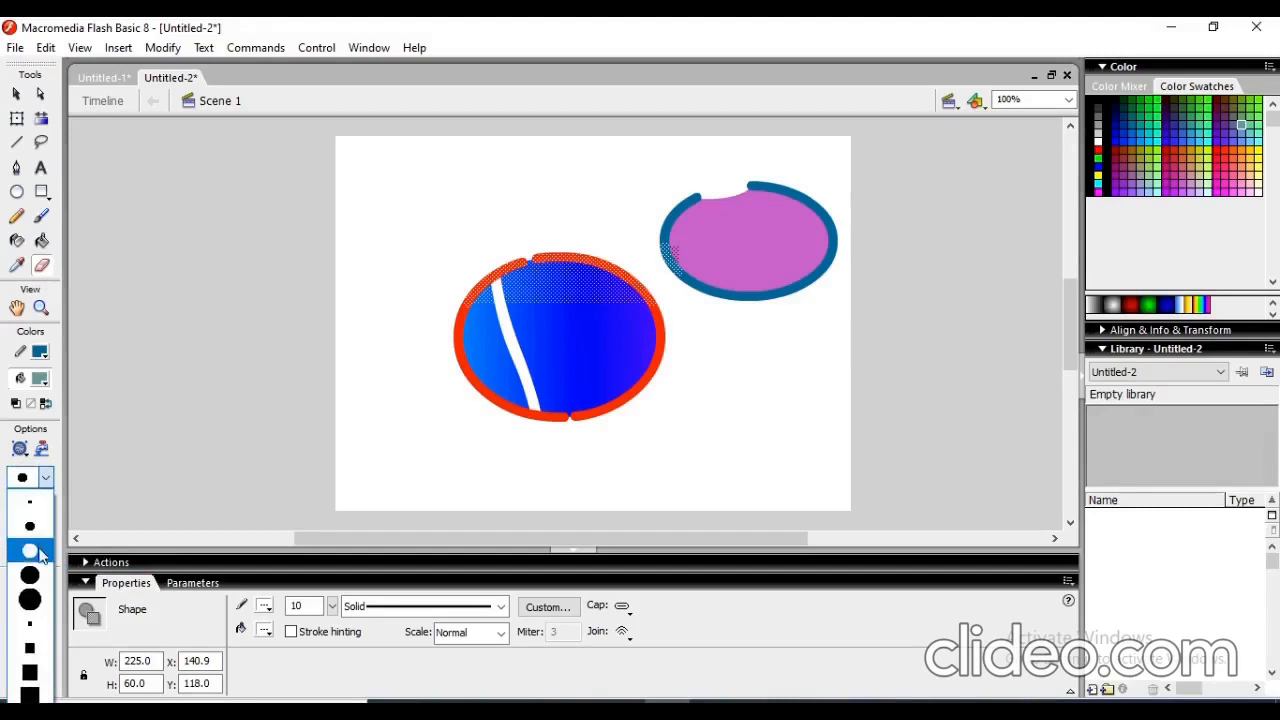
pyautogui.click(42, 553)
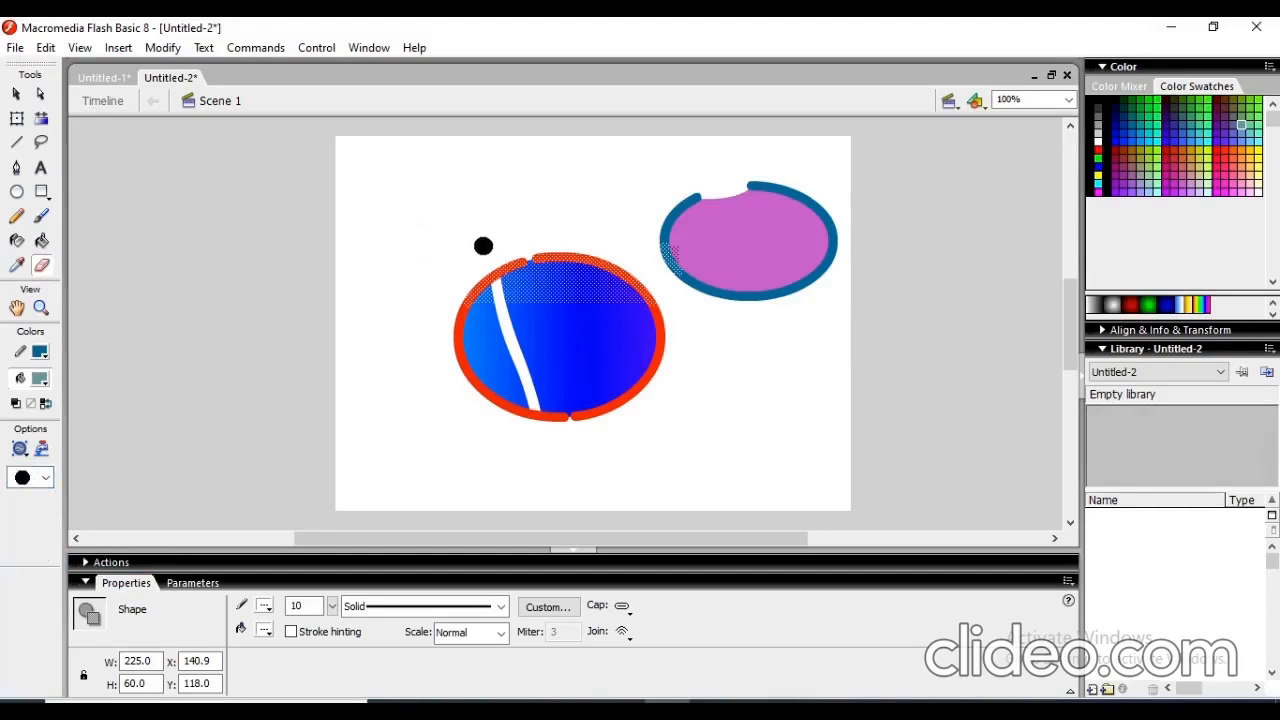
pyautogui.moveTo(483, 246)
pyautogui.mouseDown()
pyautogui.moveTo(600, 315)
pyautogui.moveTo(739, 447)
pyautogui.mouseUp()
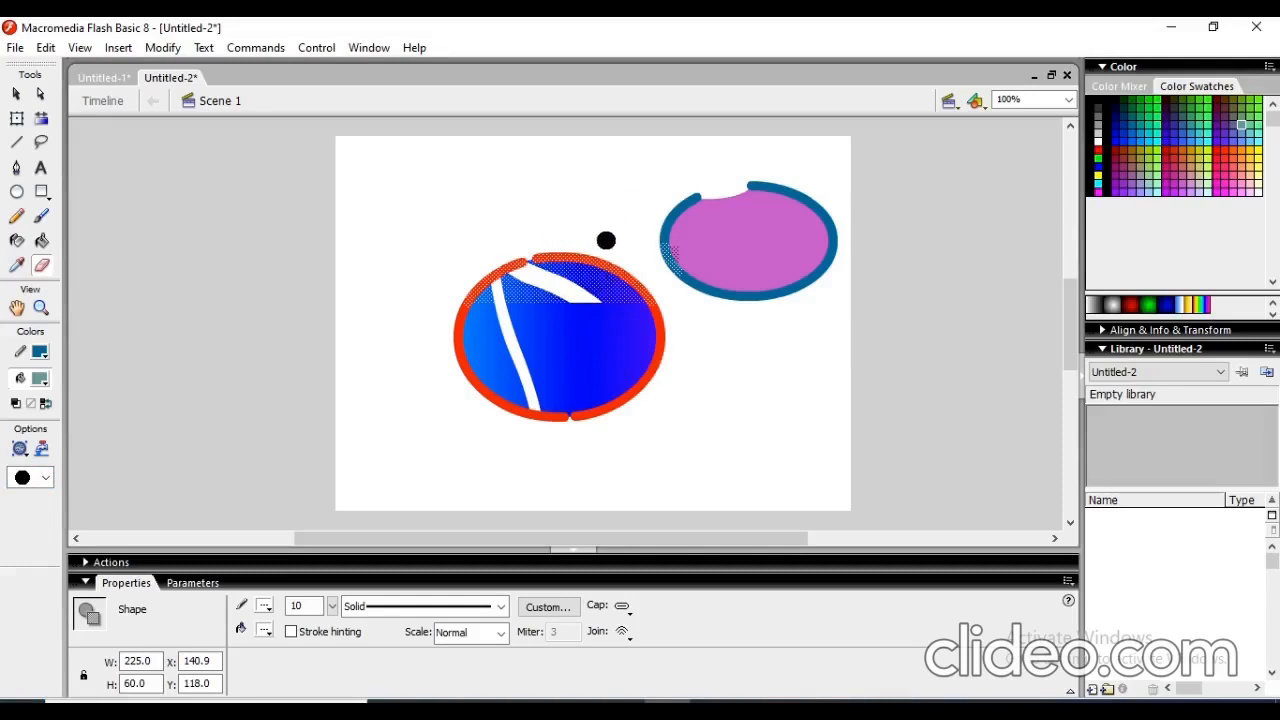
pyautogui.moveTo(606, 260); pyautogui.dragTo(394, 497)
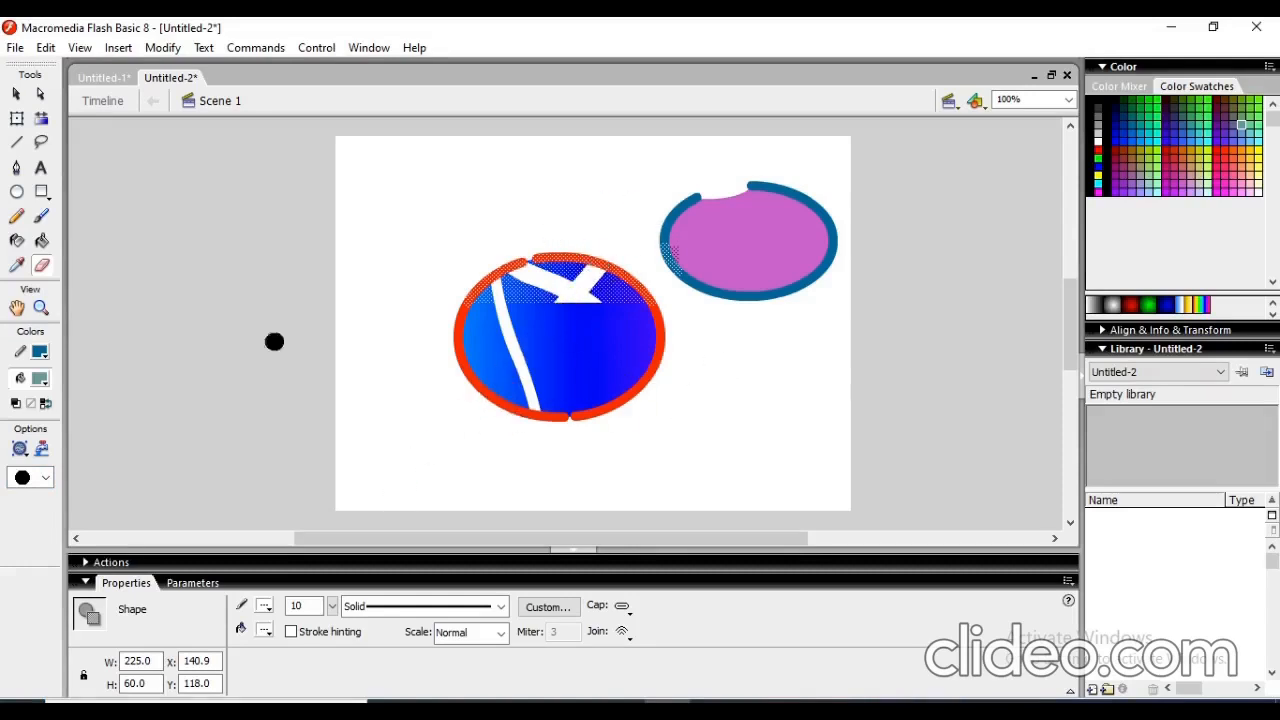
# Erase one diagonal stroke in each oval in Erase Inside mode, starting inside the fill and continuing outward past the outline
pyautogui.click(27, 450)
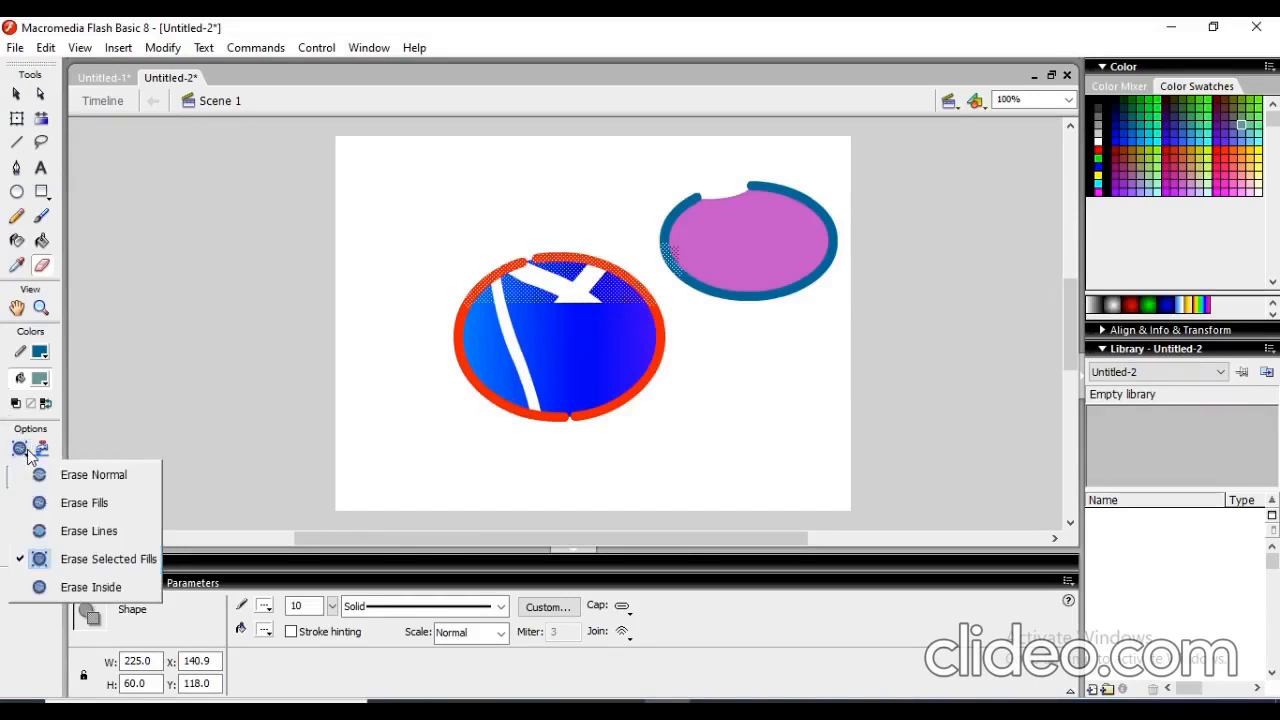
pyautogui.click(90, 587)
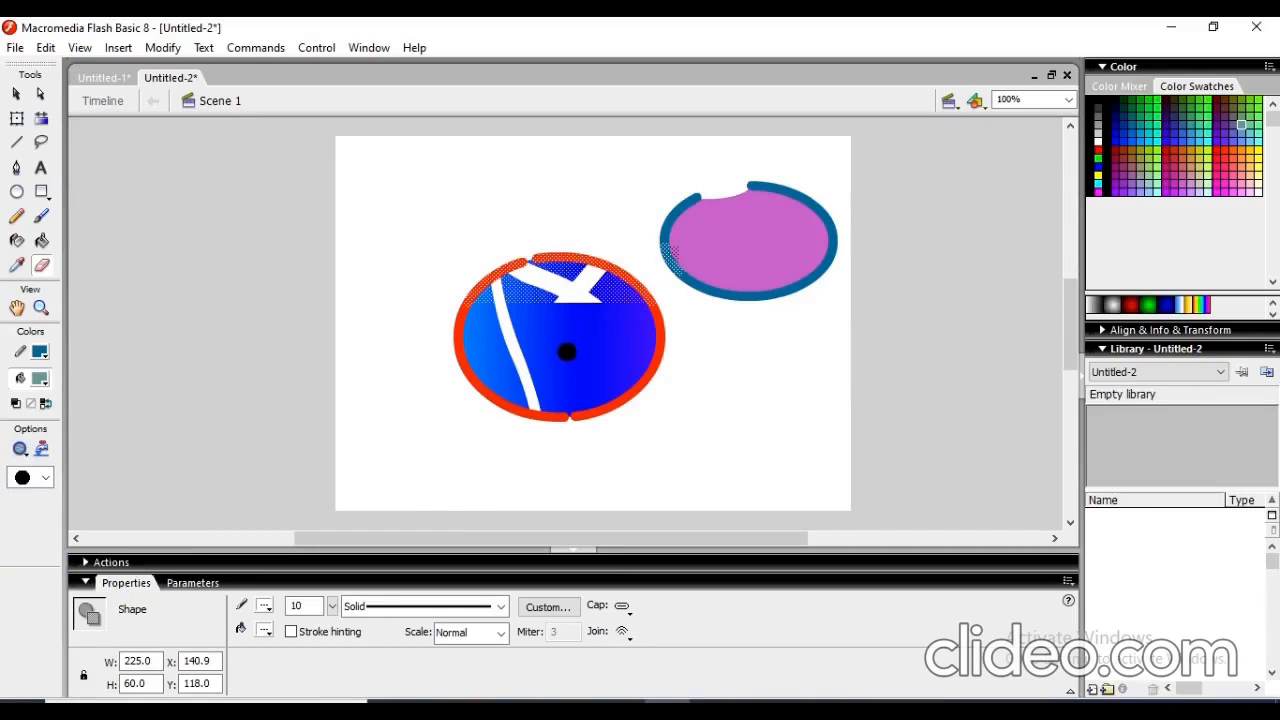
pyautogui.moveTo(560, 346); pyautogui.dragTo(749, 469)
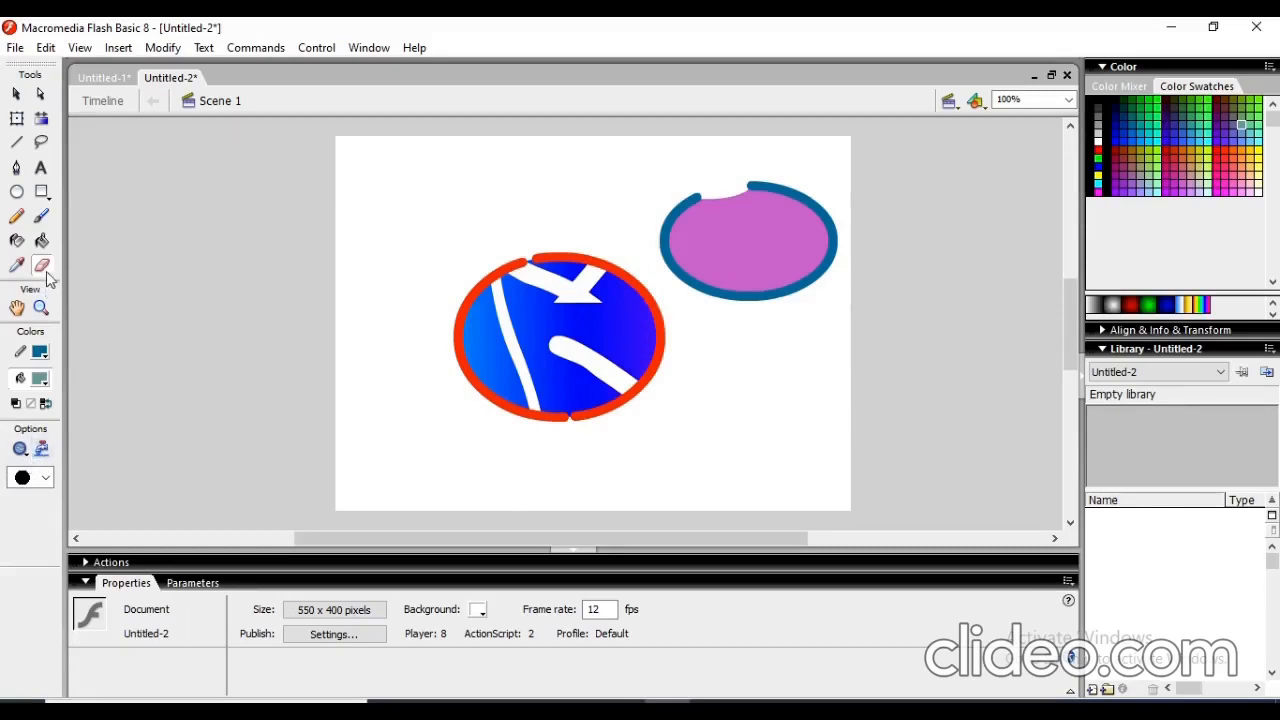
pyautogui.moveTo(725, 252); pyautogui.dragTo(565, 355)
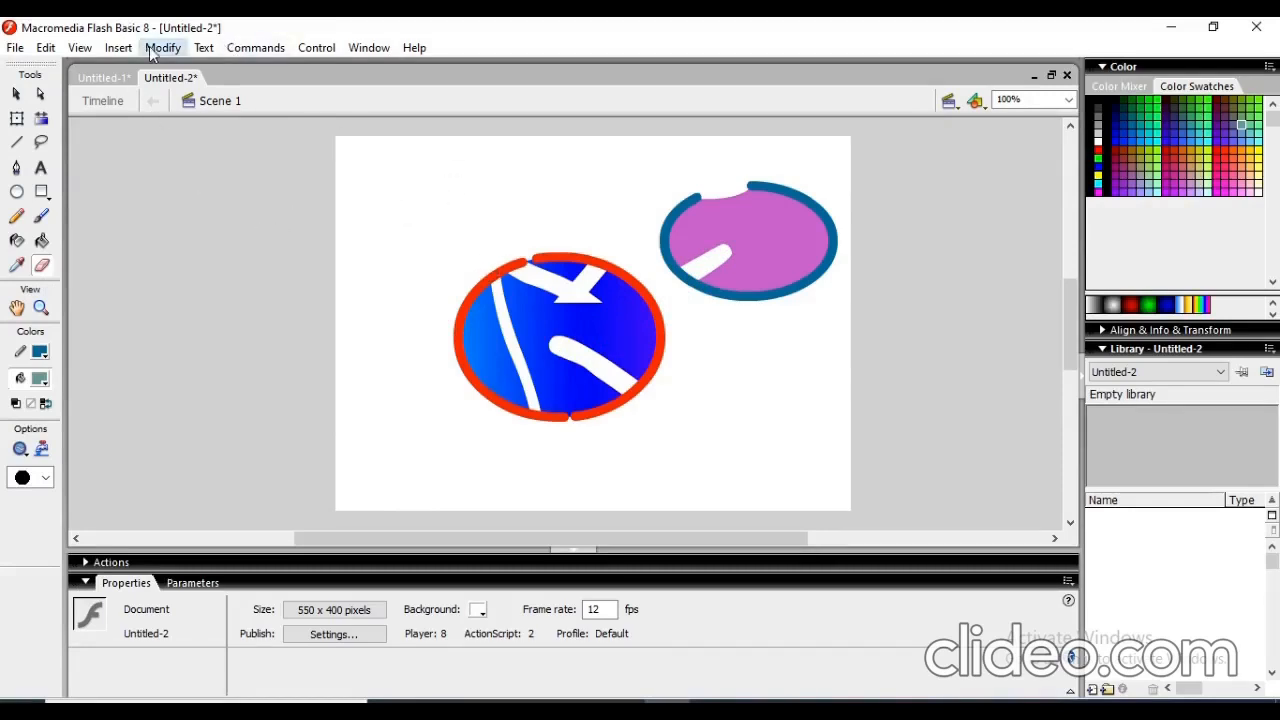
# Set the document's background color to turquoise in the document properties
pyautogui.click(205, 48)
pyautogui.moveTo(162, 48)
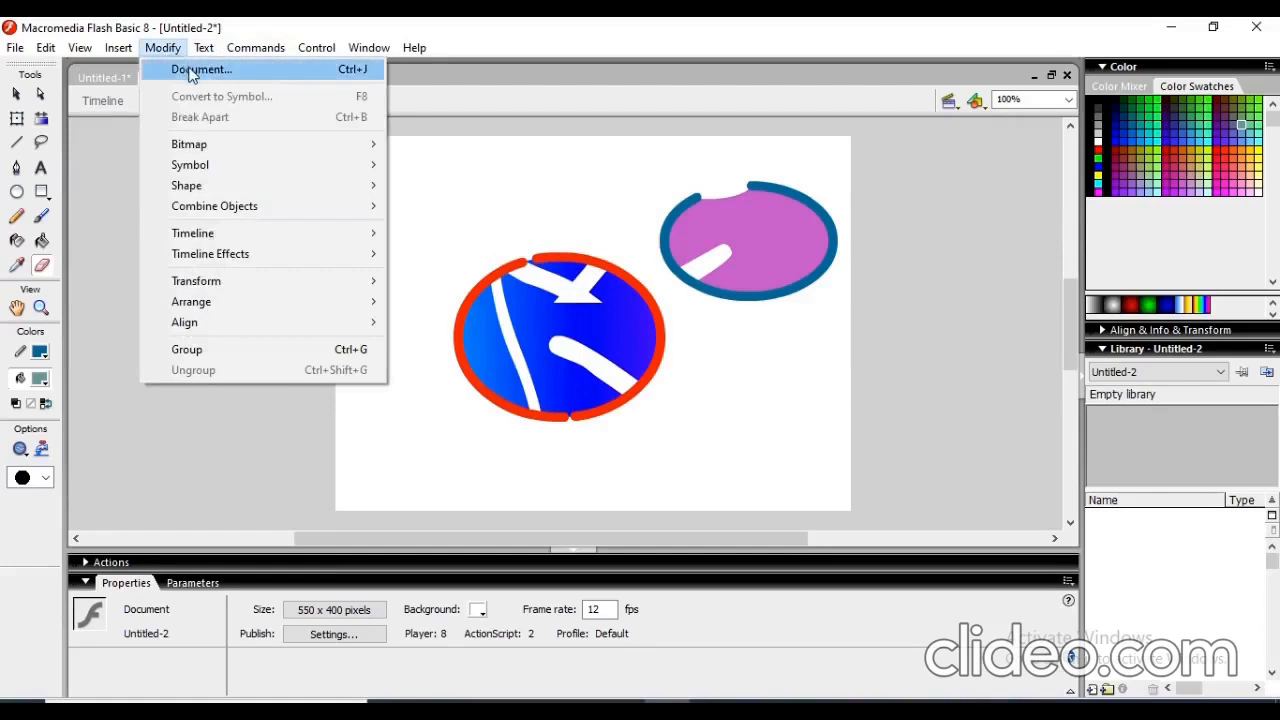
pyautogui.click(200, 74)
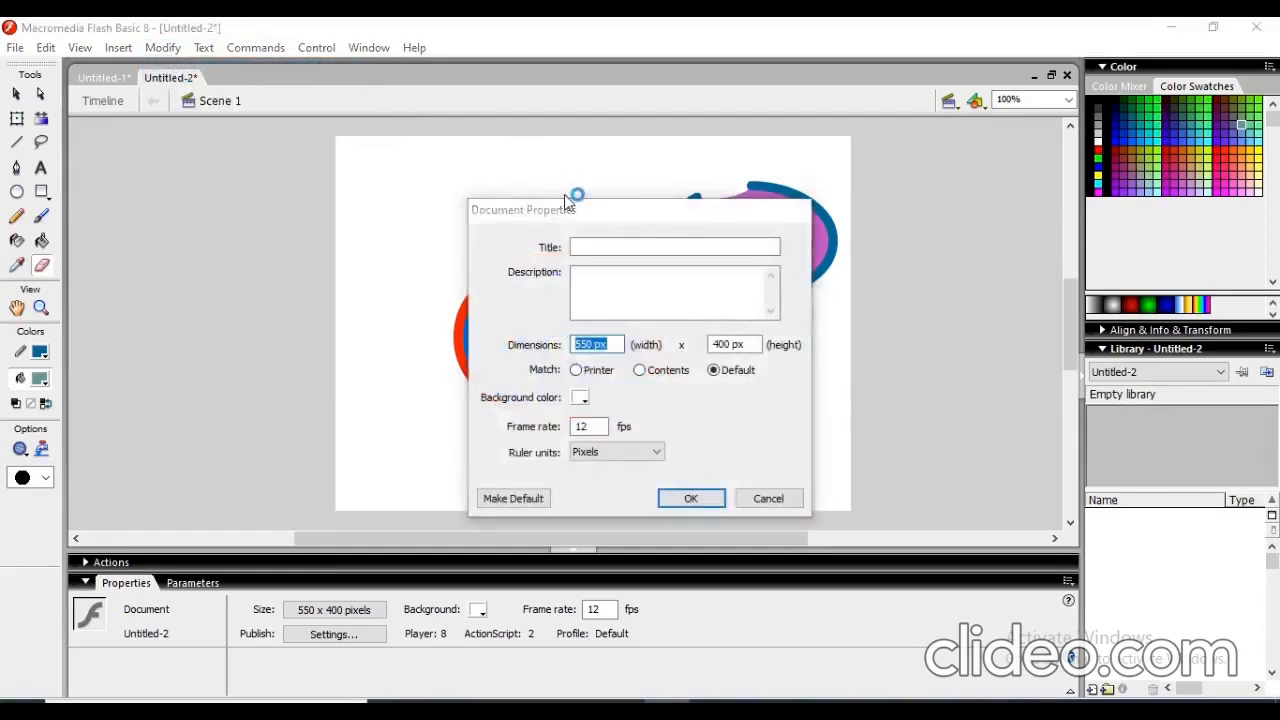
pyautogui.click(580, 398)
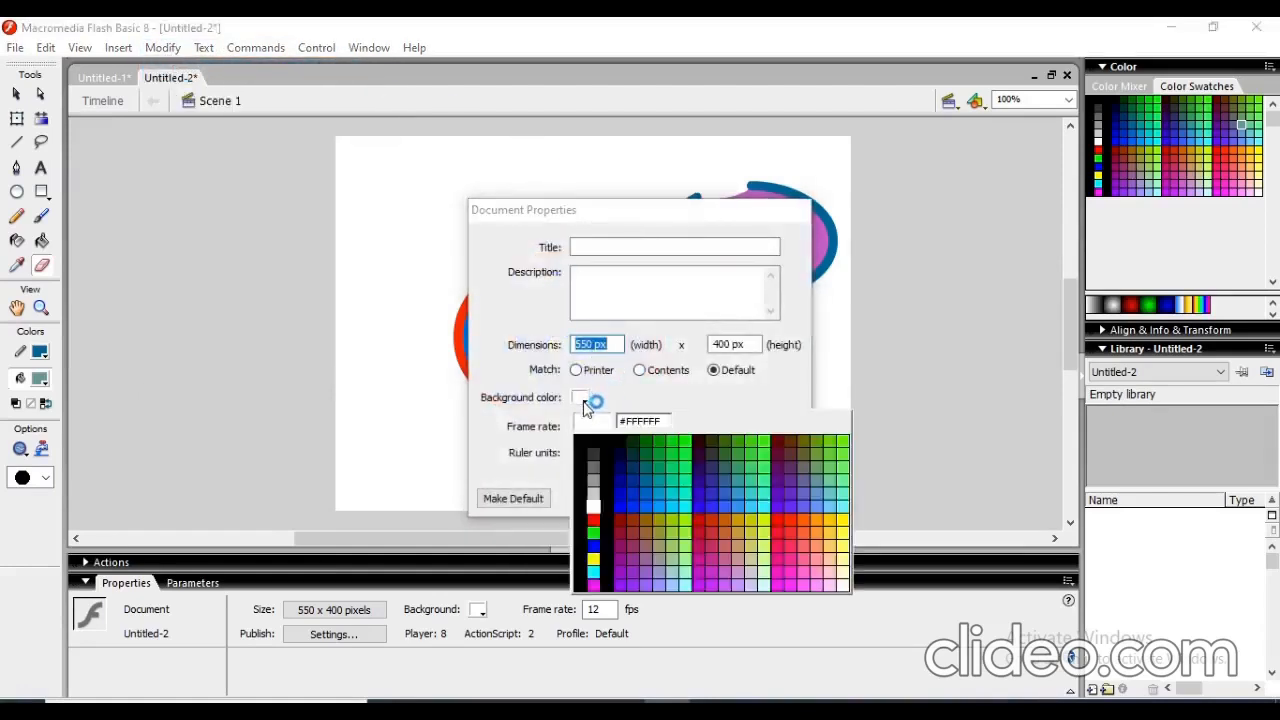
pyautogui.click(676, 492)
pyautogui.click(683, 498)
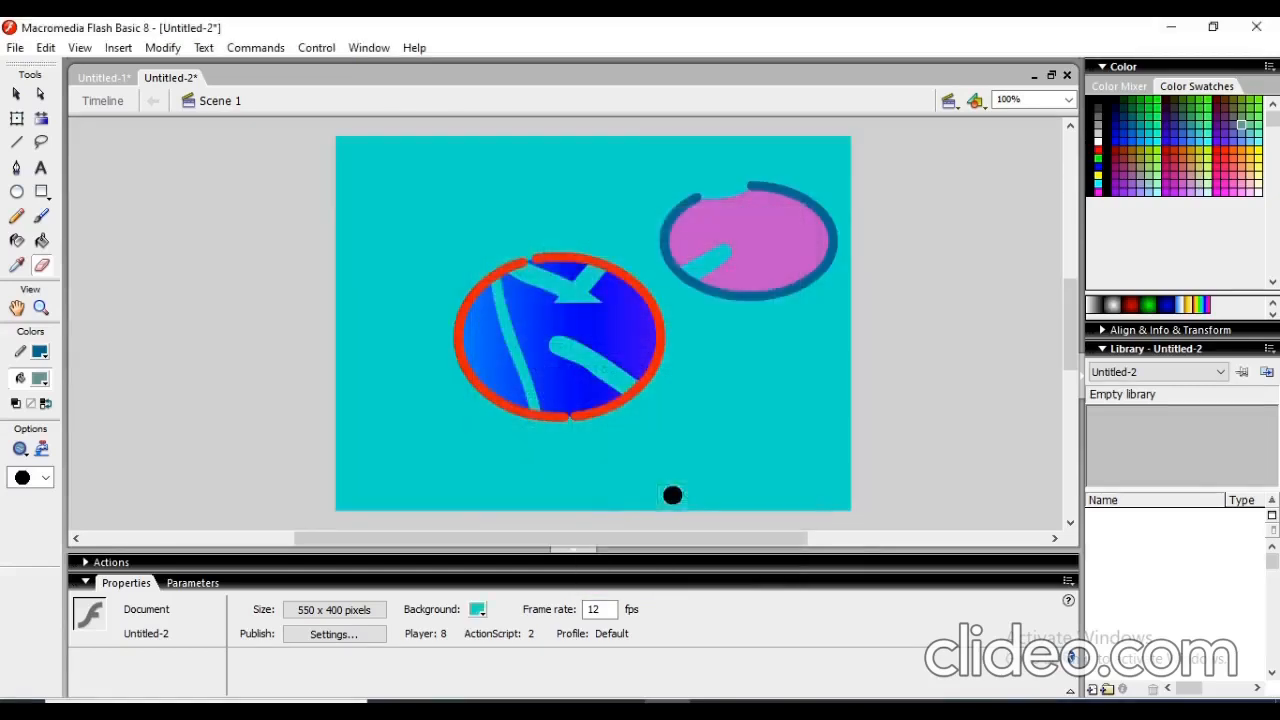
# Try to erase into the larger oval in Erase Inside mode with strokes that start outside its lower-left edge
pyautogui.click(22, 452)
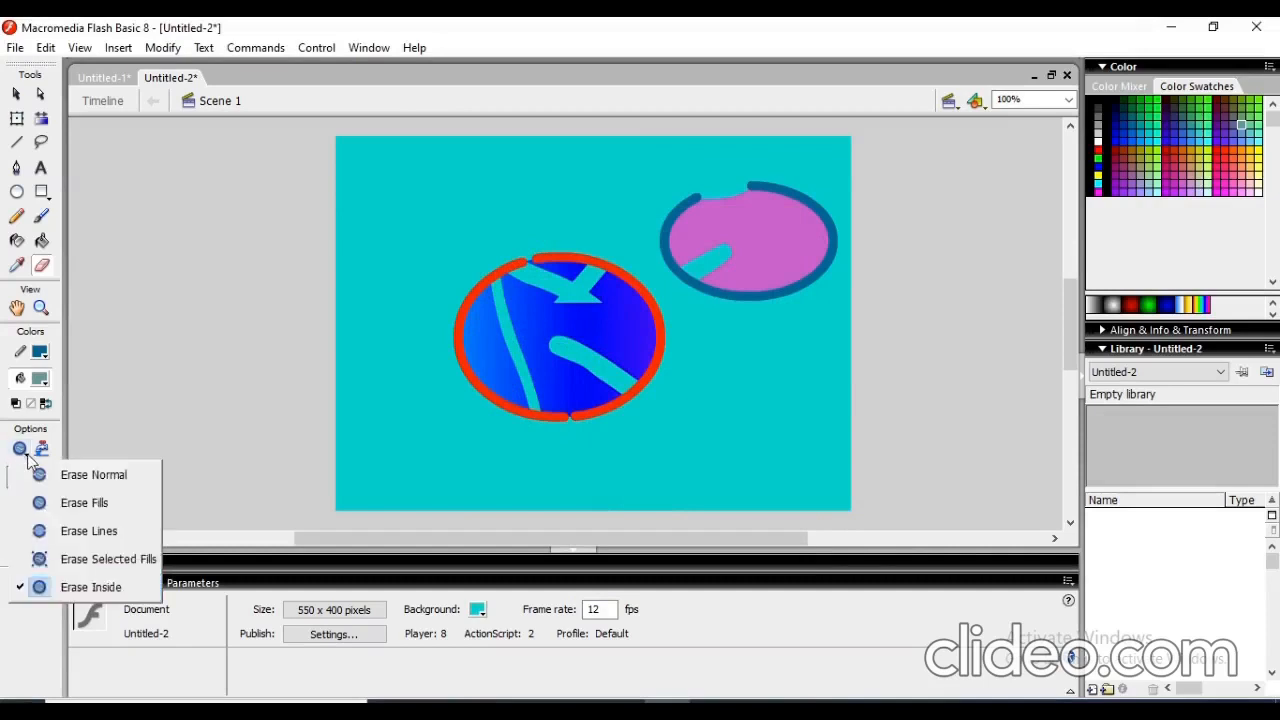
pyautogui.click(92, 588)
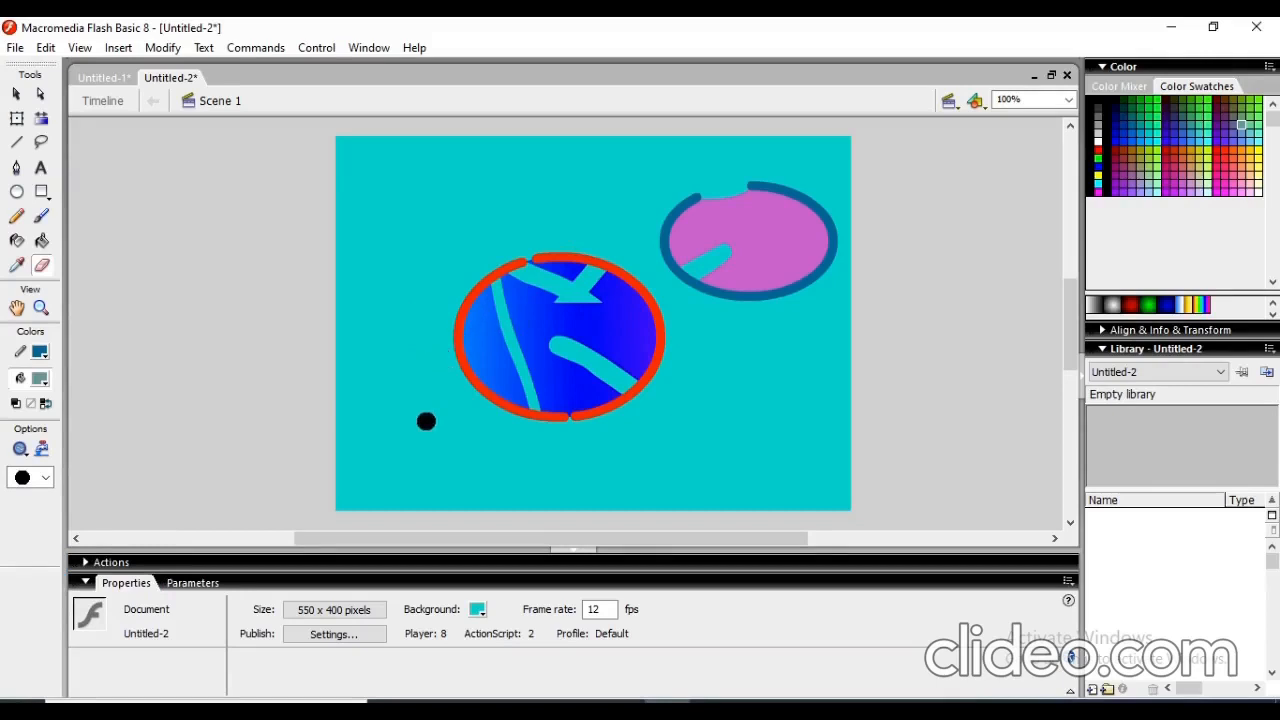
pyautogui.moveTo(426, 421); pyautogui.dragTo(570, 345)
pyautogui.moveTo(444, 408); pyautogui.dragTo(543, 349)
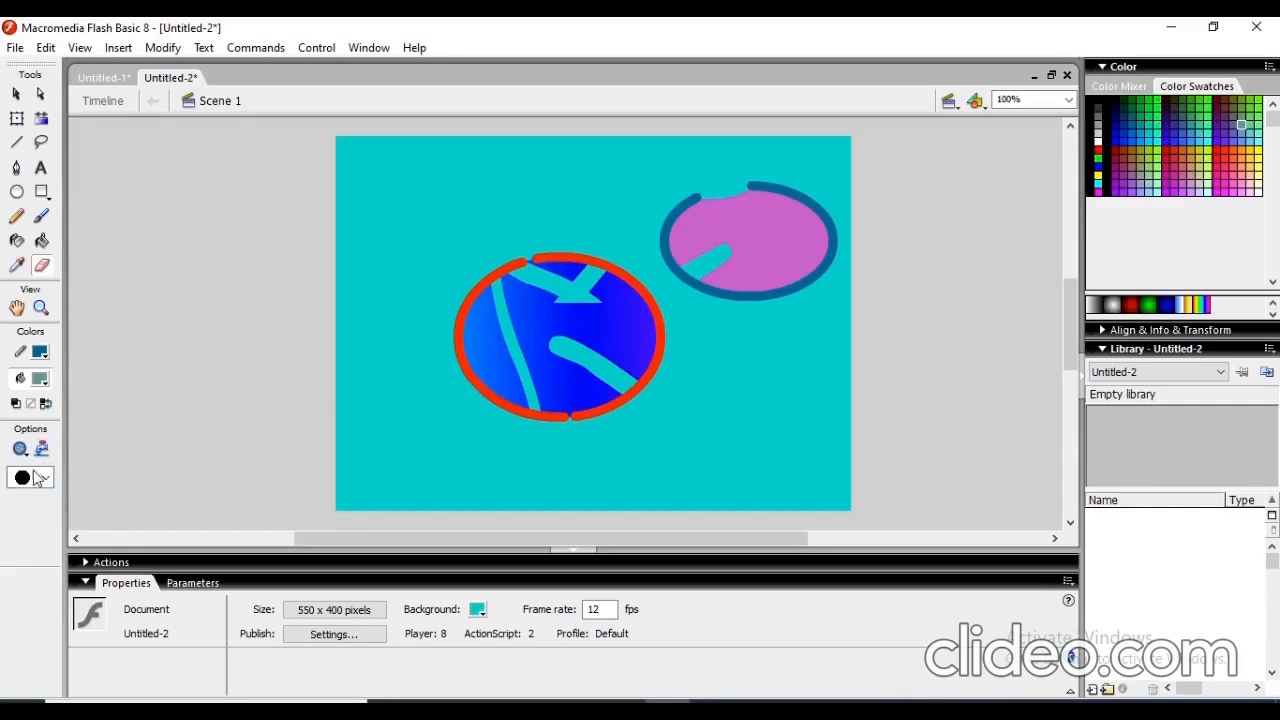
# Magnify the stage to 400% around the larger oval's left edge with the Zoom tool
pyautogui.click(41, 310)
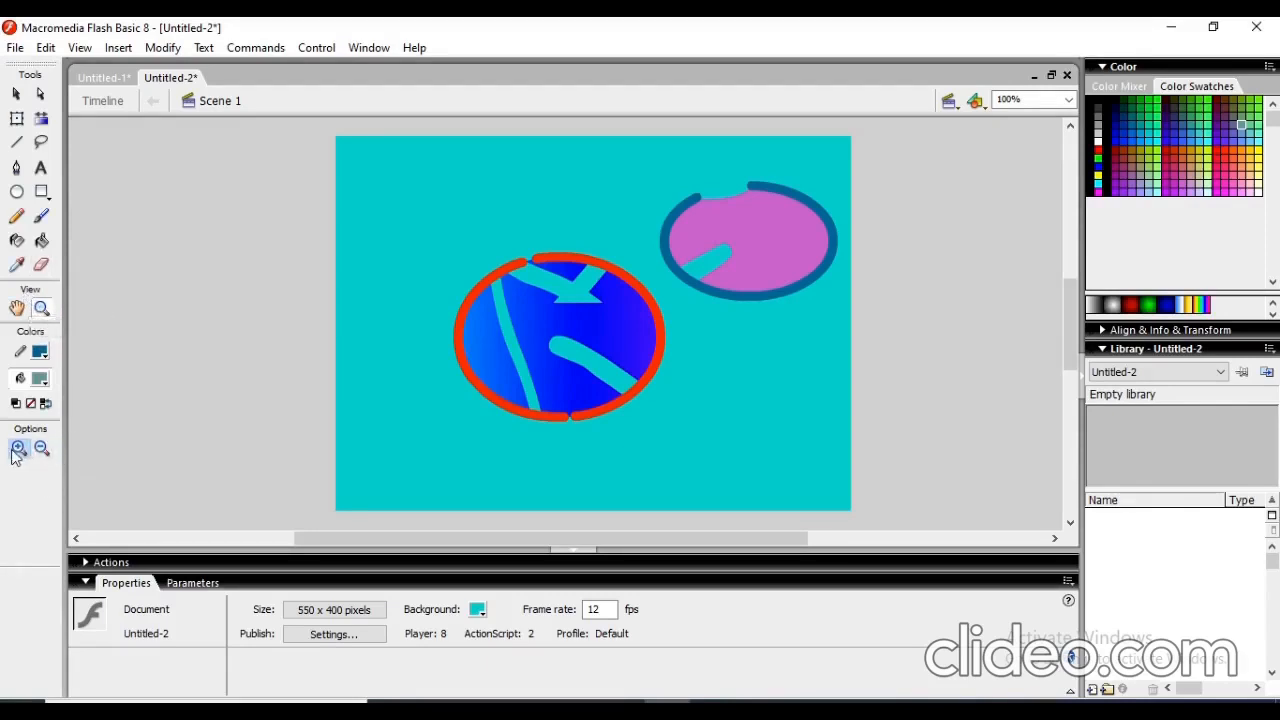
pyautogui.click(426, 322)
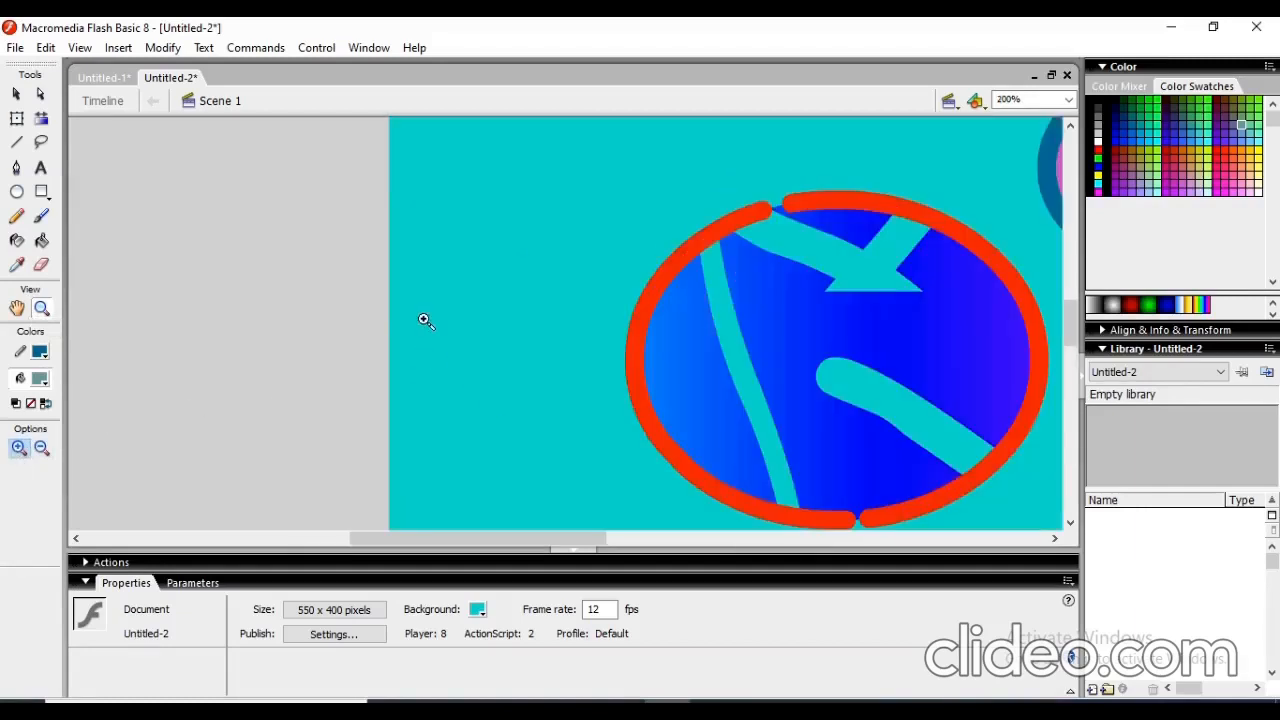
pyautogui.click(589, 307)
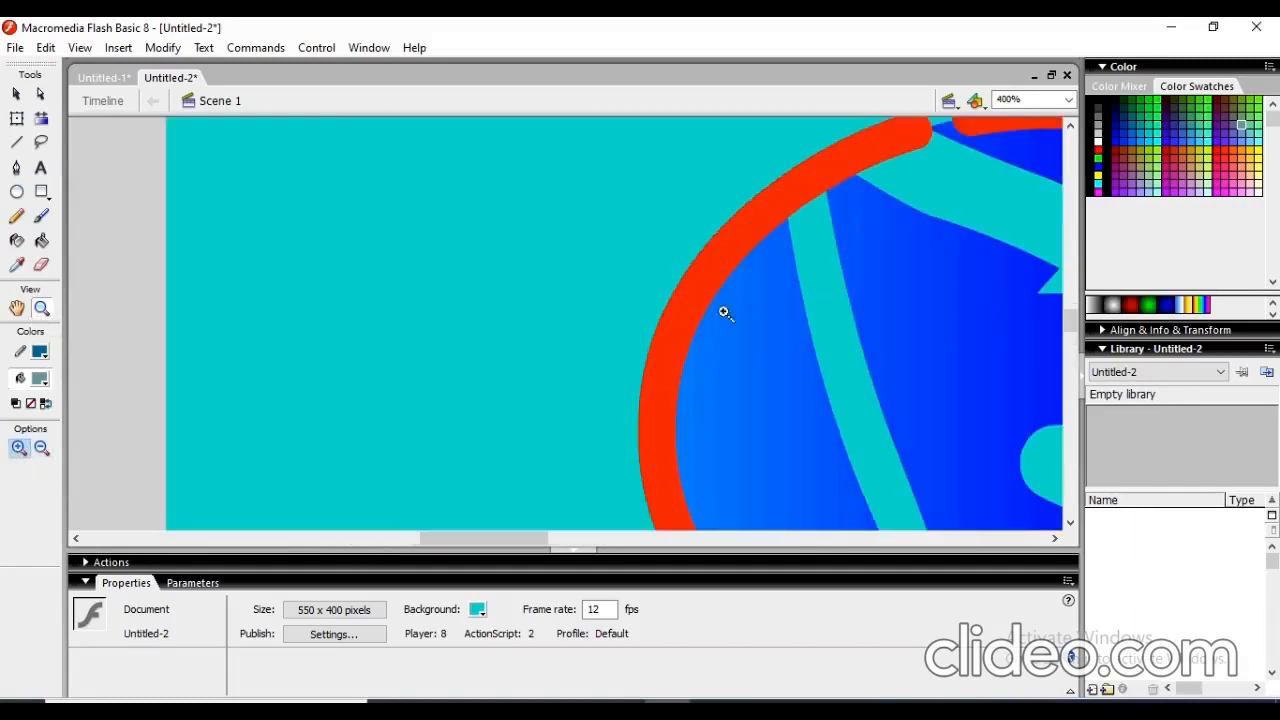
# Reduce the stage view to 100% with the Zoom tool
pyautogui.click(42, 452)
pyautogui.click(594, 313)
pyautogui.click(594, 313)
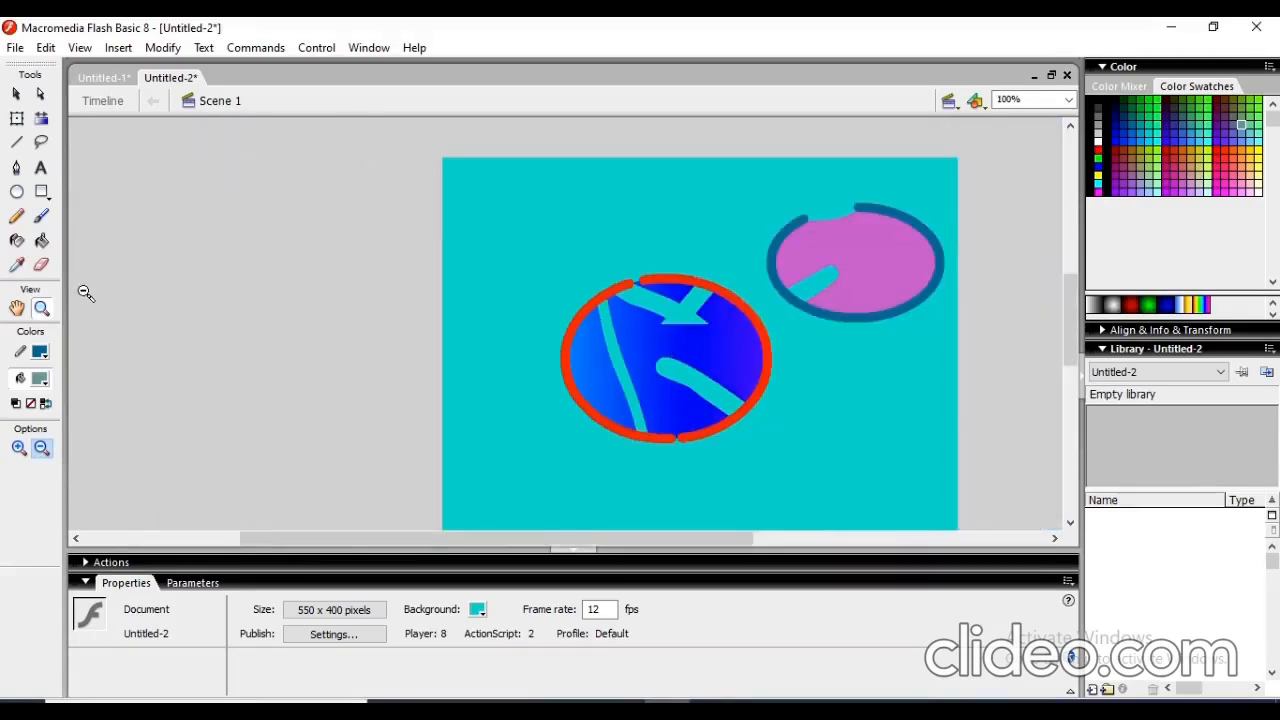
# Magnify the stage to 400% around the area just outside the larger oval's left edge
pyautogui.click(18, 309)
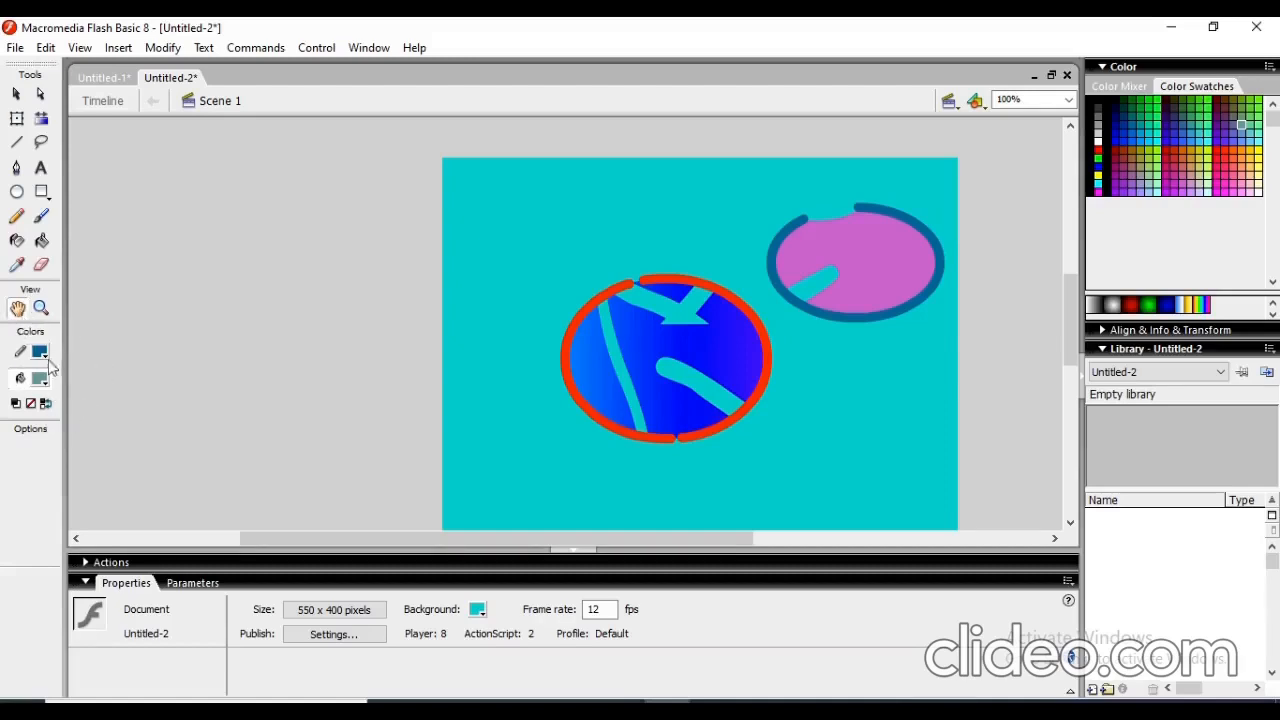
pyautogui.click(41, 312)
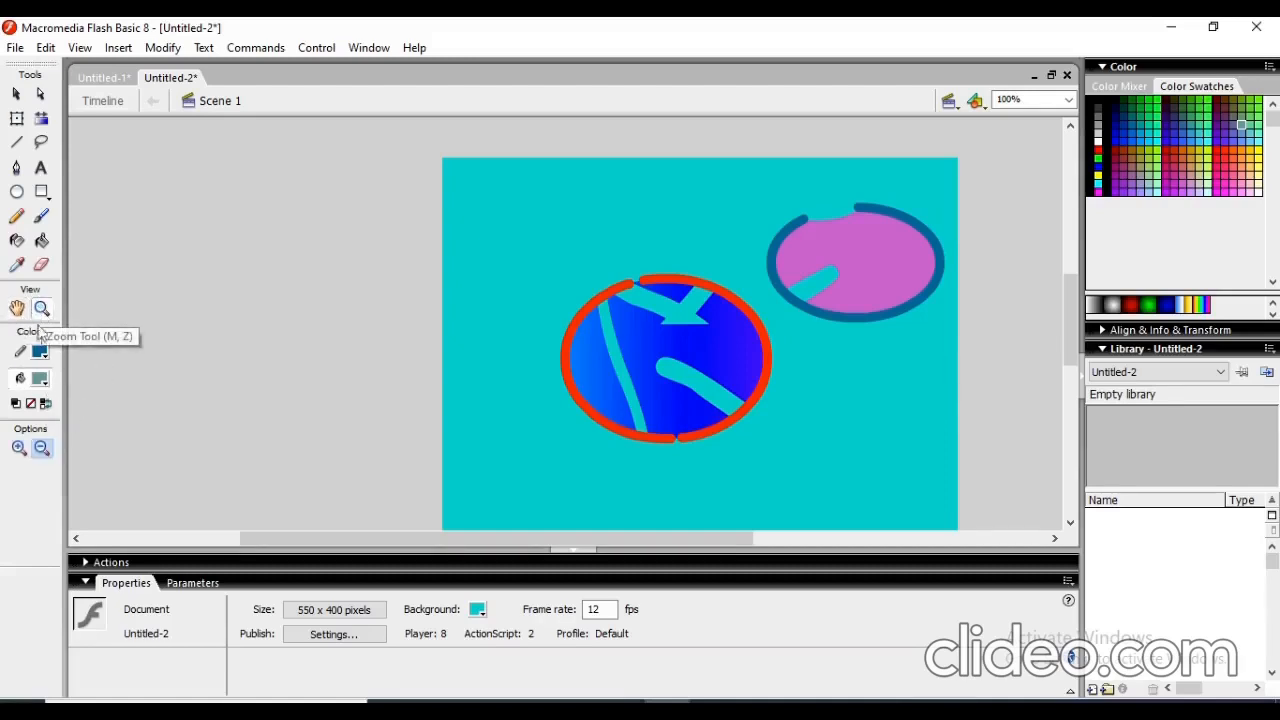
pyautogui.click(535, 358)
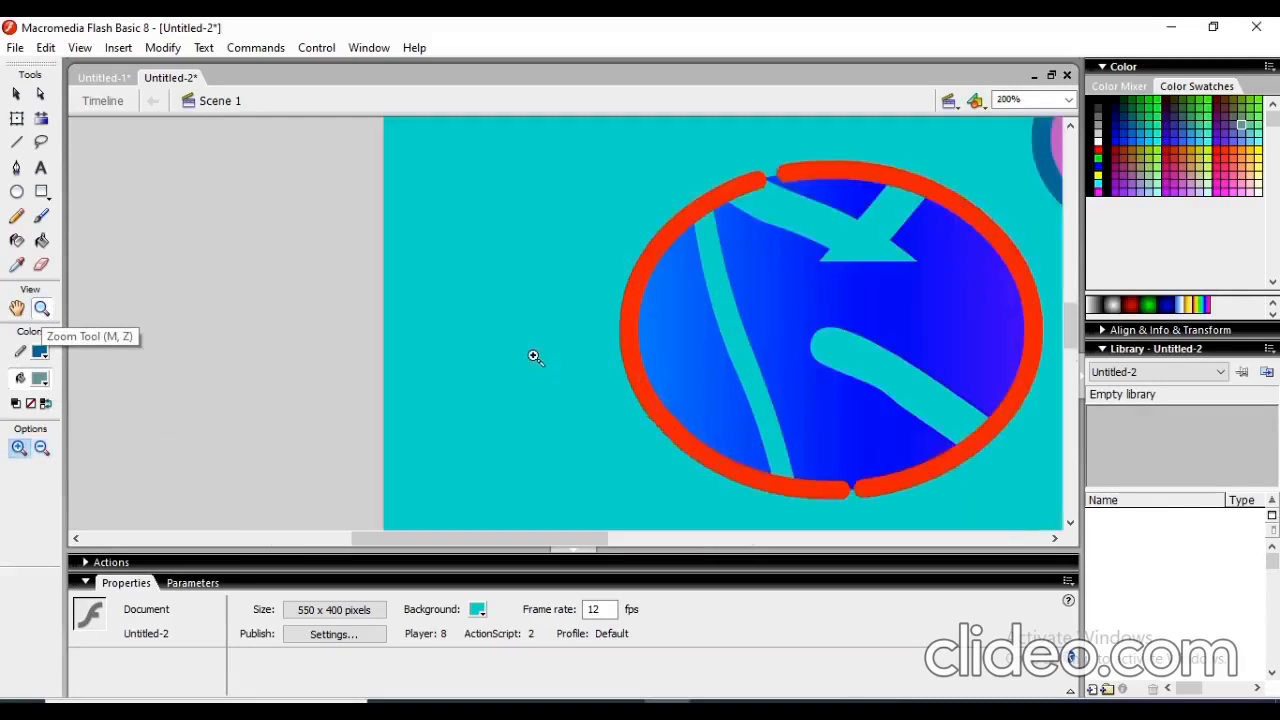
pyautogui.click(535, 358)
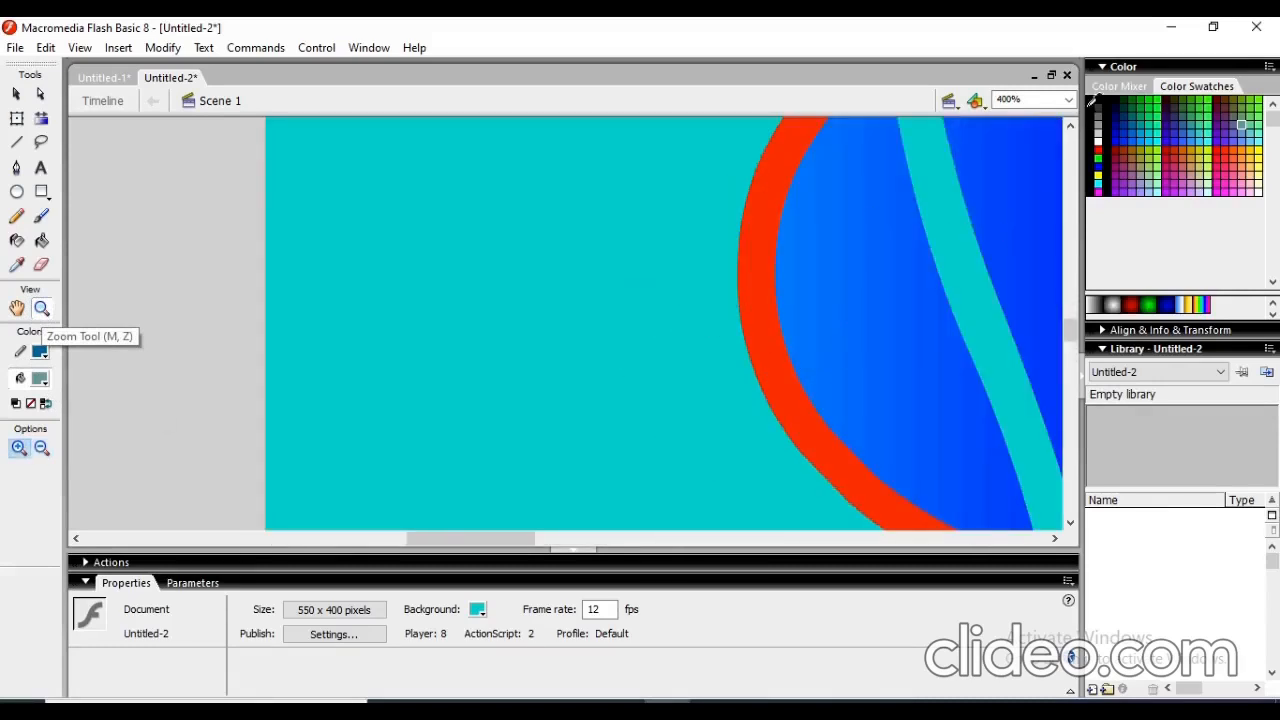
# Pan the magnified stage with the Hand tool from the larger oval's left edge across to the smaller pink oval
pyautogui.click(17, 310)
pyautogui.moveTo(670, 283); pyautogui.dragTo(466, 354)
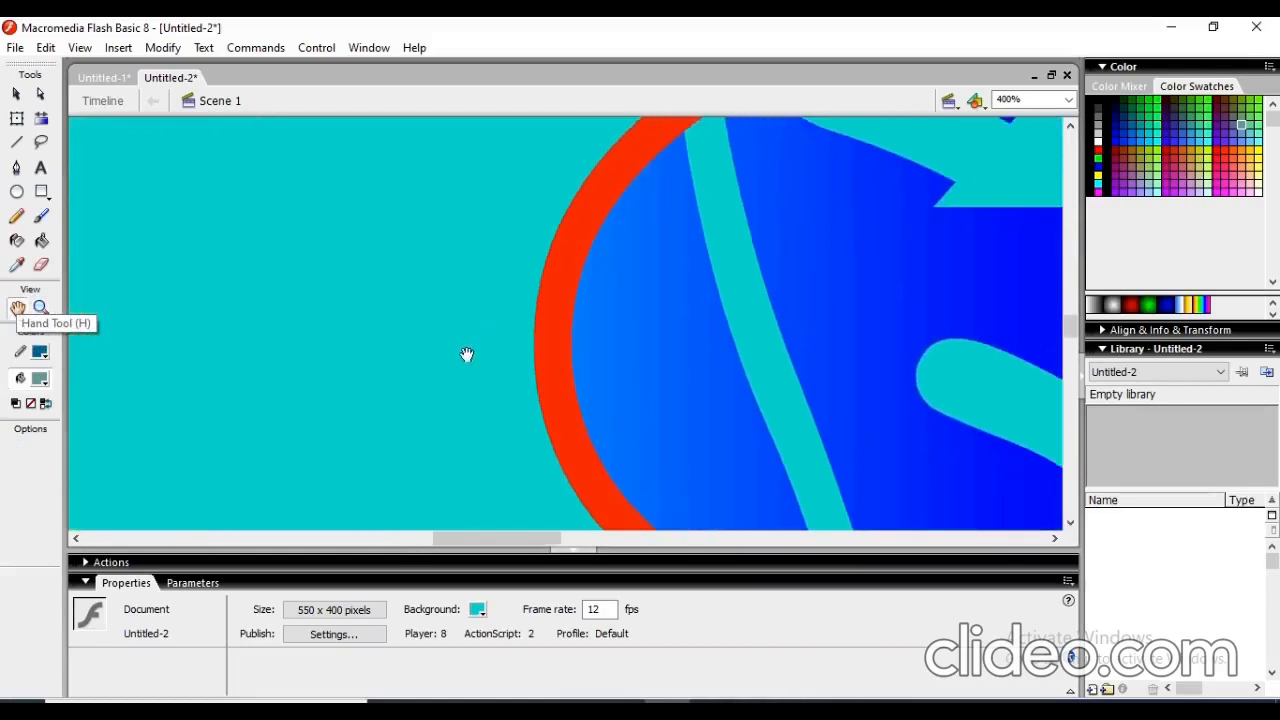
pyautogui.moveTo(711, 240); pyautogui.dragTo(490, 410)
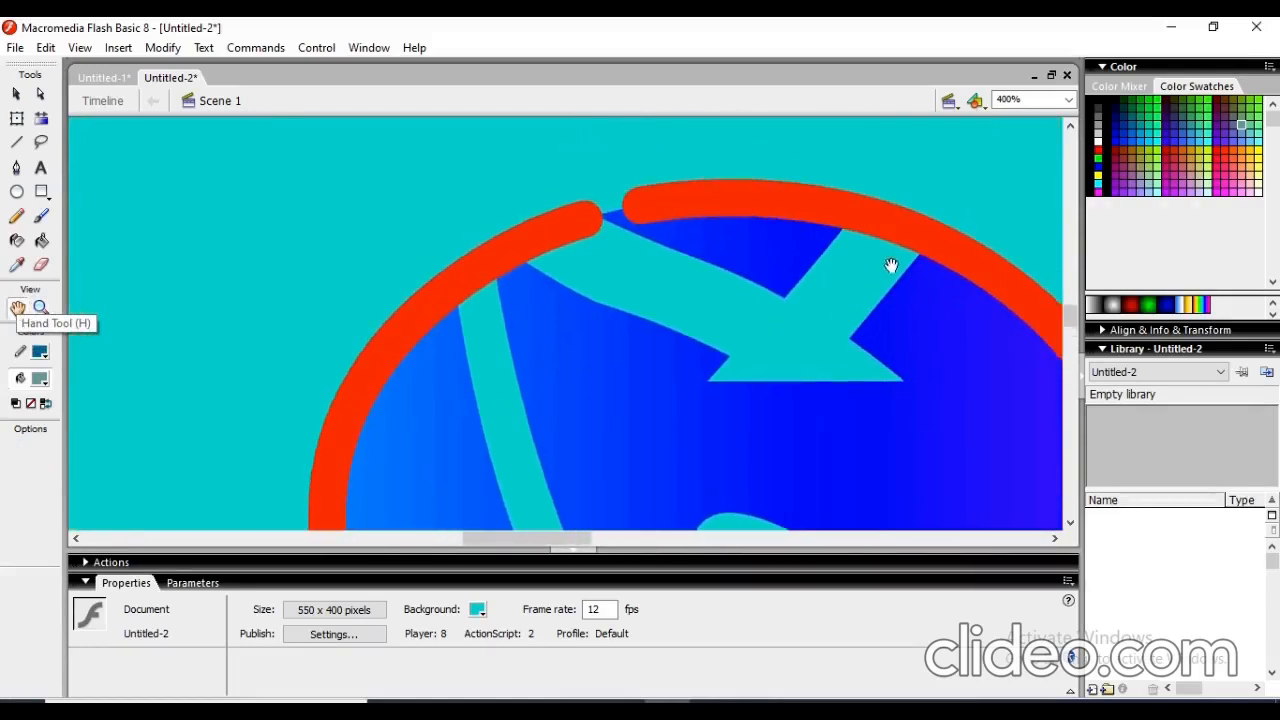
pyautogui.moveTo(891, 266); pyautogui.dragTo(636, 356)
pyautogui.moveTo(879, 251); pyautogui.dragTo(611, 366)
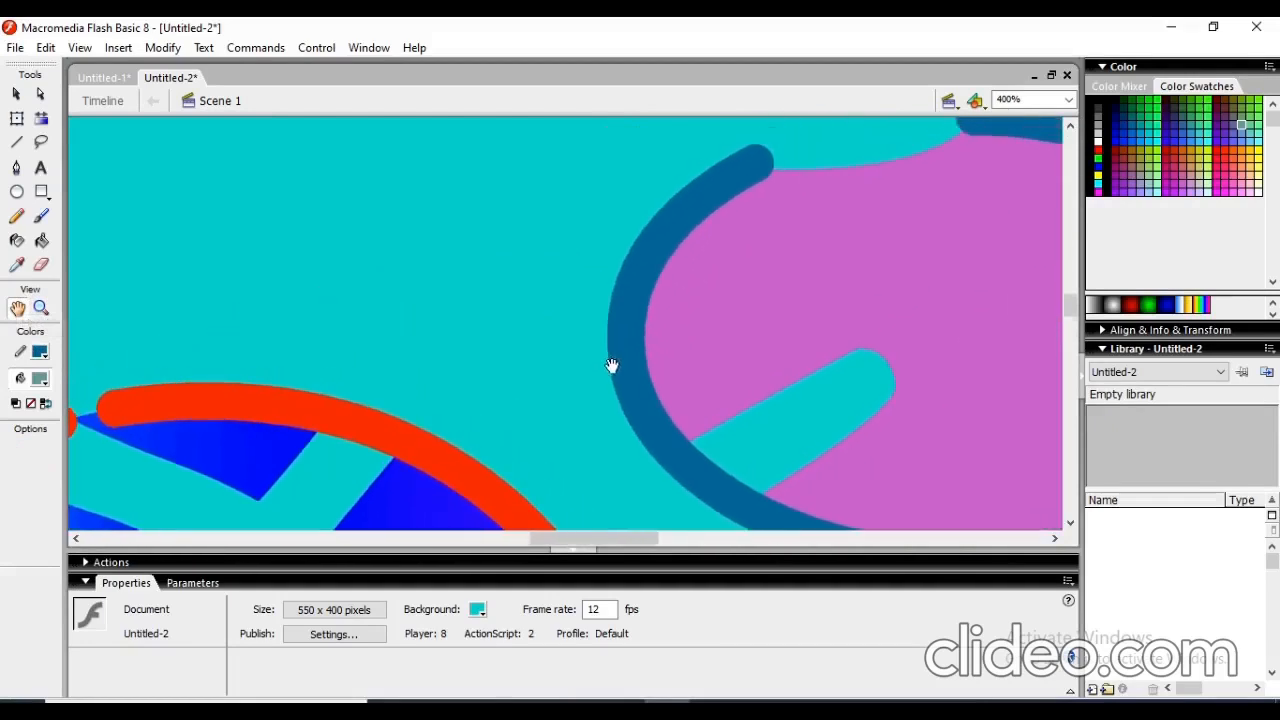
pyautogui.moveTo(891, 314); pyautogui.dragTo(597, 313)
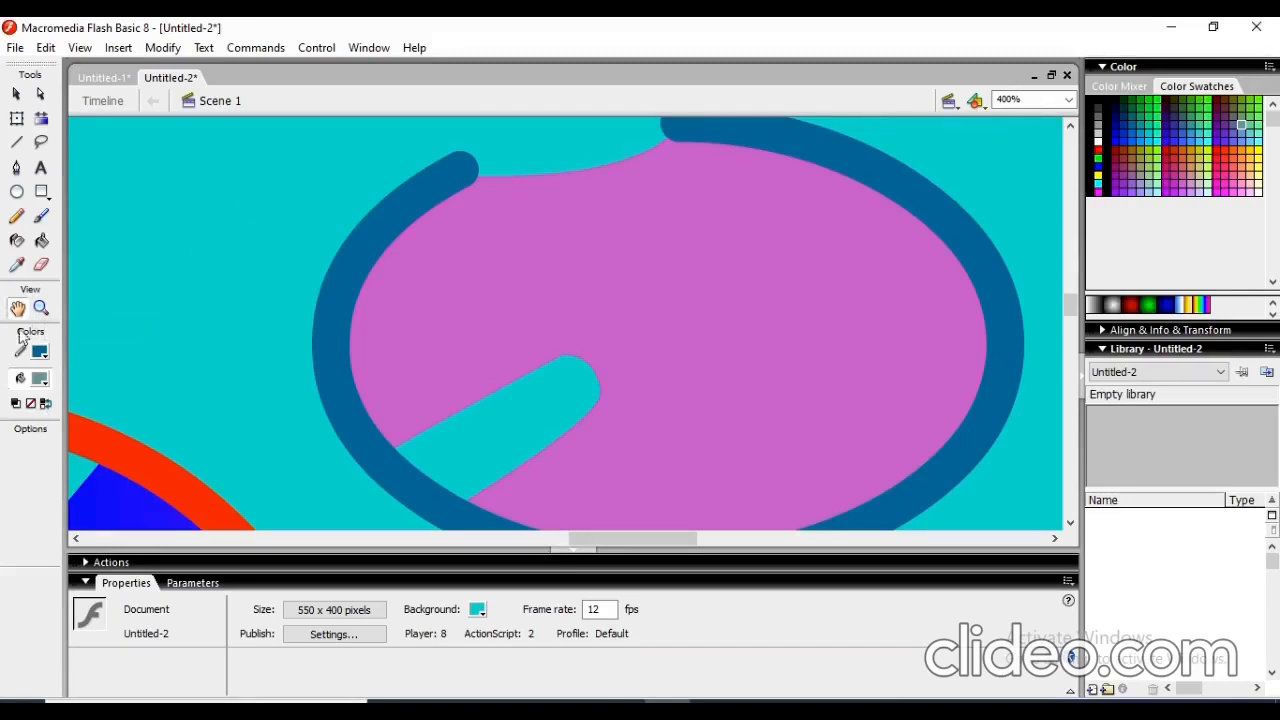
# Reduce the stage view to 50% with the Zoom tool so the whole stage fits in view
pyautogui.click(41, 308)
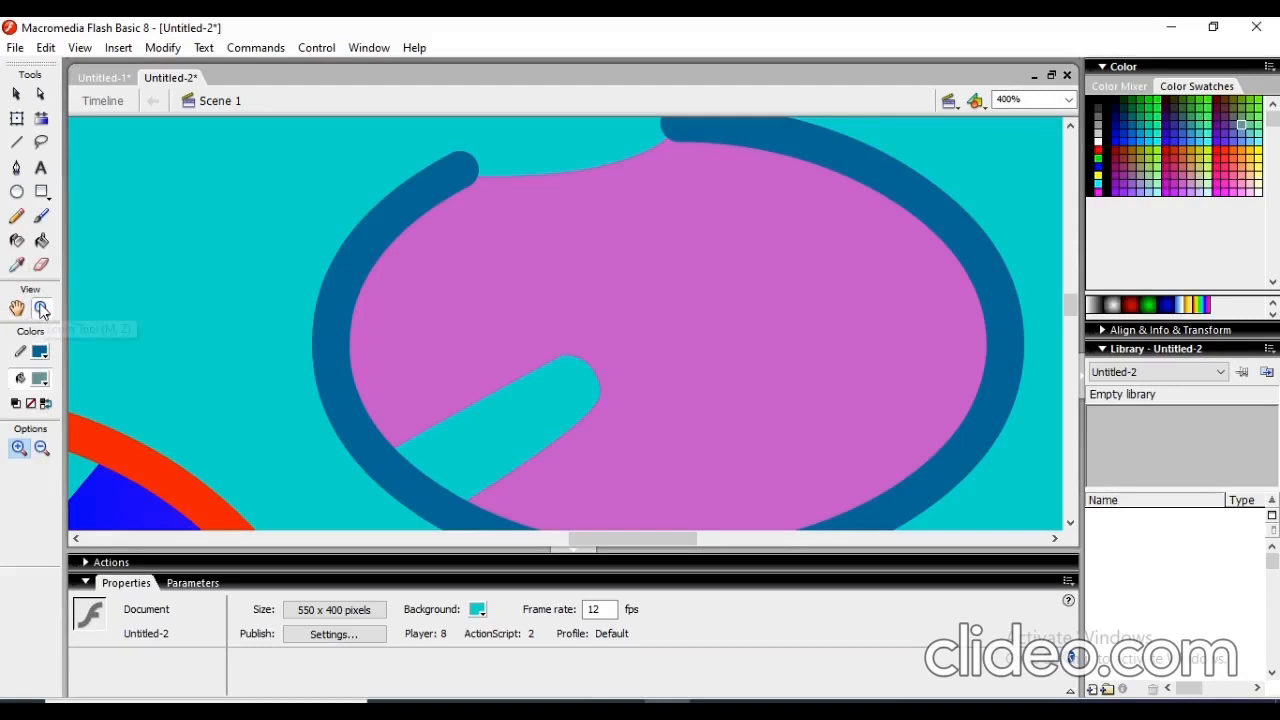
pyautogui.click(45, 452)
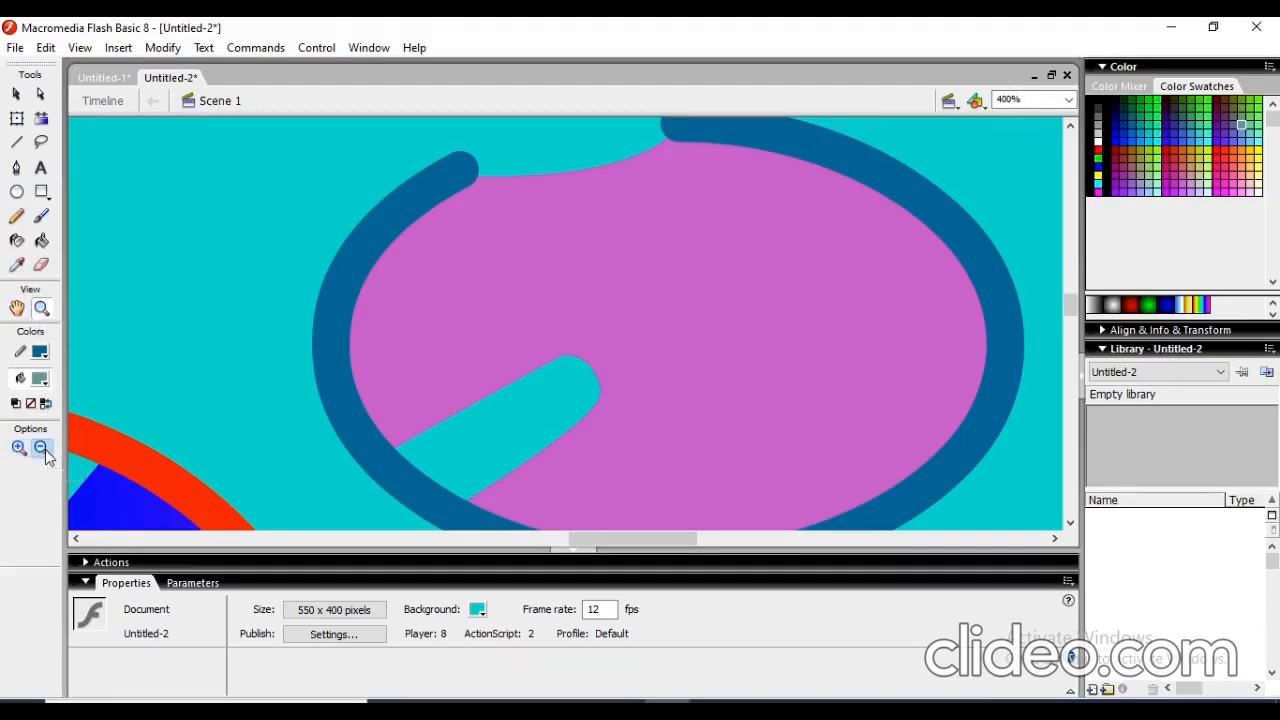
pyautogui.click(372, 362)
pyautogui.click(372, 362)
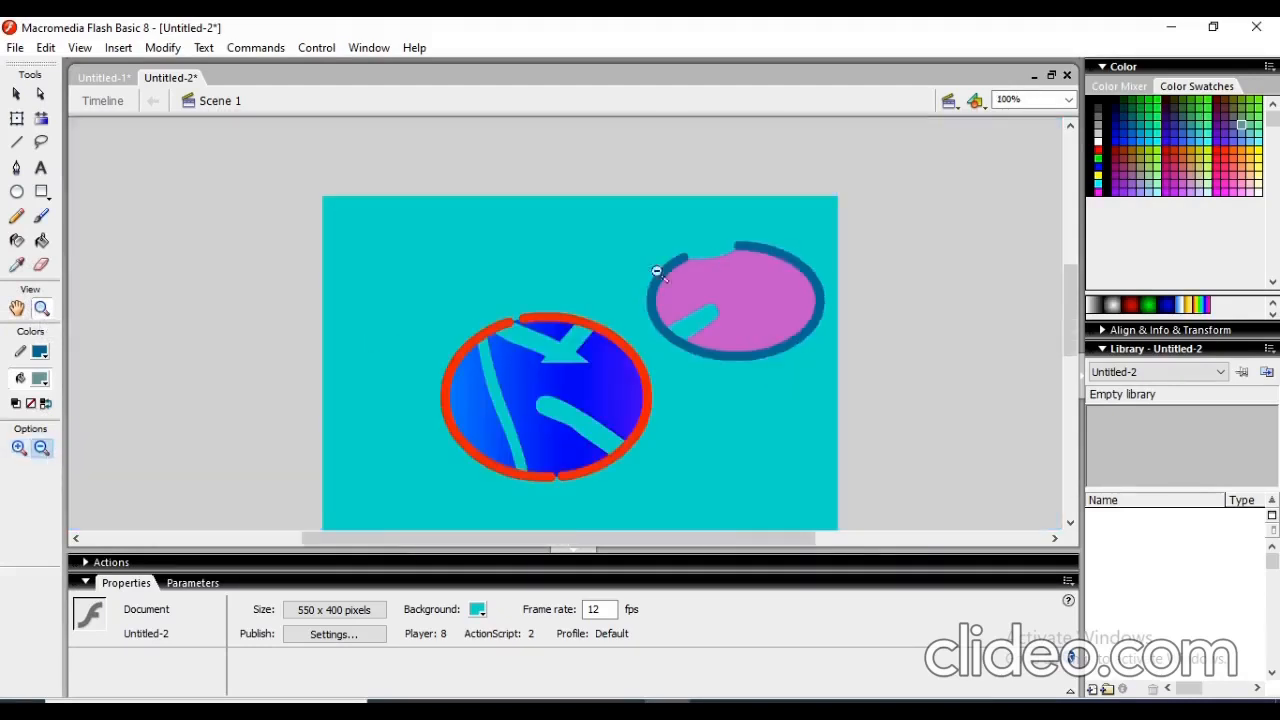
pyautogui.click(477, 506)
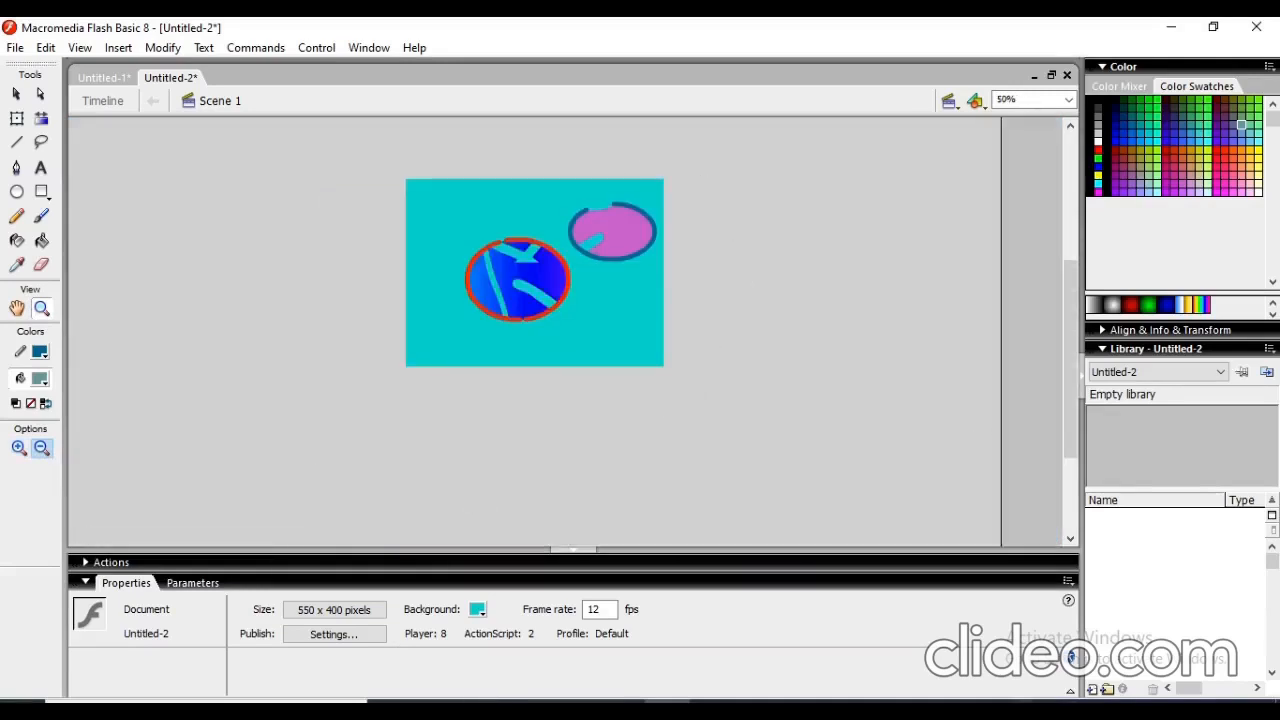
pyautogui.click(1022, 700)
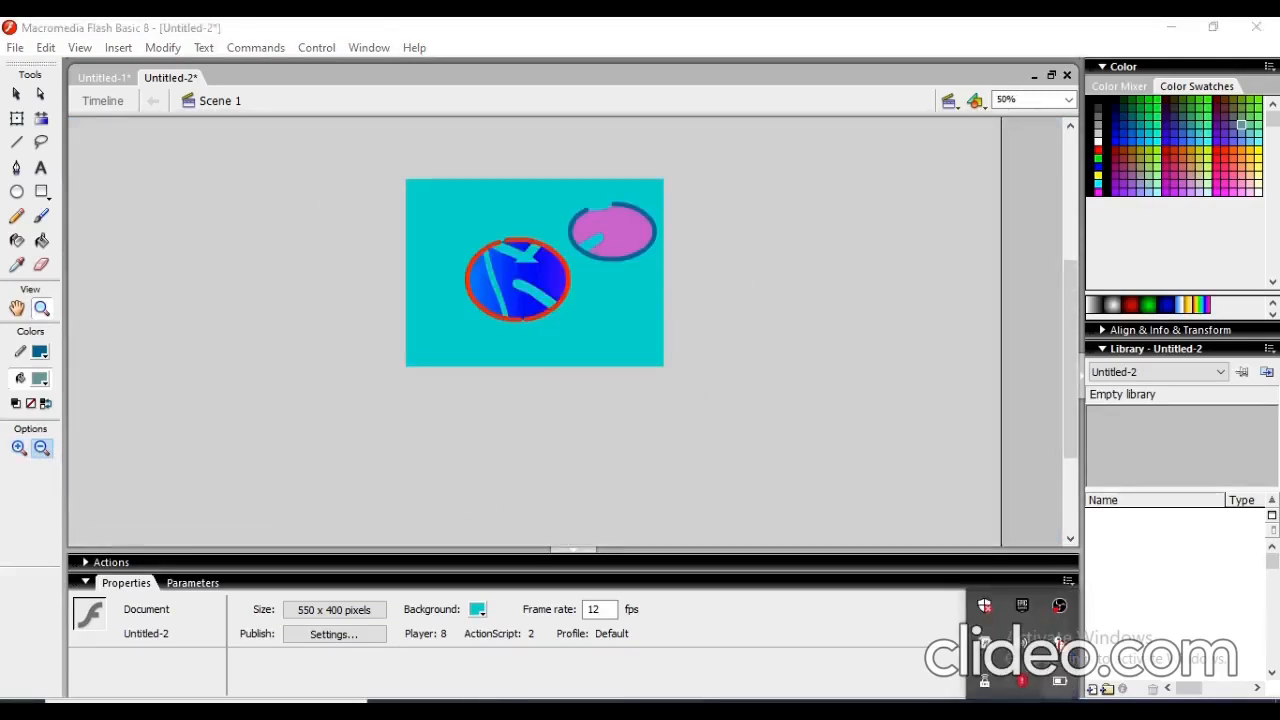